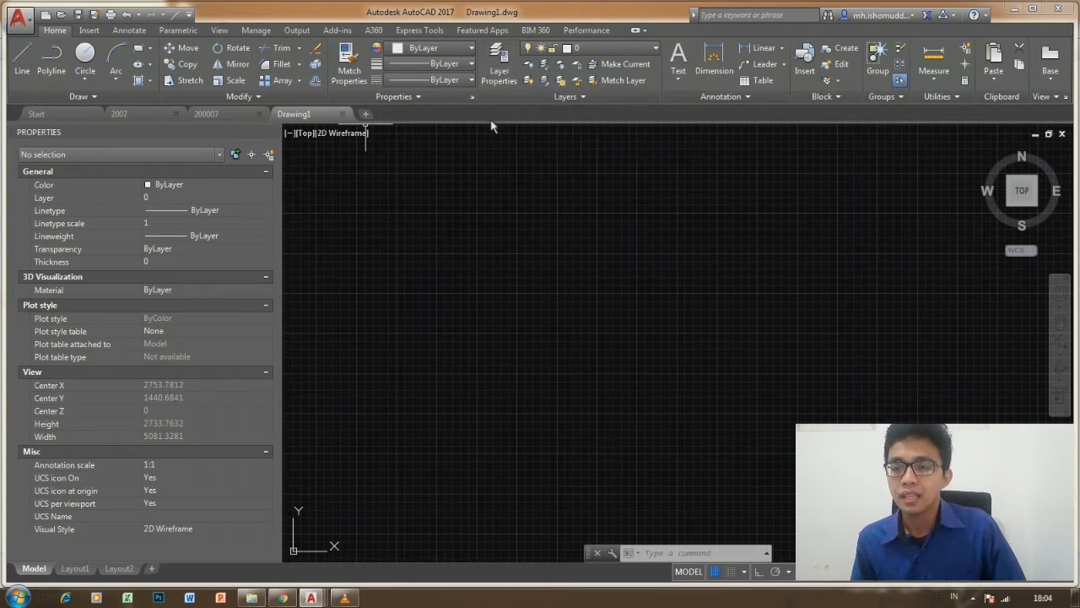
# Create a new layer named KOLOM in the layer properties manager.
pyautogui.click(498, 76)
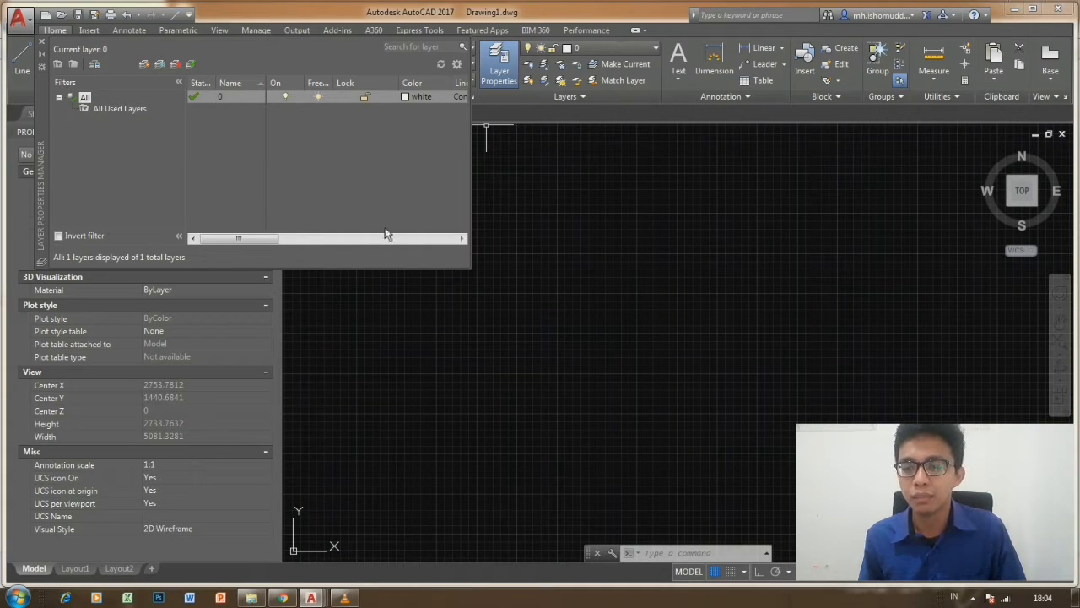
pyautogui.moveTo(257, 240)
pyautogui.mouseDown()
pyautogui.moveTo(392, 243)
pyautogui.moveTo(249, 243)
pyautogui.mouseUp()
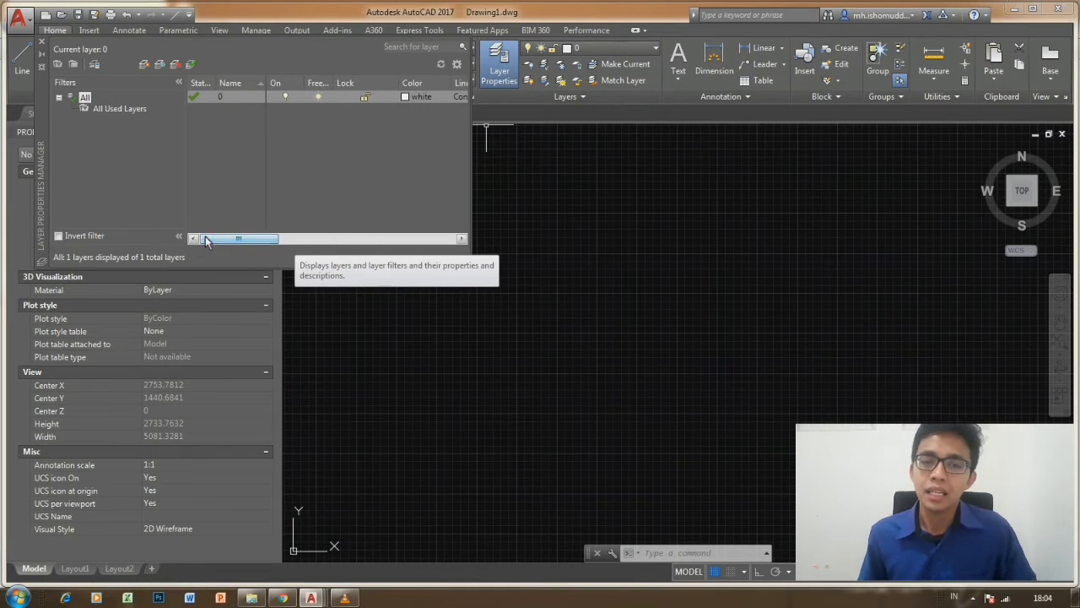
pyautogui.click(145, 66)
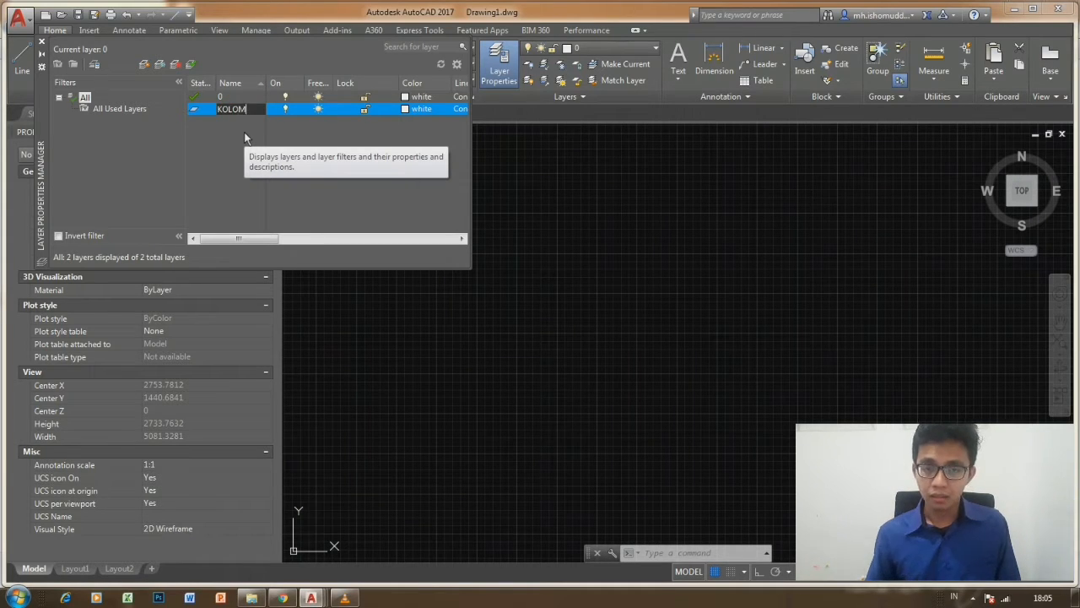
pyautogui.press('F2')
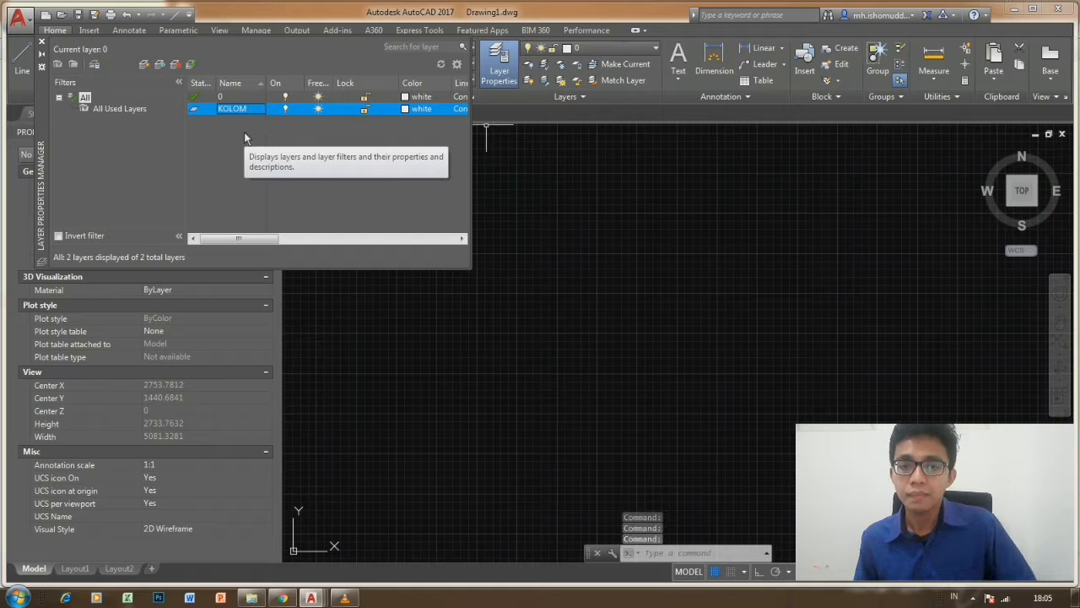
pyautogui.moveTo(228, 240); pyautogui.dragTo(228, 242)
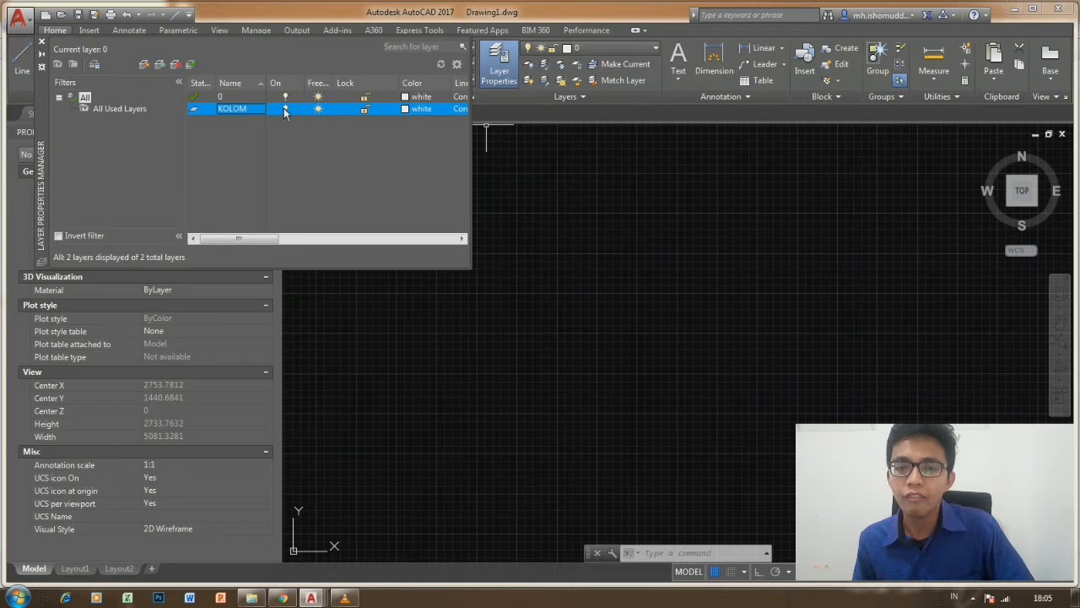
# Switch the KOLOM layer off and on again, and freeze and thaw it.
pyautogui.click(284, 109)
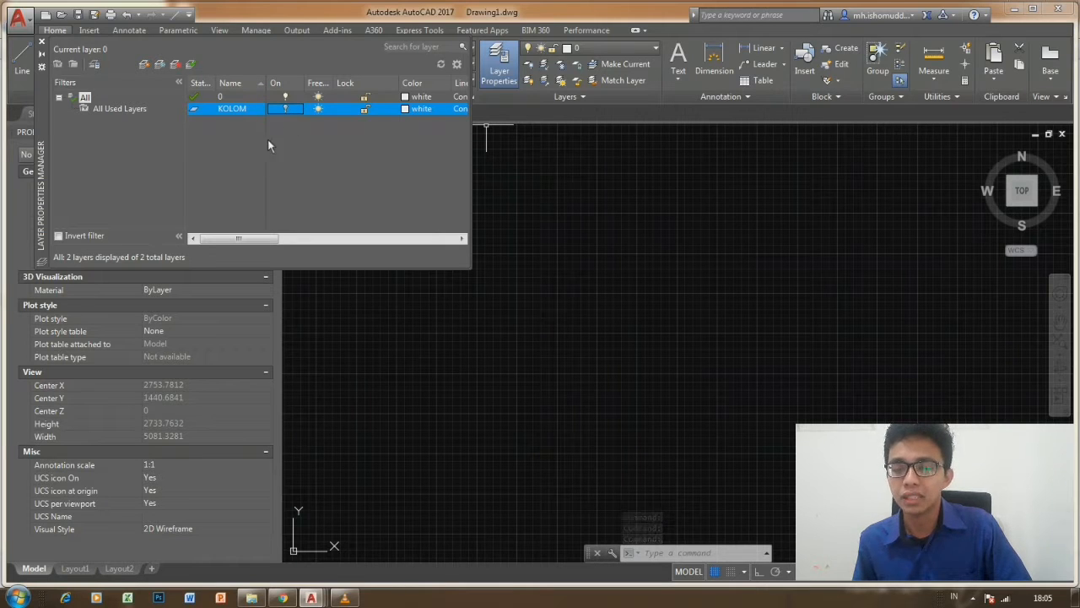
pyautogui.click(400, 169)
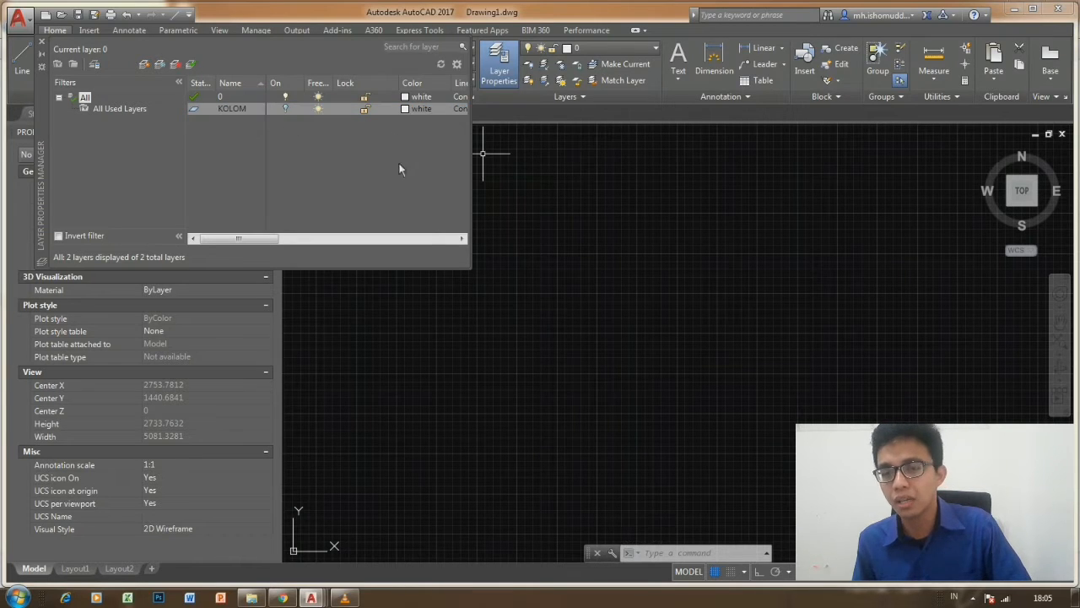
pyautogui.click(286, 110)
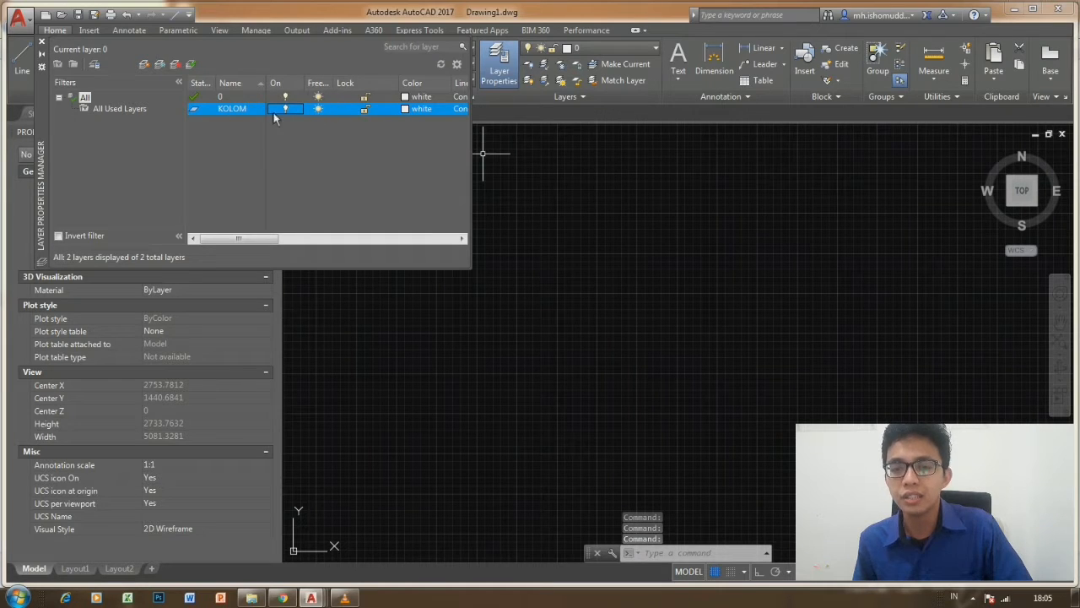
pyautogui.click(318, 109)
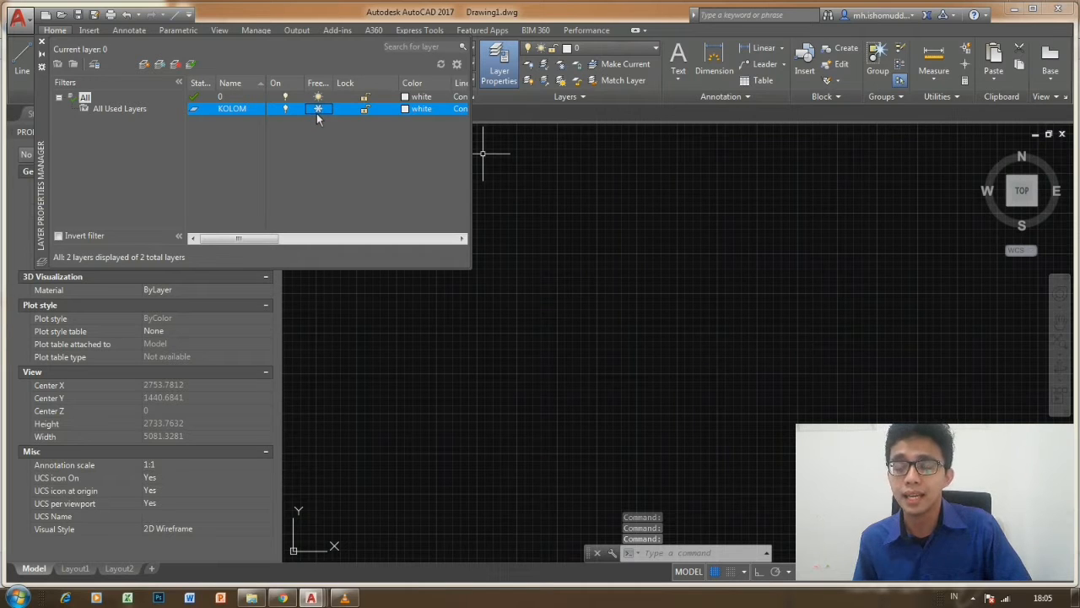
pyautogui.click(317, 110)
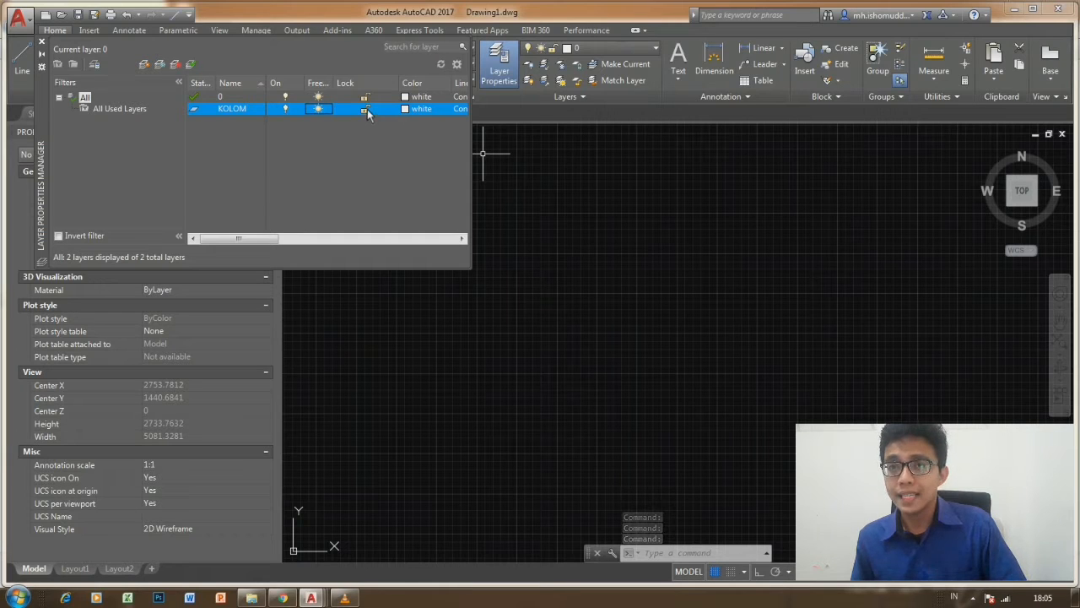
# Lock the KOLOM layer and unlock it again.
pyautogui.click(365, 111)
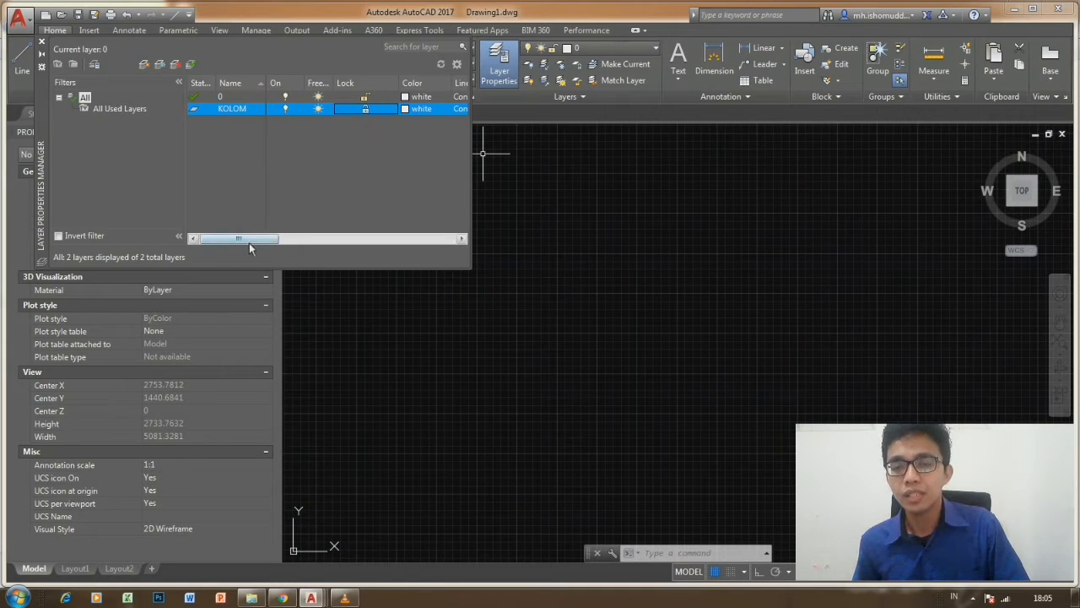
pyautogui.moveTo(249, 242); pyautogui.dragTo(278, 241)
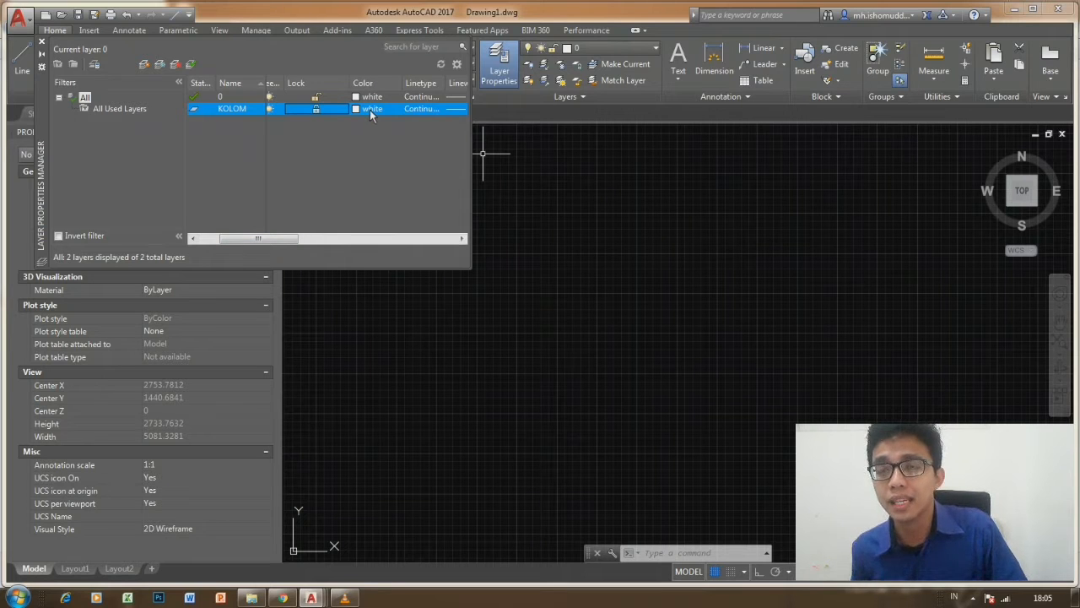
pyautogui.click(316, 109)
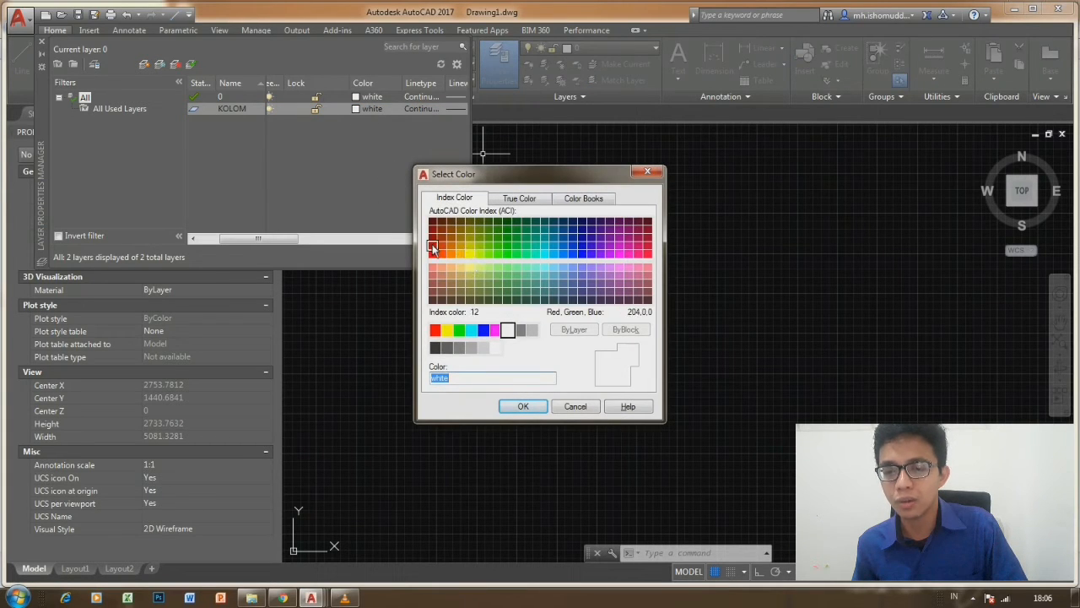
# Set the KOLOM layer's color to index color 12.
pyautogui.click(433, 246)
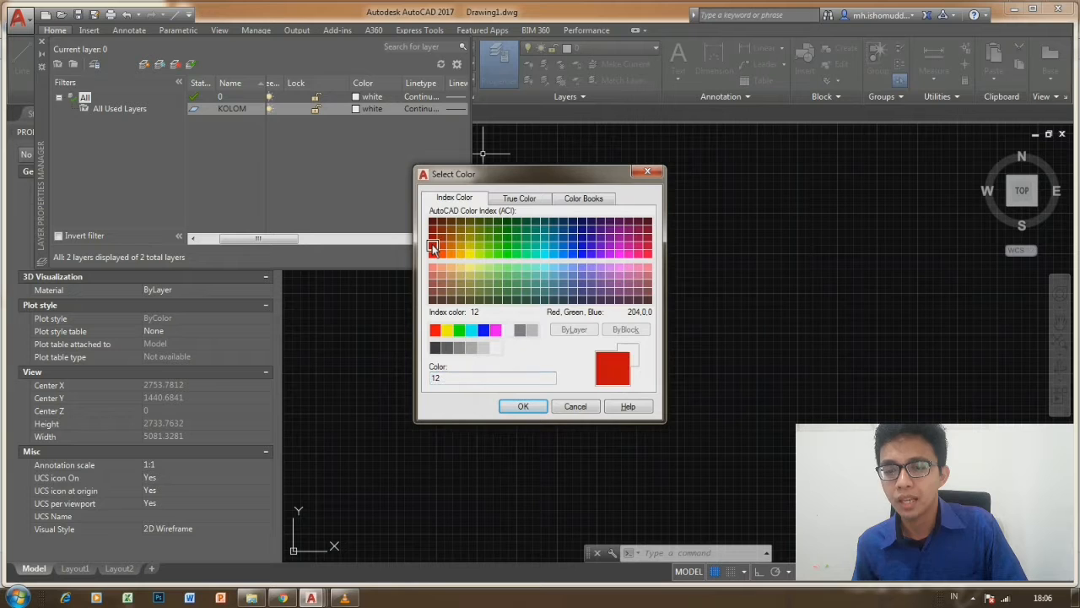
pyautogui.click(521, 407)
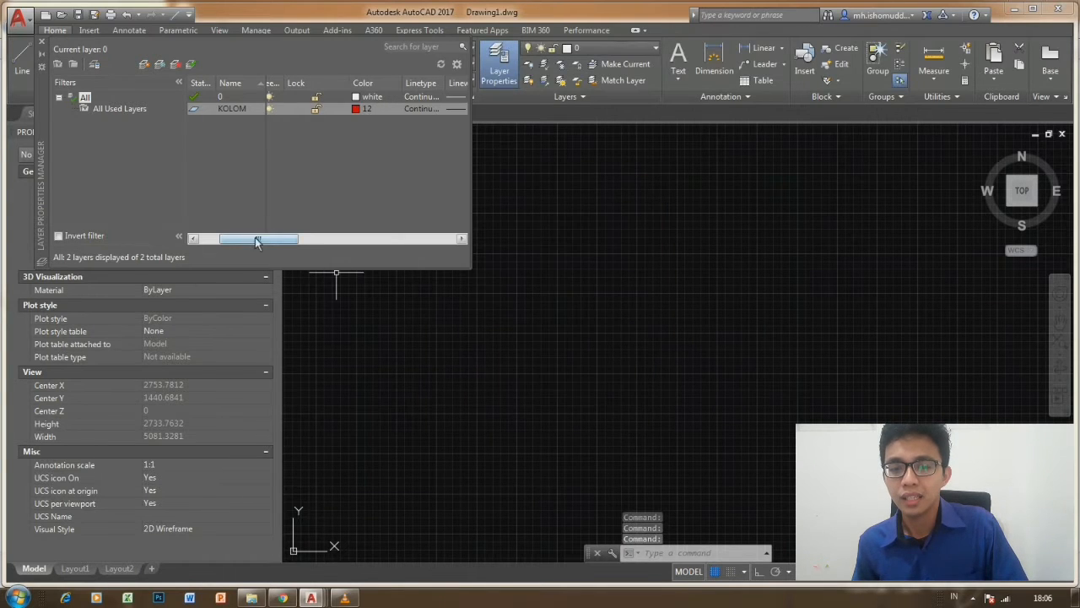
# Load the HIDDENX2 linetype from acadiso.lin while choosing a linetype for the KOLOM layer.
pyautogui.moveTo(258, 240); pyautogui.dragTo(280, 241)
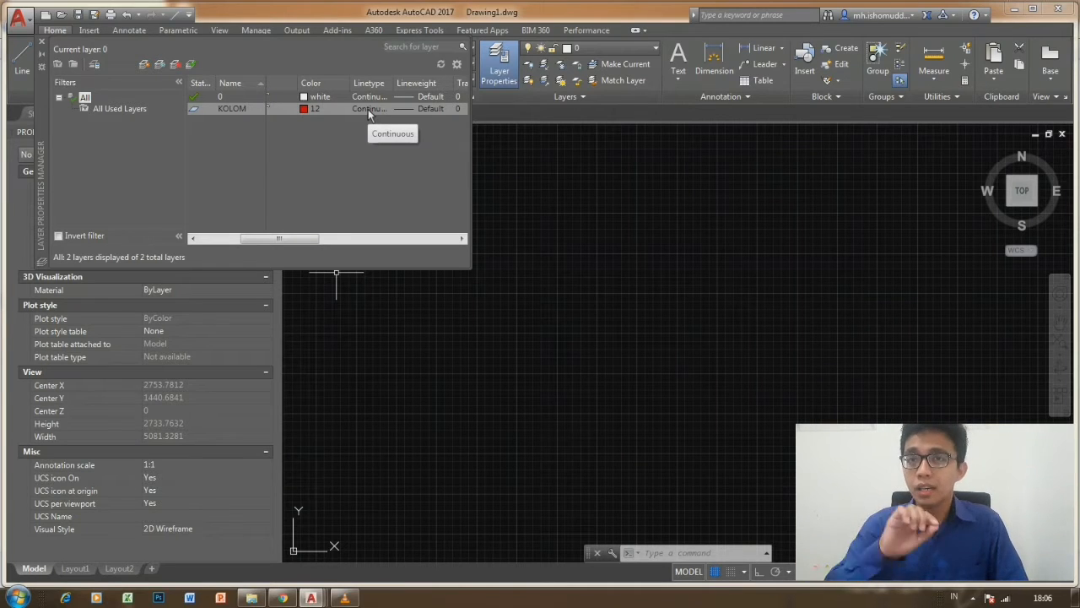
pyautogui.click(368, 109)
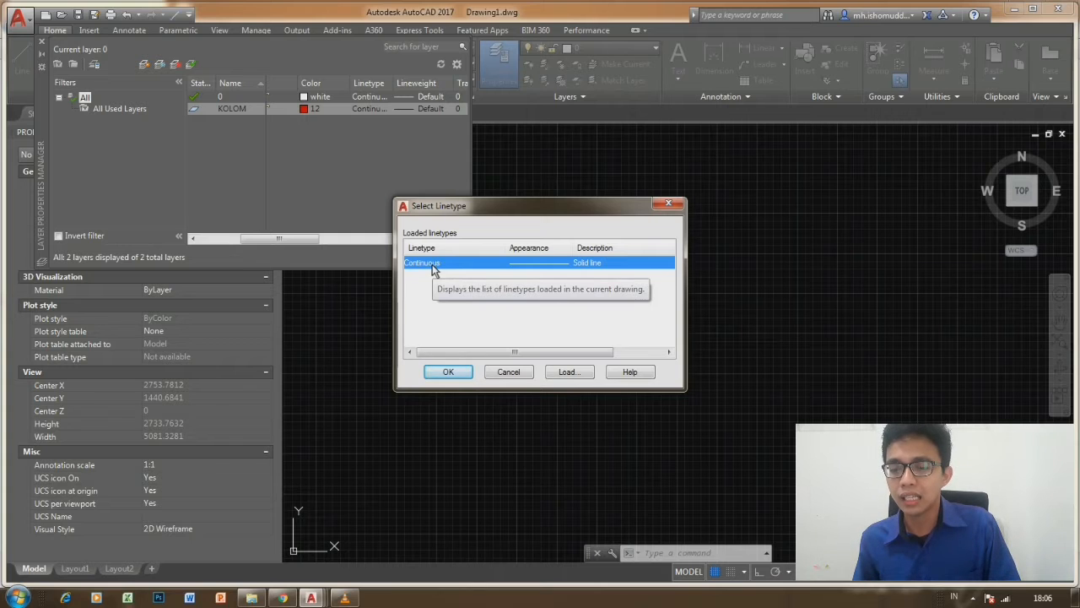
pyautogui.click(568, 373)
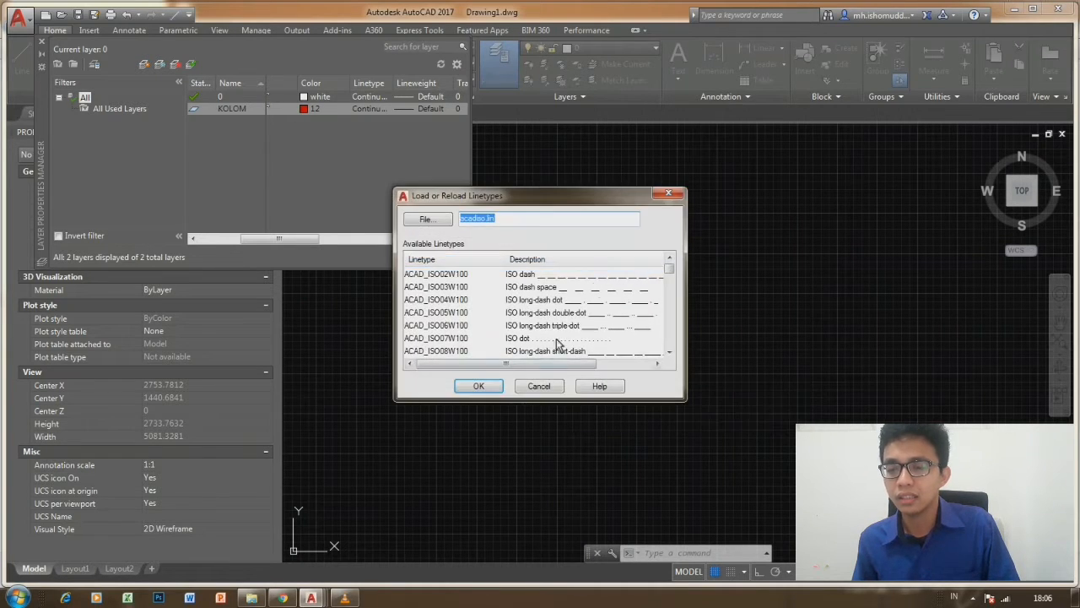
pyautogui.scroll(-8, 667, 295)
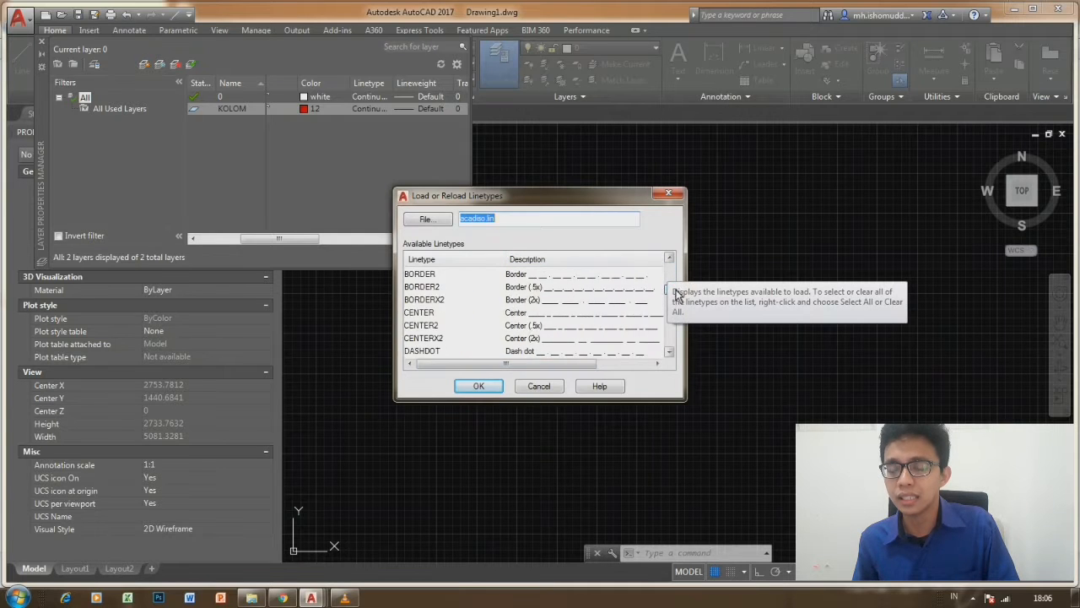
pyautogui.moveTo(676, 301)
pyautogui.mouseDown()
pyautogui.moveTo(676, 328)
pyautogui.moveTo(676, 314)
pyautogui.mouseUp()
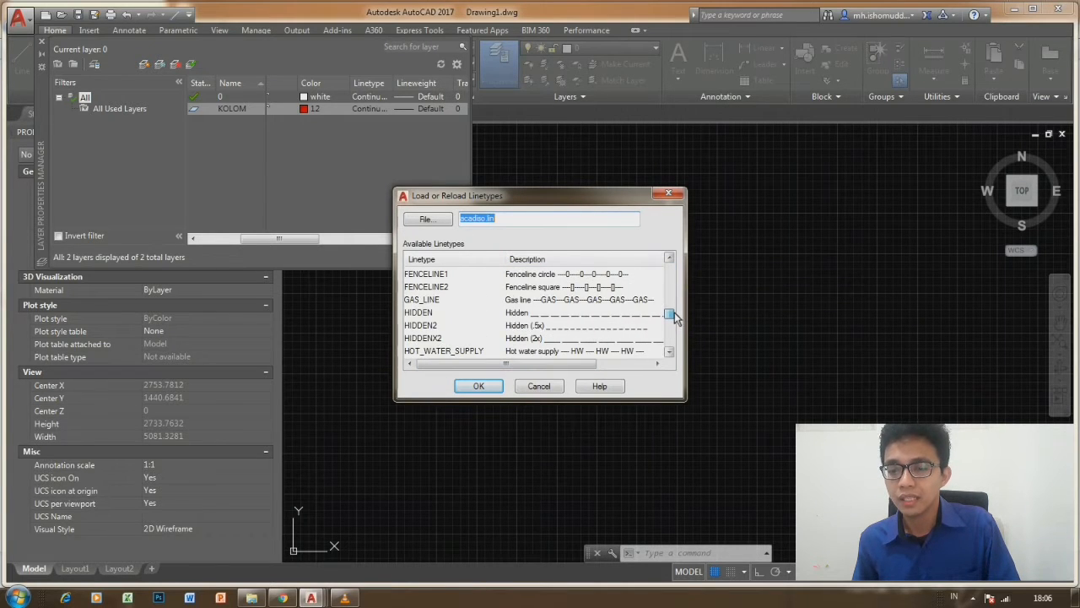
pyautogui.click(431, 339)
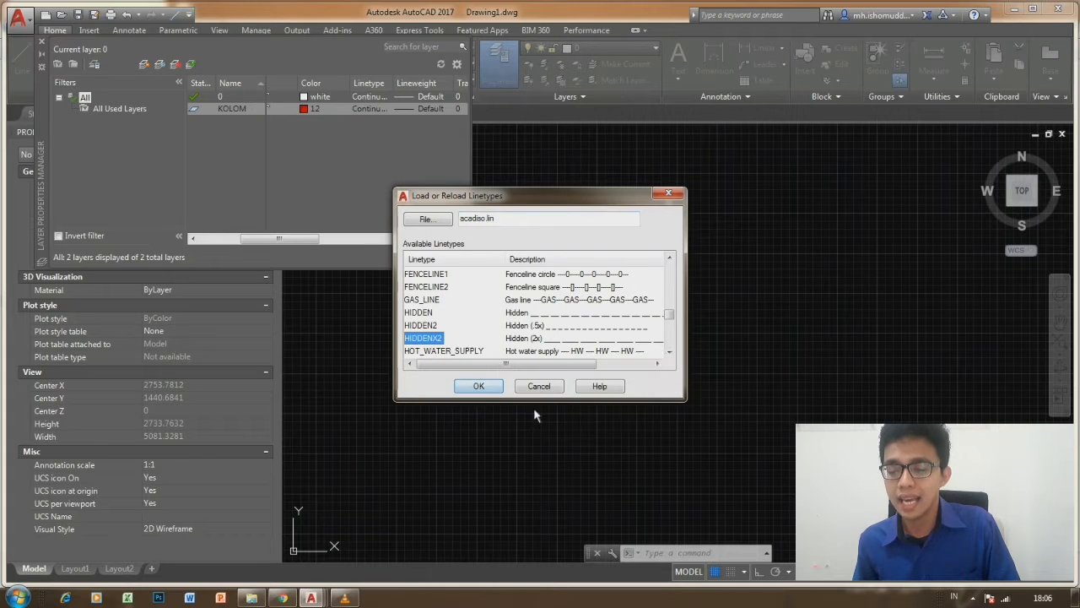
pyautogui.click(486, 387)
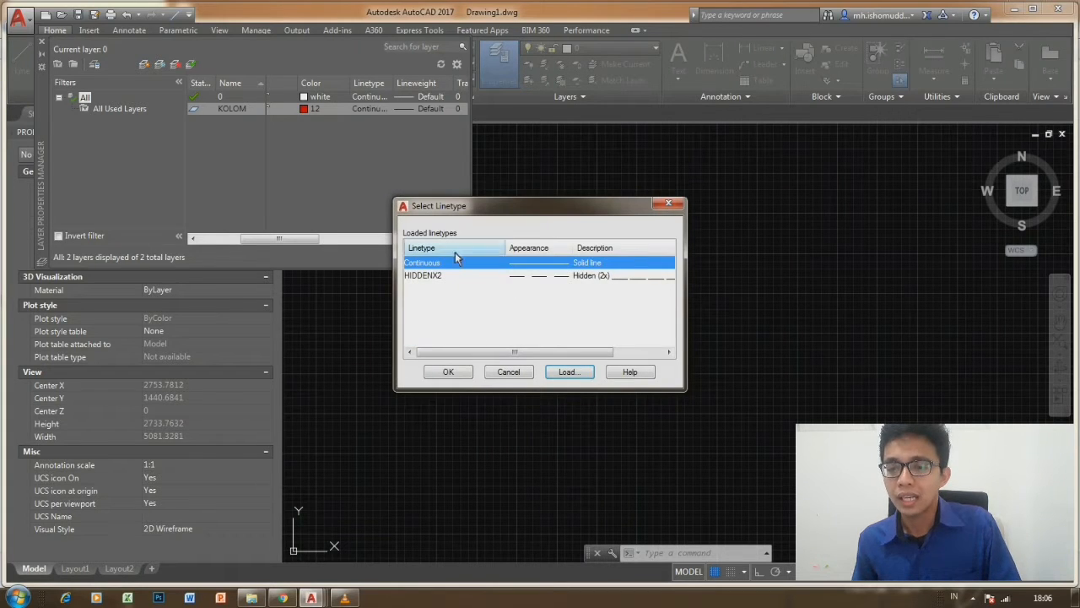
# Assign the Continuous linetype to the KOLOM layer instead of HIDDENX2.
pyautogui.click(433, 276)
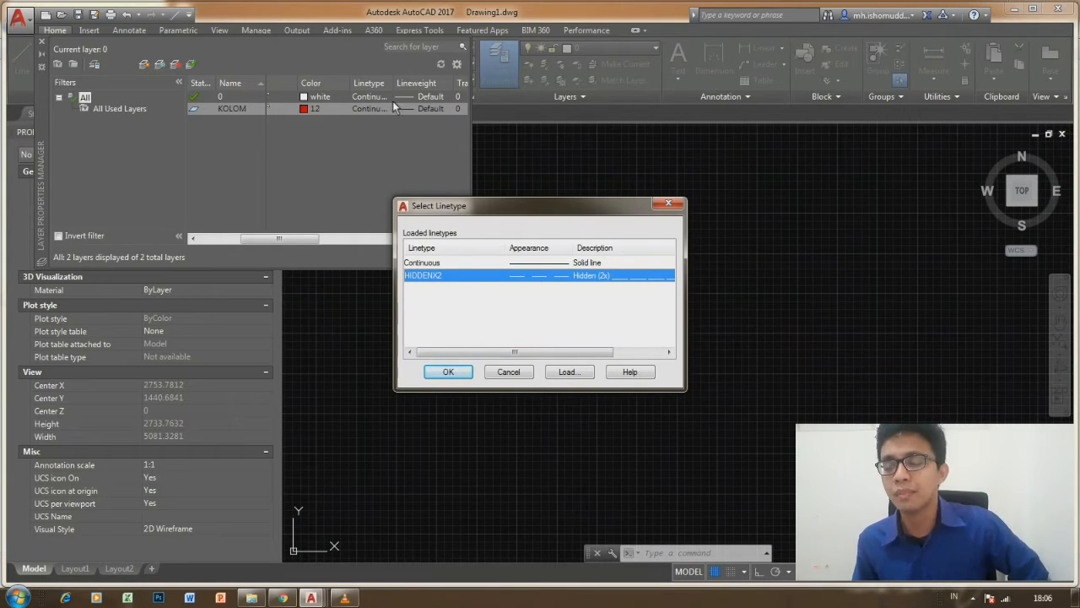
pyautogui.click(436, 264)
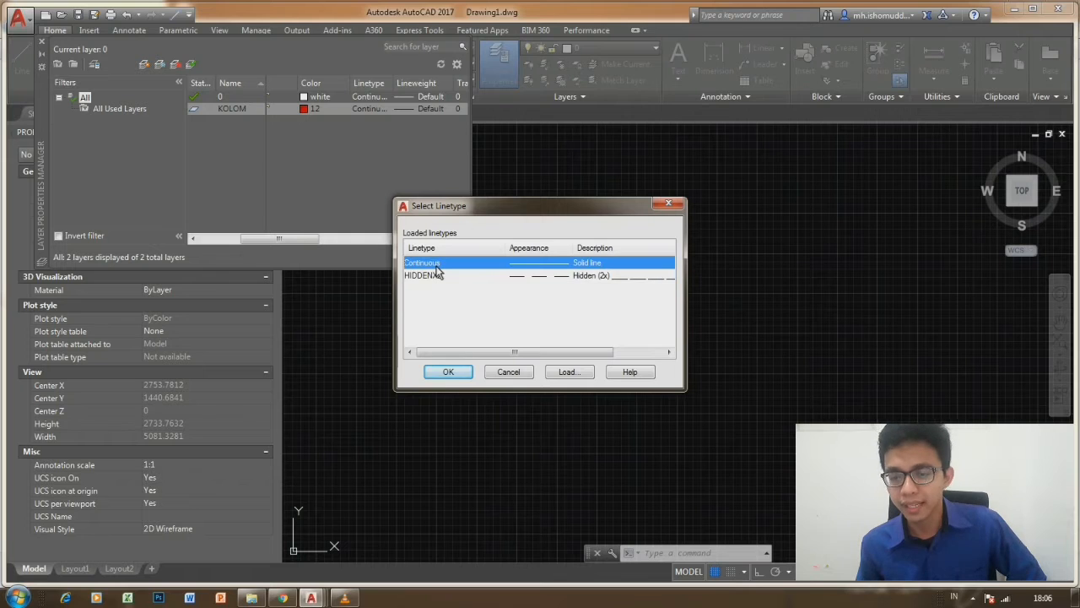
pyautogui.click(449, 372)
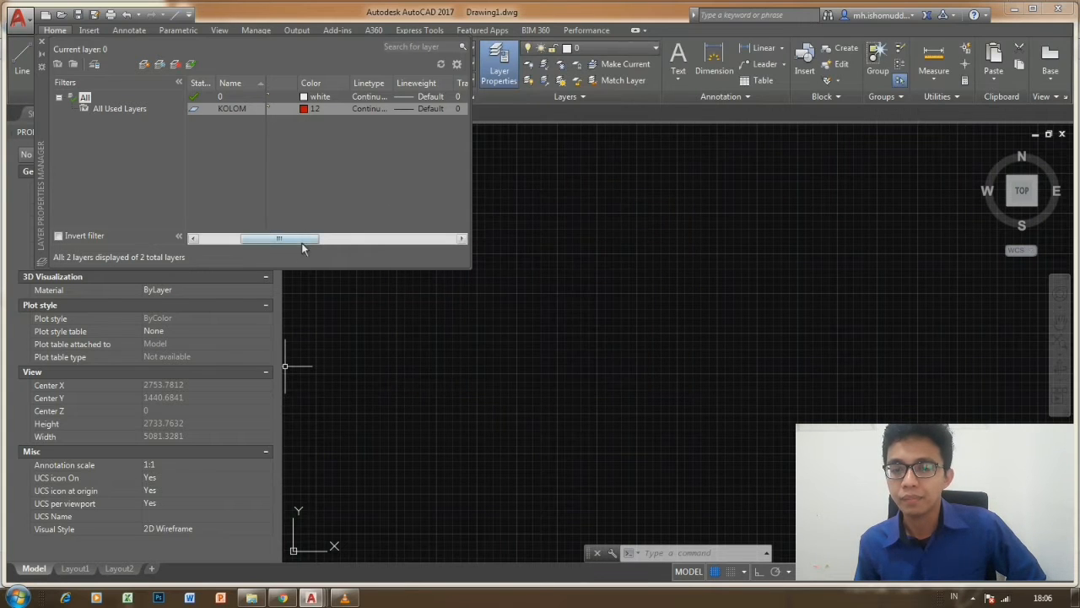
# Set the KOLOM layer's lineweight to 0.30 mm.
pyautogui.moveTo(282, 237); pyautogui.dragTo(301, 238)
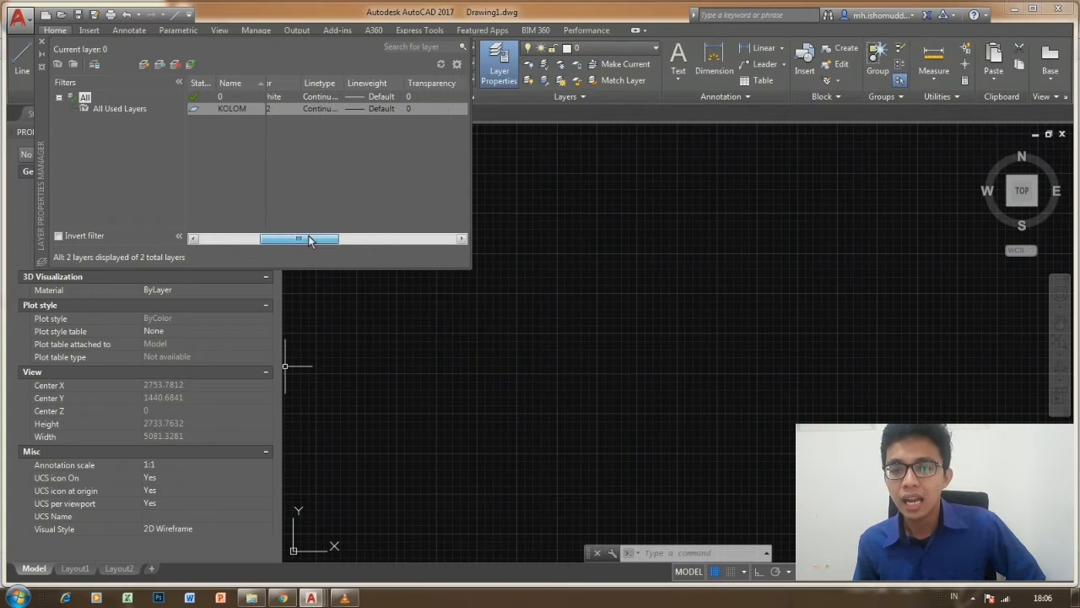
pyautogui.click(379, 110)
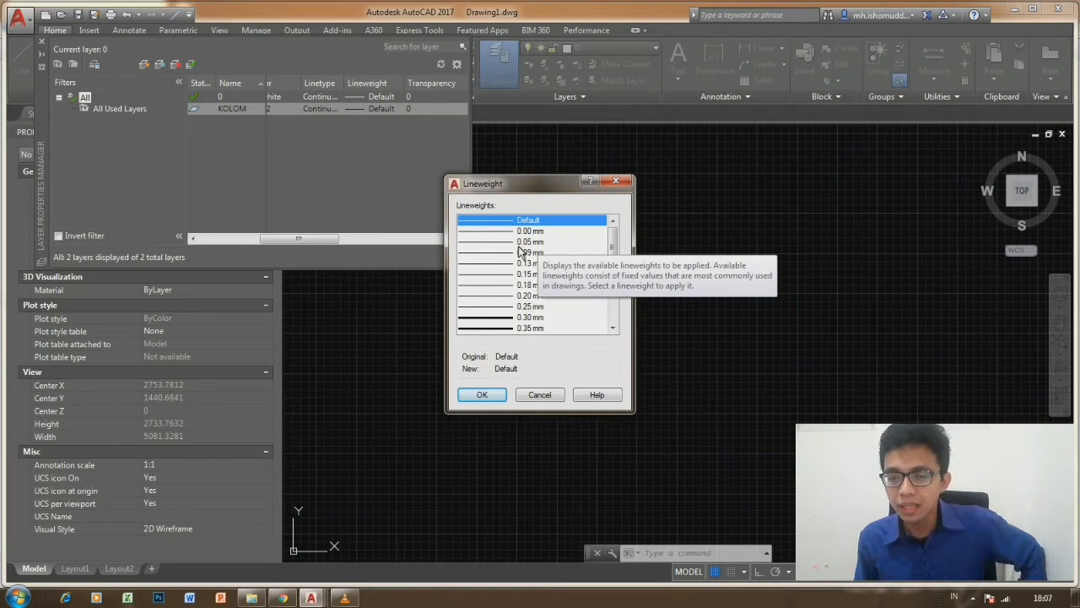
pyautogui.click(499, 319)
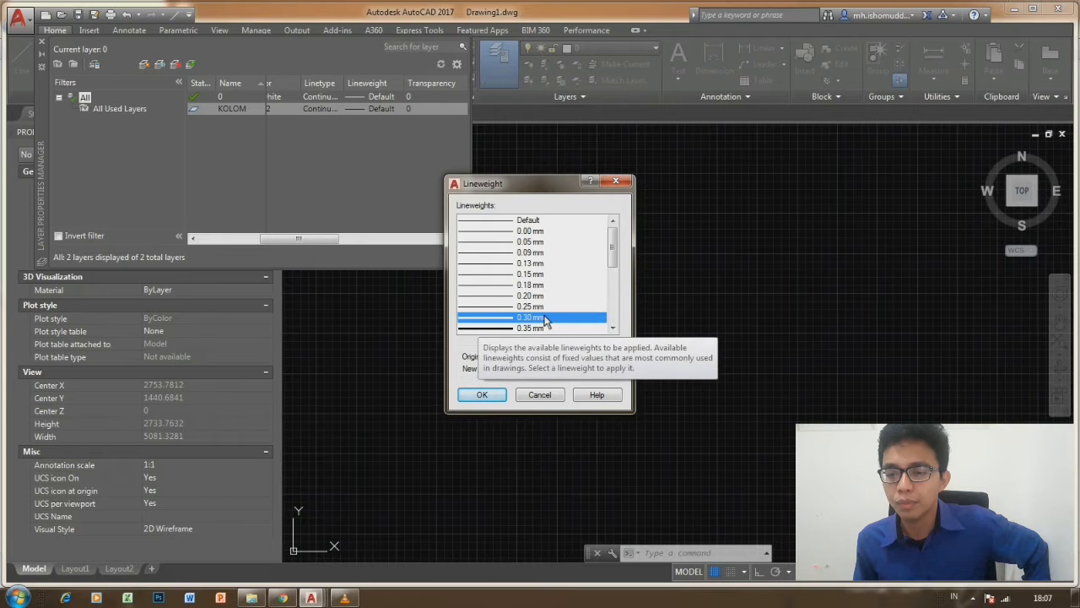
pyautogui.click(483, 395)
# Set the KOLOM layer's transparency value to 0.
pyautogui.moveTo(295, 239); pyautogui.dragTo(310, 241)
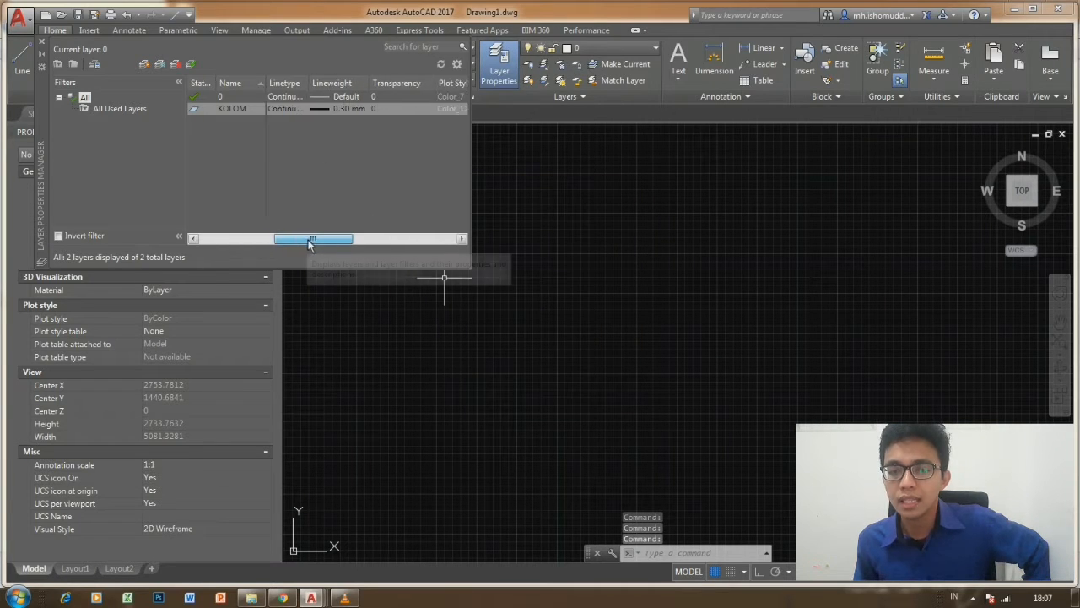
pyautogui.click(385, 107)
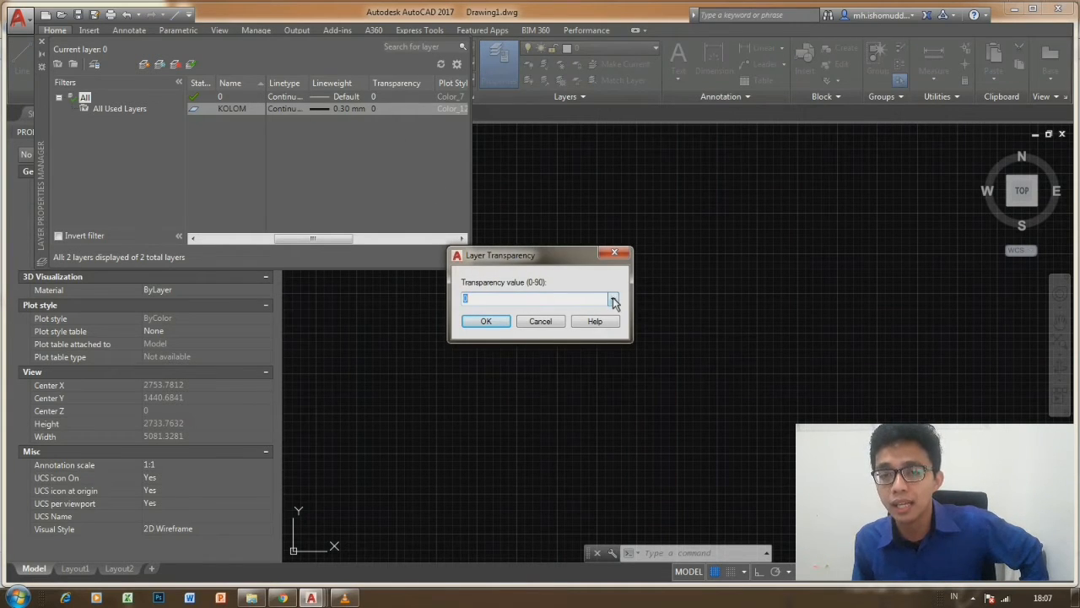
pyautogui.click(614, 301)
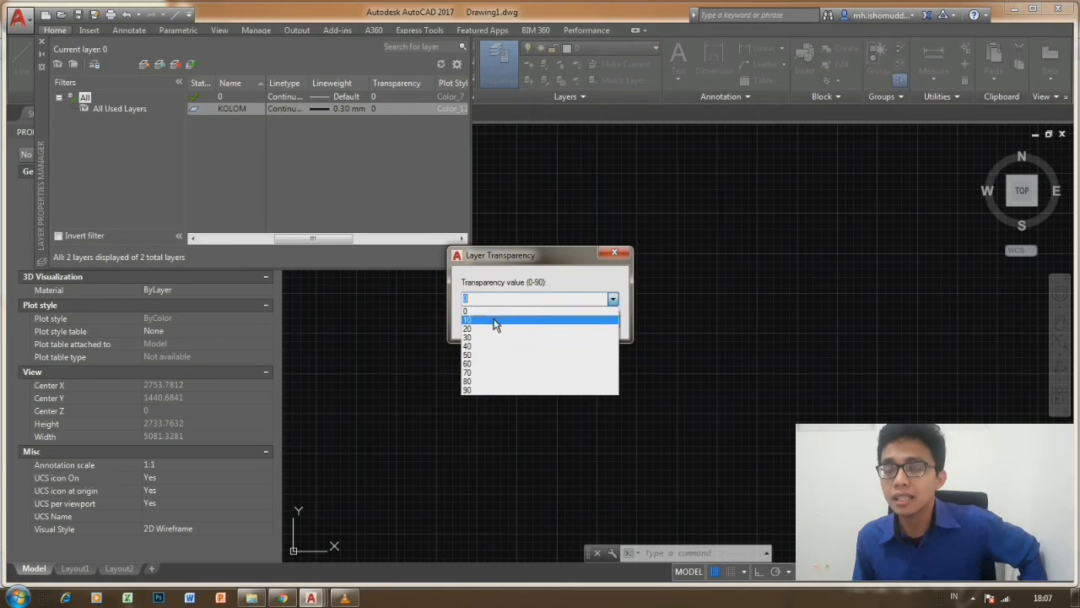
pyautogui.click(569, 311)
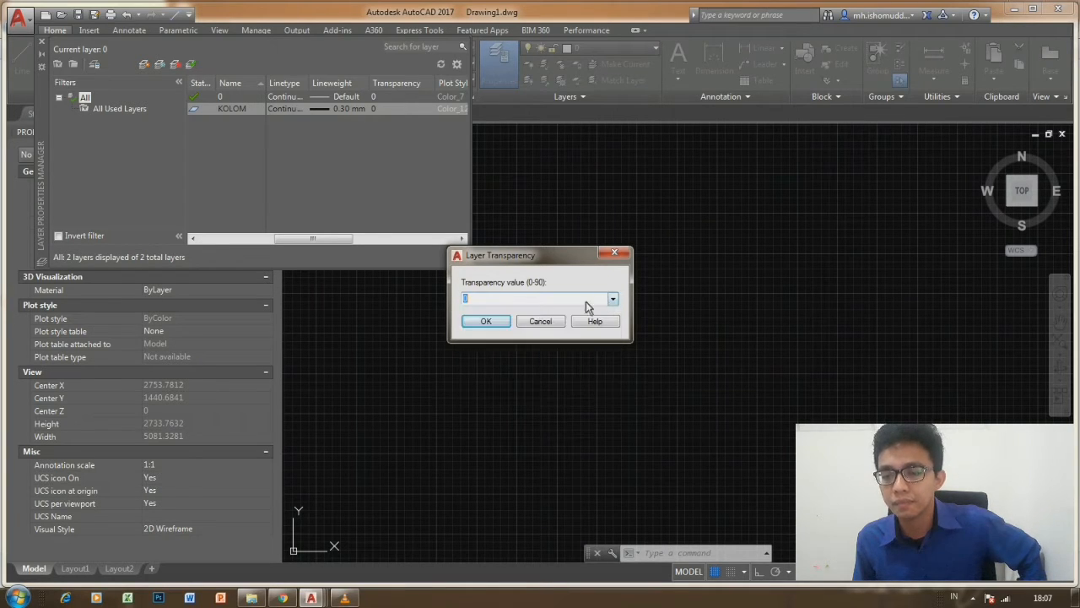
pyautogui.click(498, 324)
# Examine the KOLOM layer's plot style and plot settings.
pyautogui.moveTo(309, 242); pyautogui.dragTo(374, 250)
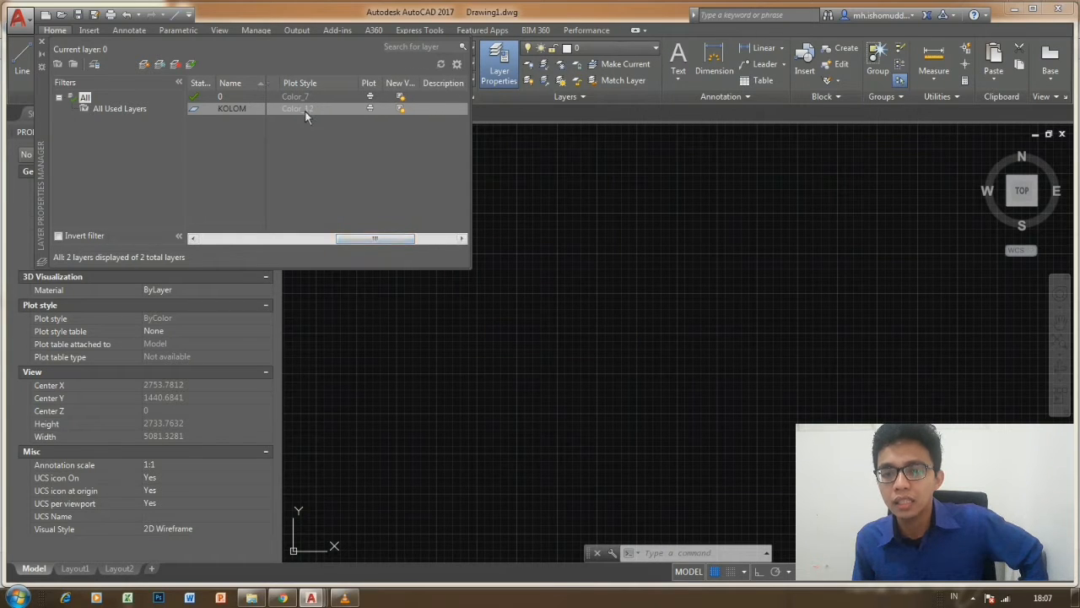
pyautogui.click(370, 108)
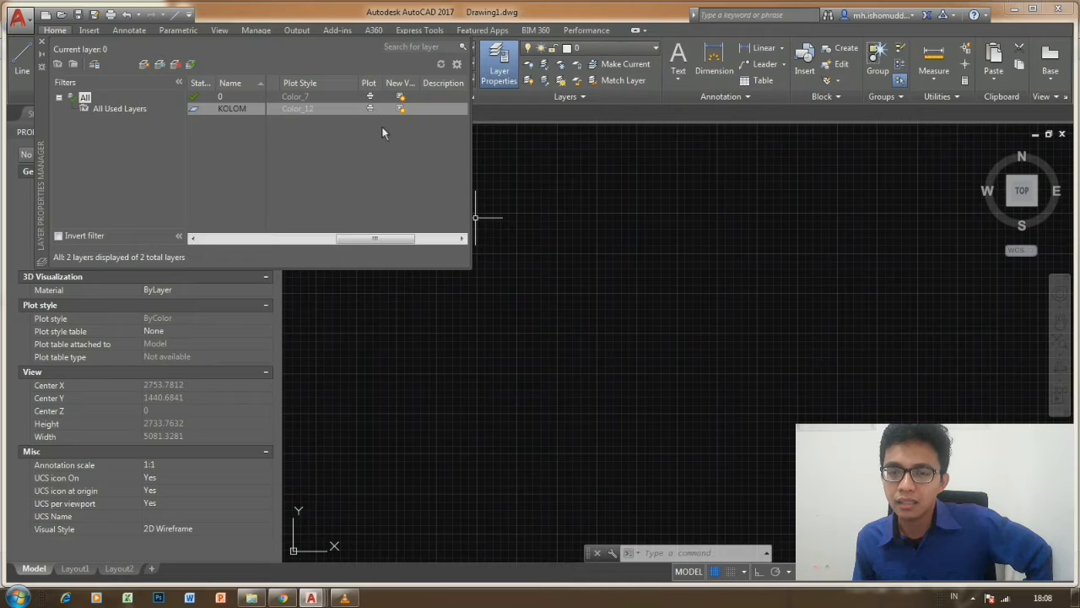
pyautogui.moveTo(400, 244); pyautogui.dragTo(260, 253)
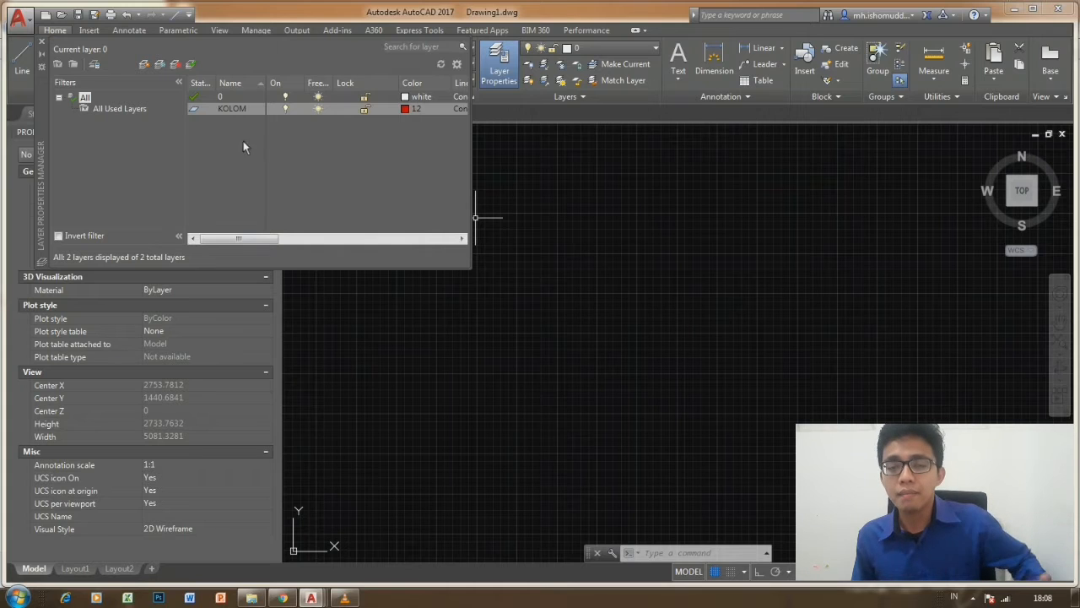
# Create a new layer named DINDING based on the KOLOM layer.
pyautogui.click(145, 66)
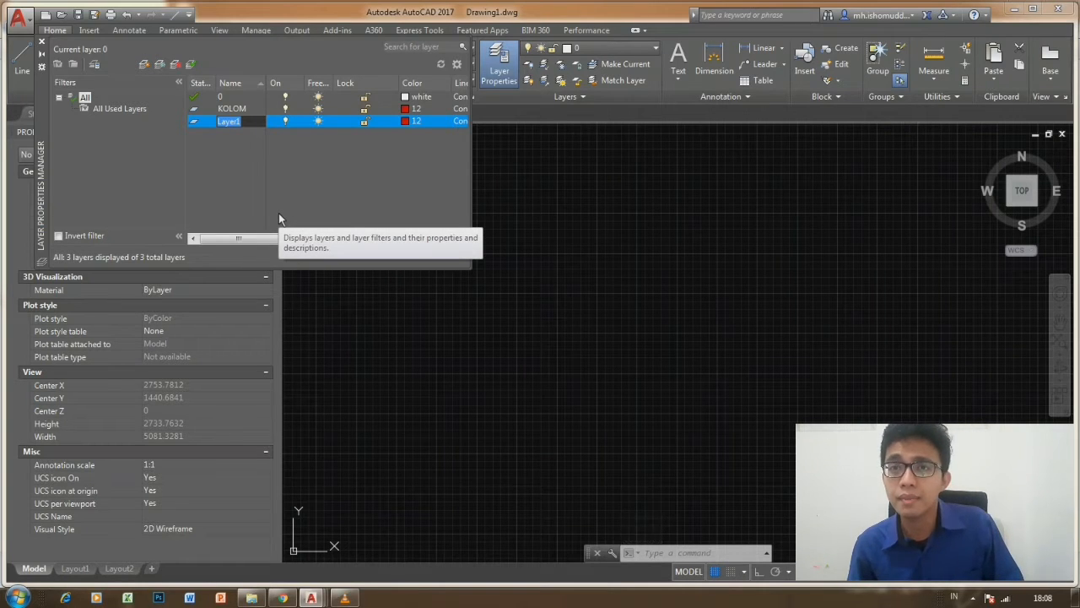
pyautogui.write('DINDING')
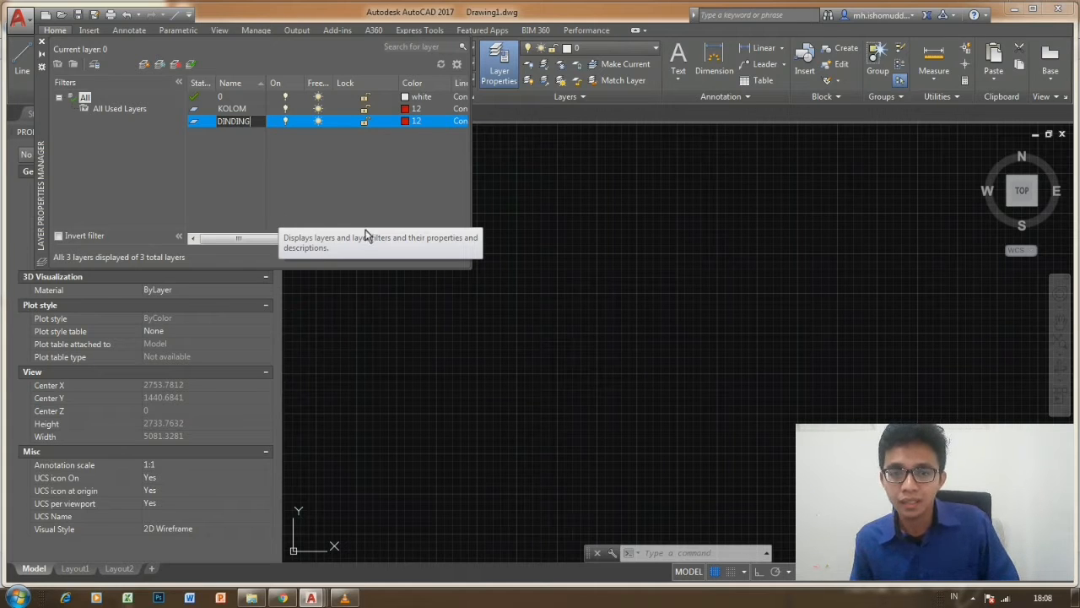
pyautogui.press('Return')
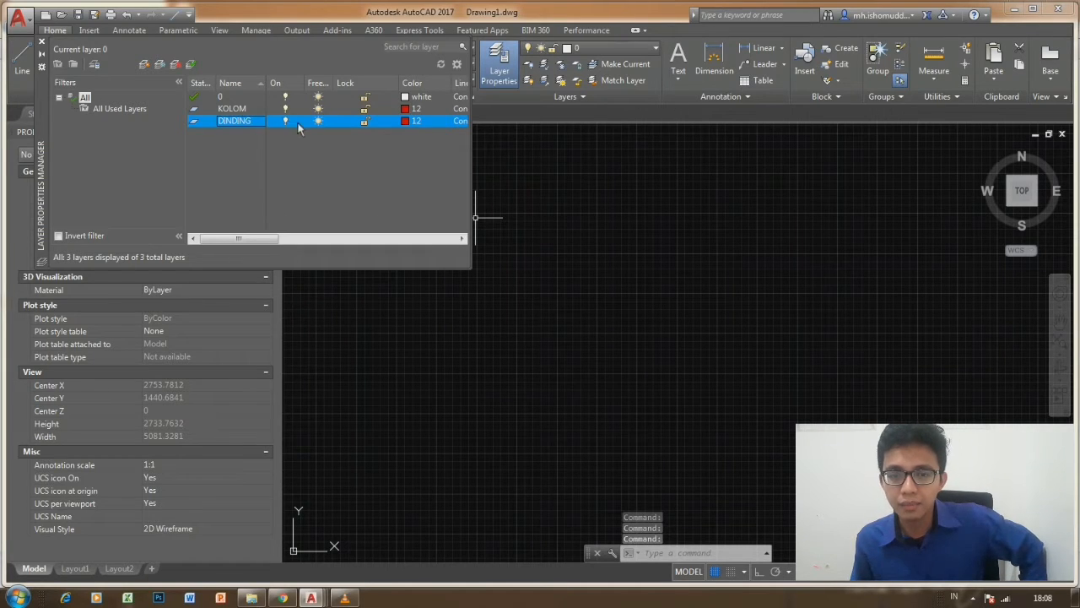
# Set the DINDING layer's color to index color 72.
pyautogui.moveTo(262, 239); pyautogui.dragTo(293, 239)
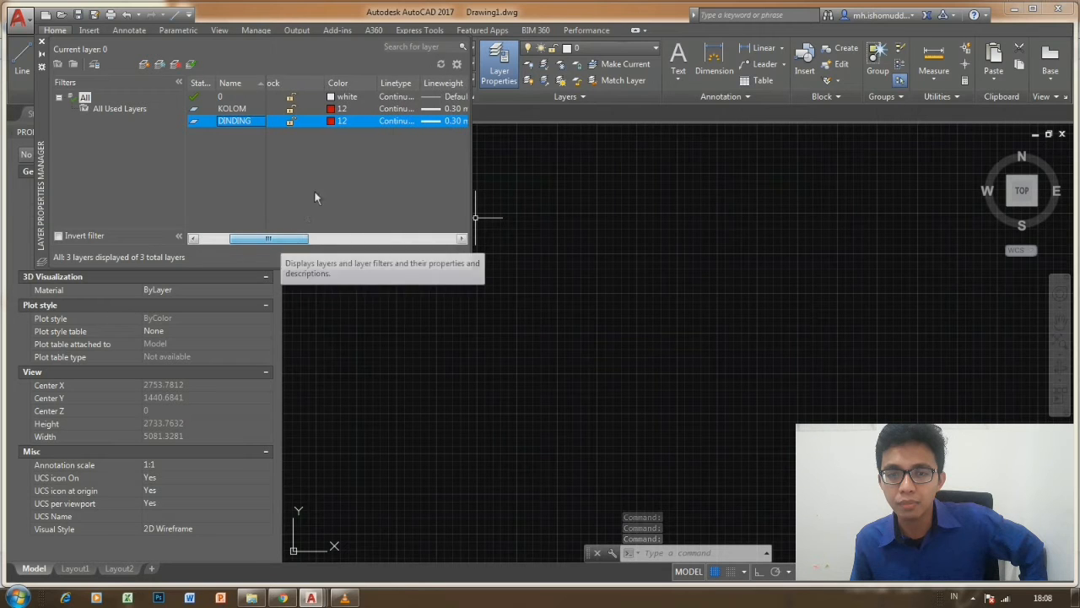
pyautogui.click(331, 121)
pyautogui.click(488, 250)
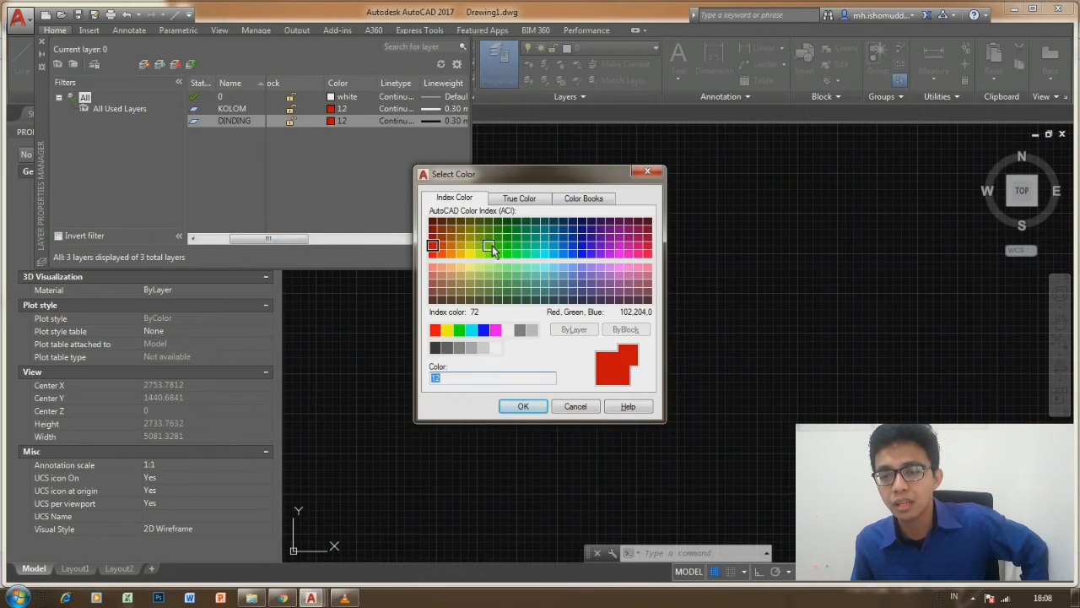
pyautogui.click(524, 406)
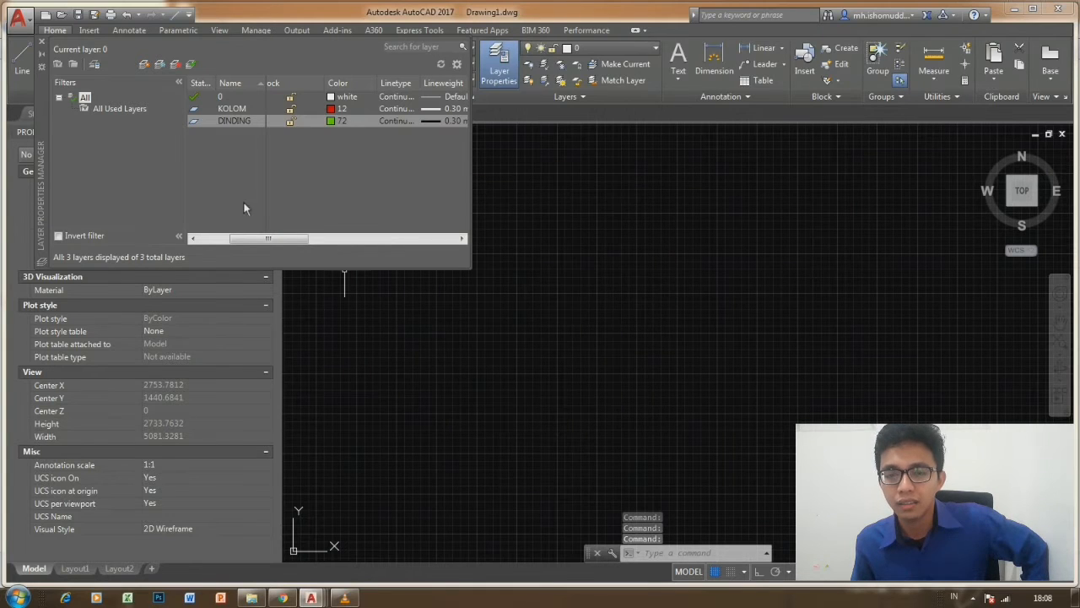
# Set the DINDING layer's lineweight to 0.20 mm.
pyautogui.moveTo(285, 238); pyautogui.dragTo(303, 239)
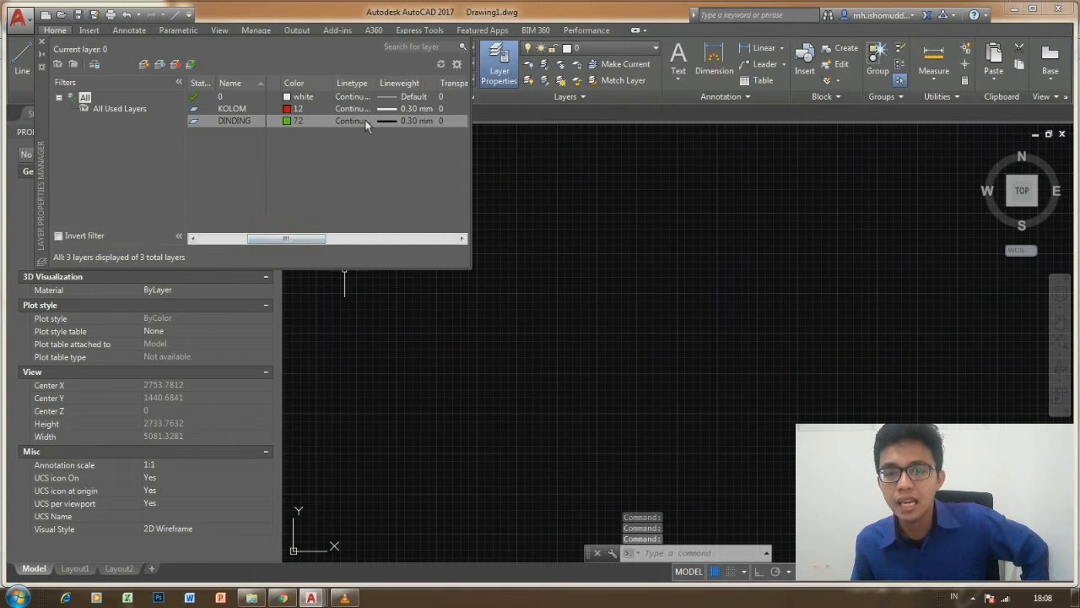
pyautogui.click(398, 122)
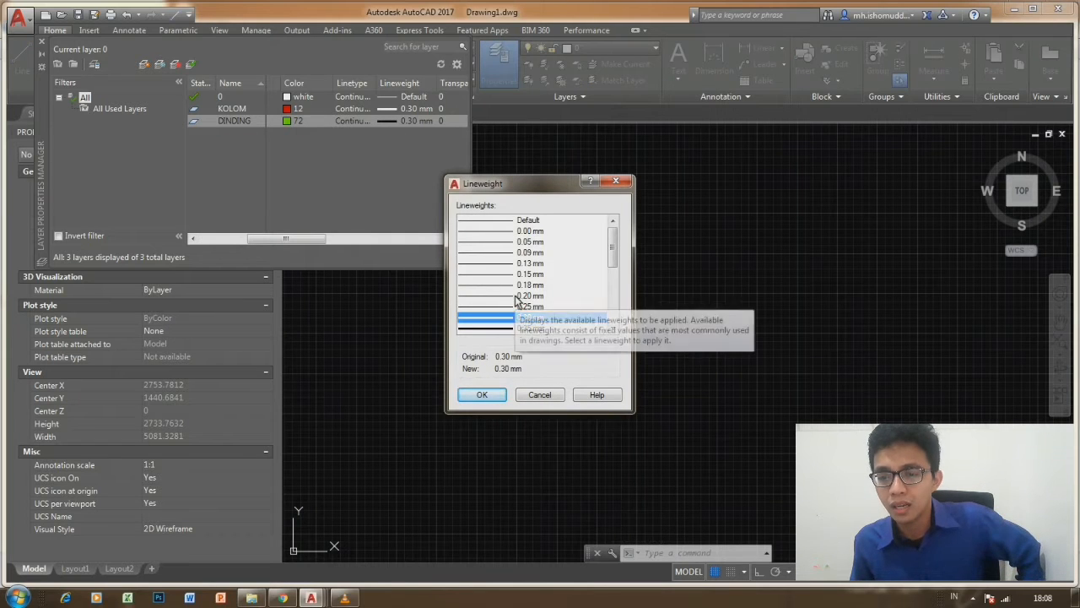
pyautogui.click(488, 295)
pyautogui.click(482, 394)
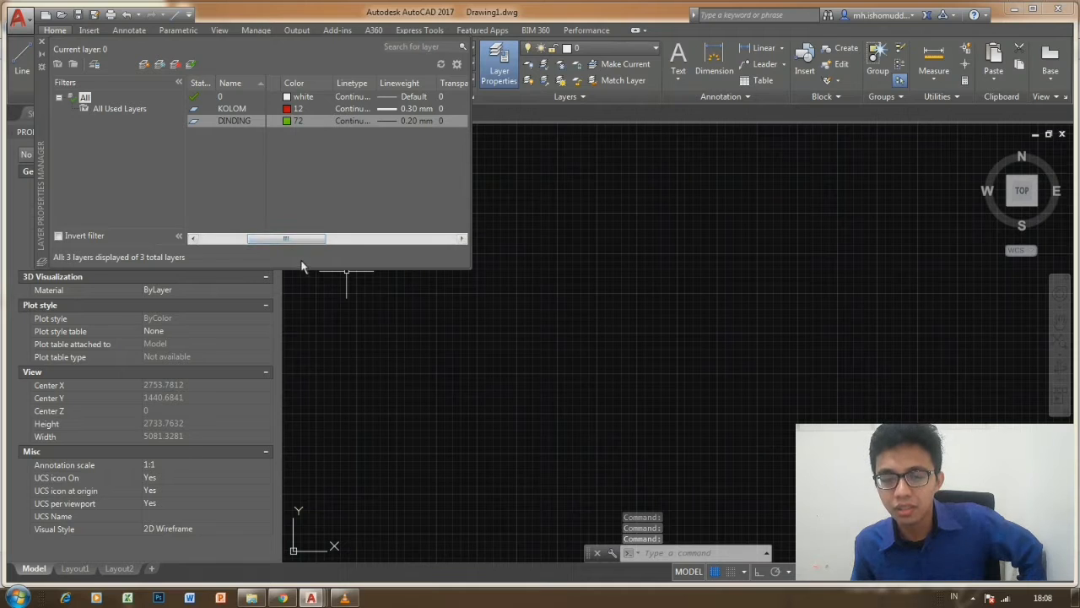
# Create an extra layer frozen in all viewports based on KOLOM, and delete that new layer.
pyautogui.moveTo(304, 239); pyautogui.dragTo(236, 239)
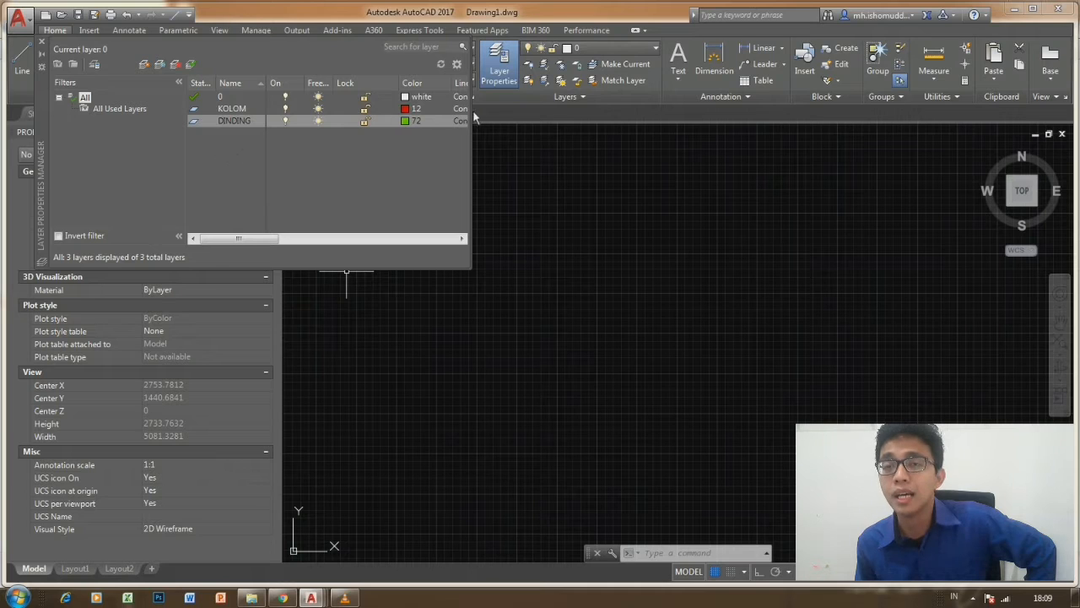
pyautogui.click(232, 111)
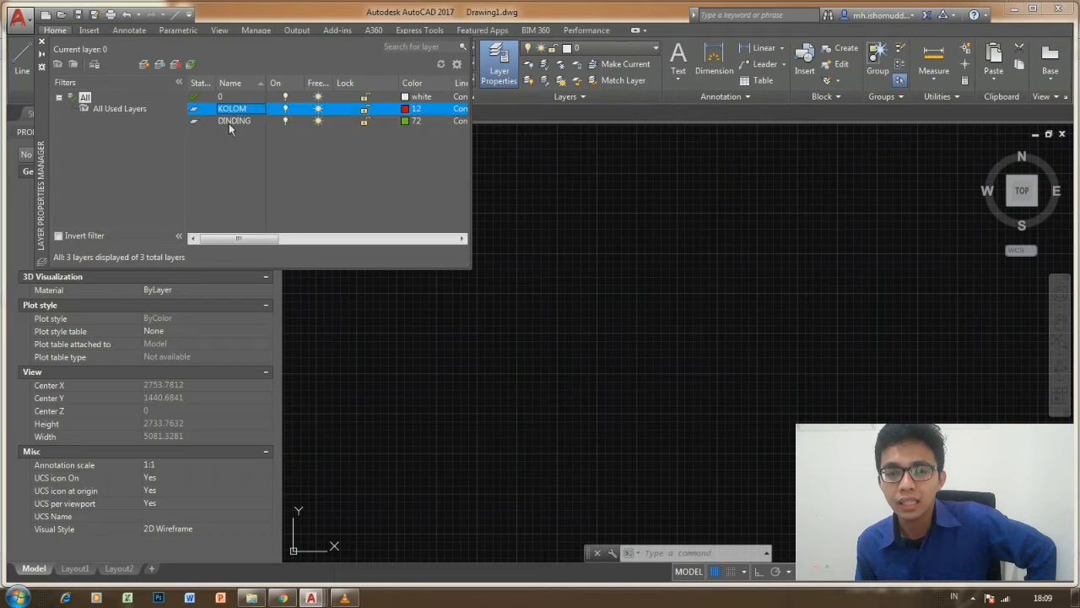
pyautogui.click(160, 65)
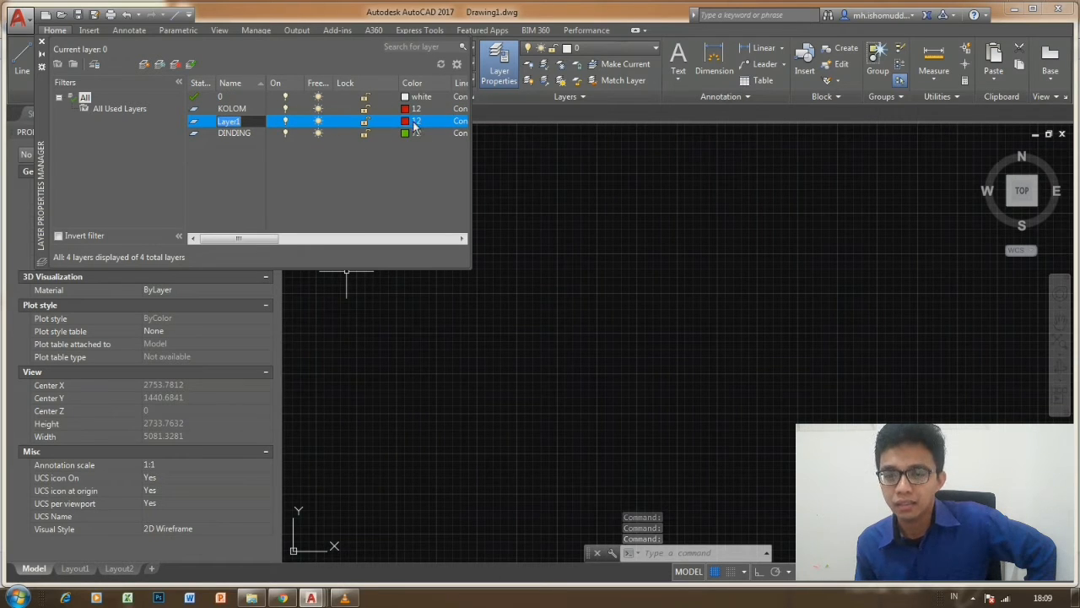
pyautogui.click(268, 241)
pyautogui.moveTo(288, 243); pyautogui.dragTo(200, 190)
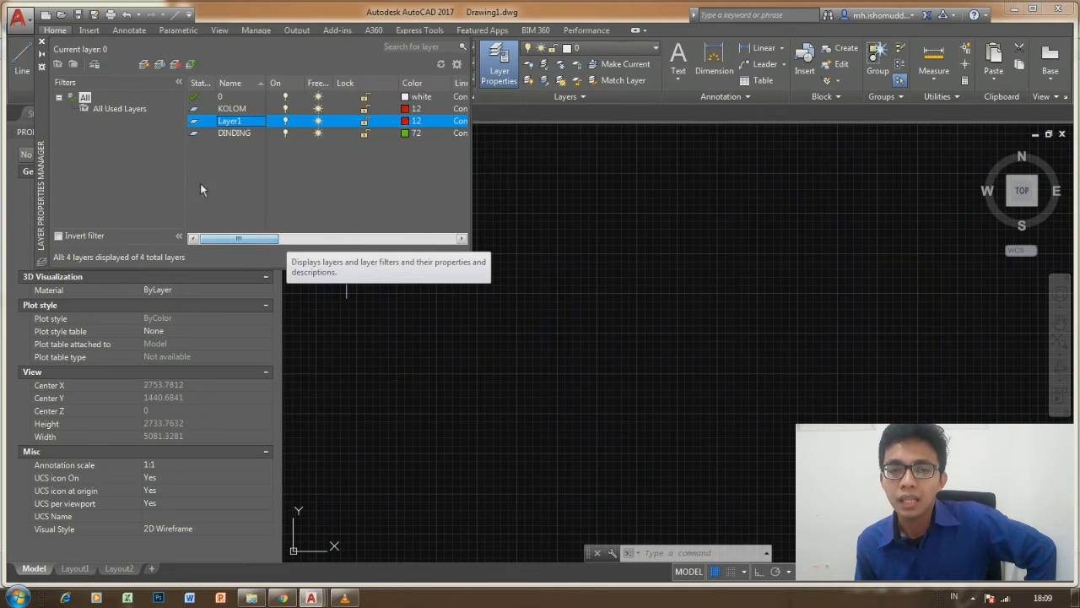
pyautogui.click(176, 65)
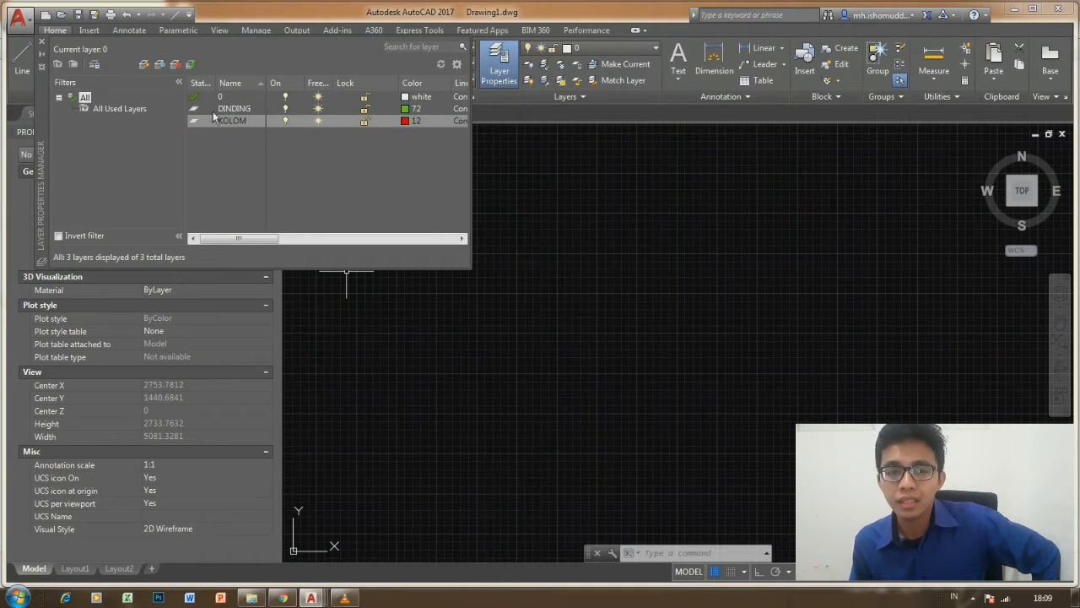
# Try KOLOM as the current layer and switch the current layer back to 0.
pyautogui.click(190, 65)
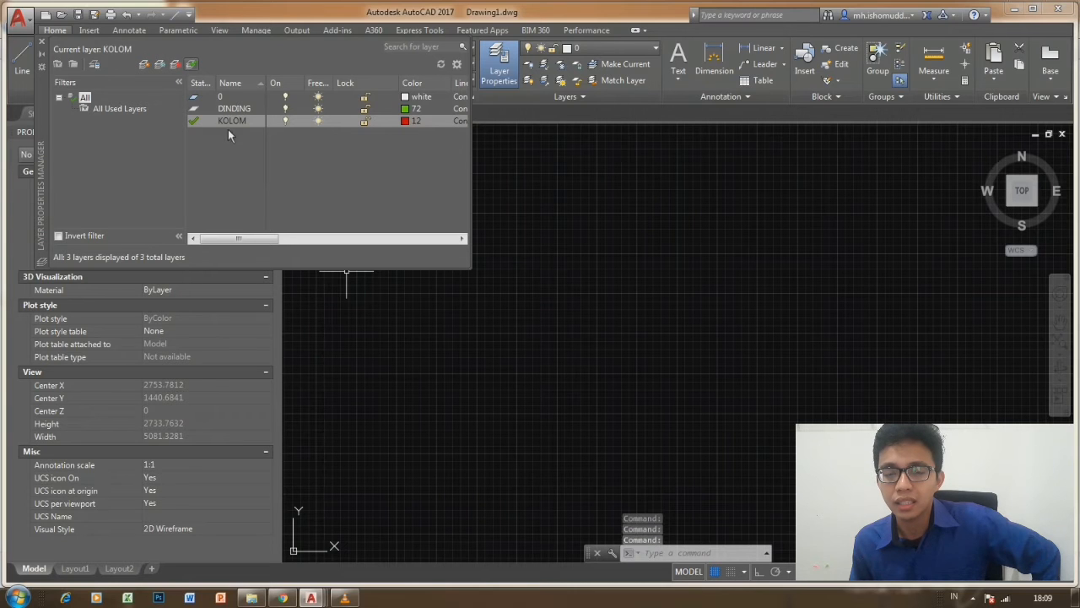
pyautogui.click(196, 99)
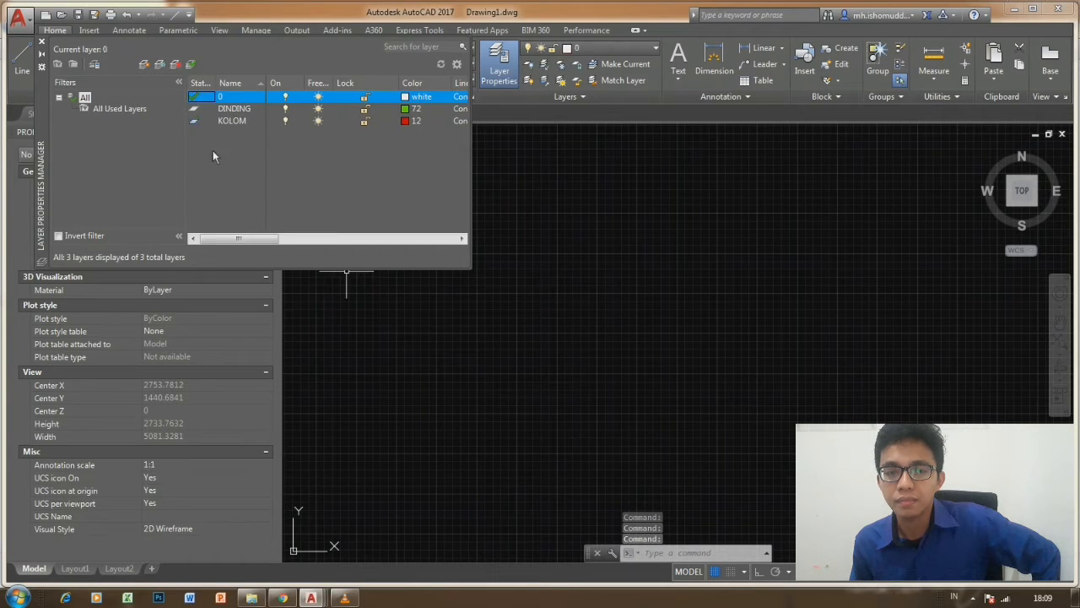
pyautogui.doubleClick(195, 120)
pyautogui.click(197, 98)
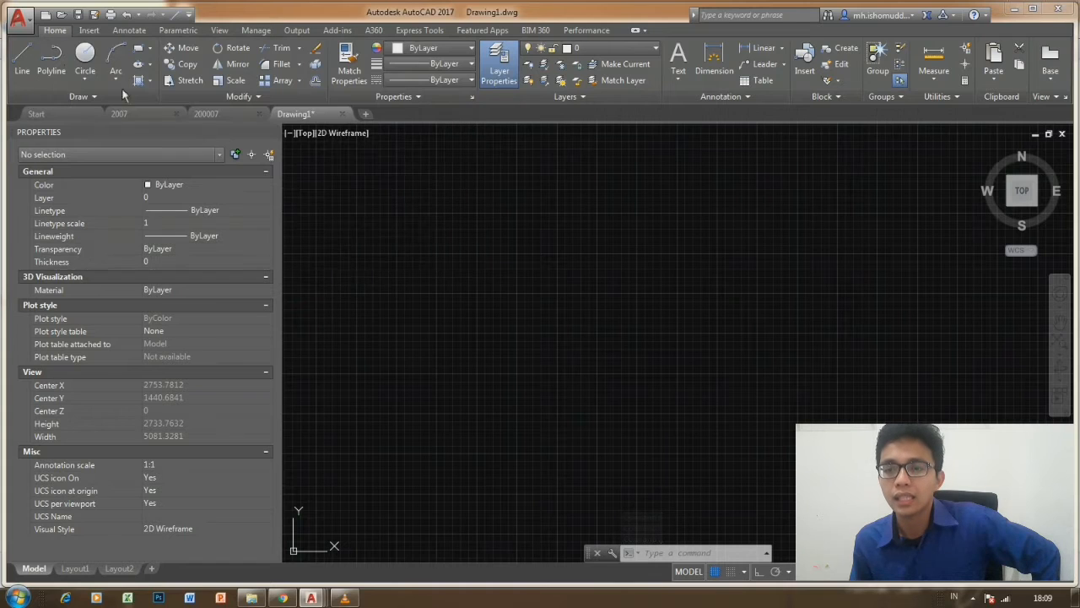
# Close the Layer Properties Manager and make KOLOM the current layer.
pyautogui.click(43, 46)
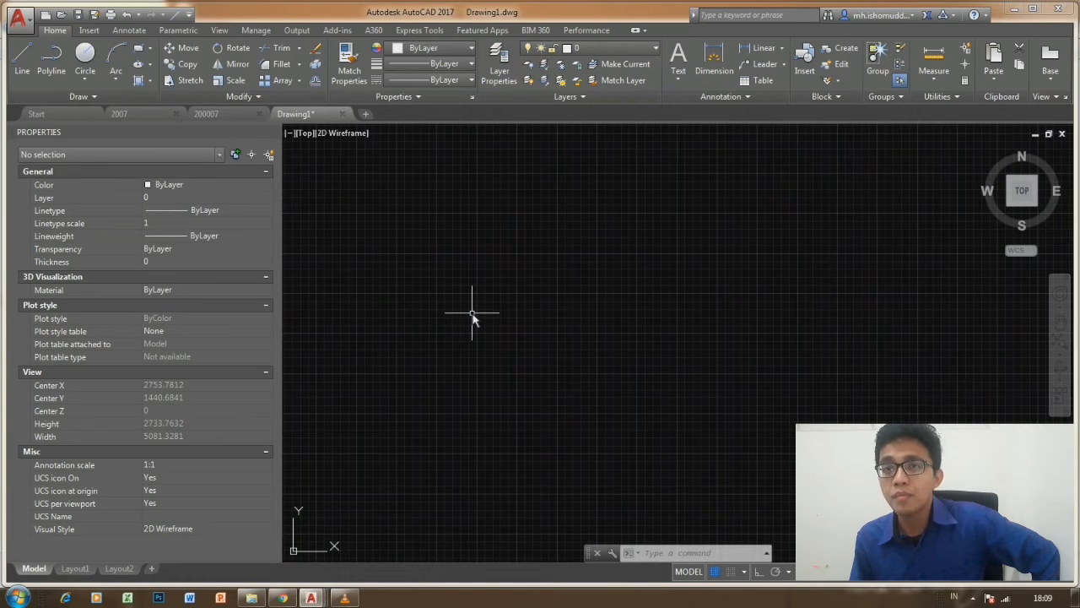
pyautogui.click(626, 48)
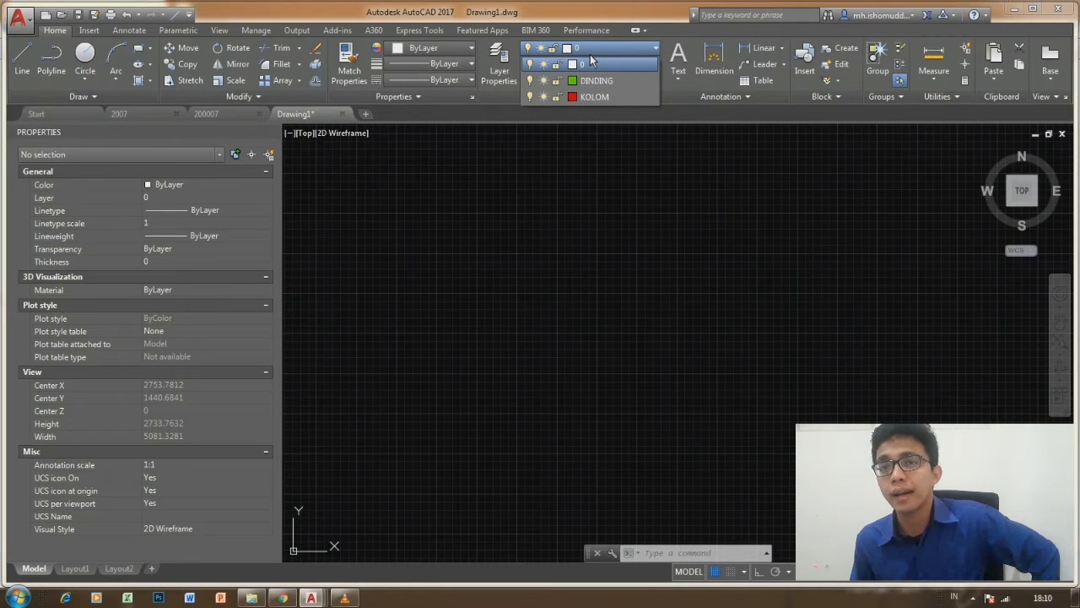
pyautogui.click(600, 98)
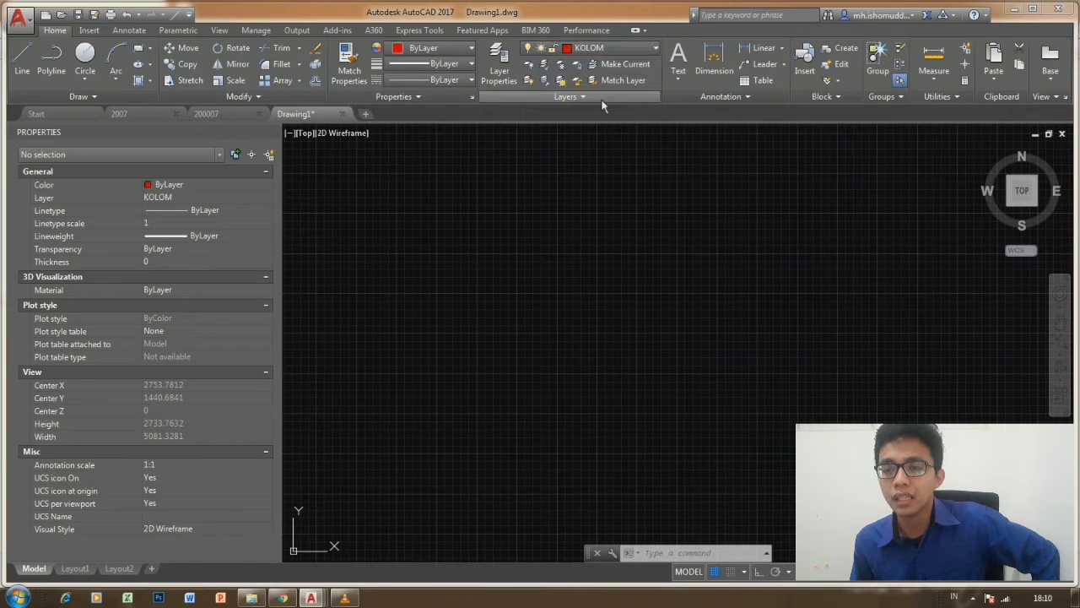
# Draw a 30 by 30 rectangle on the KOLOM layer as the column outline.
pyautogui.click(139, 48)
pyautogui.click(482, 229)
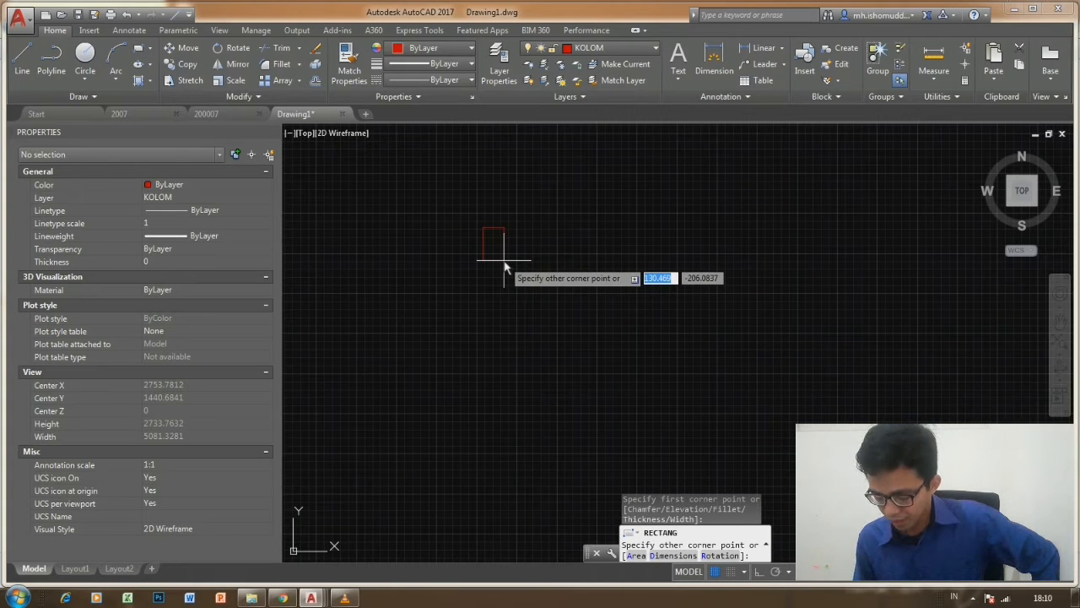
pyautogui.write('30')
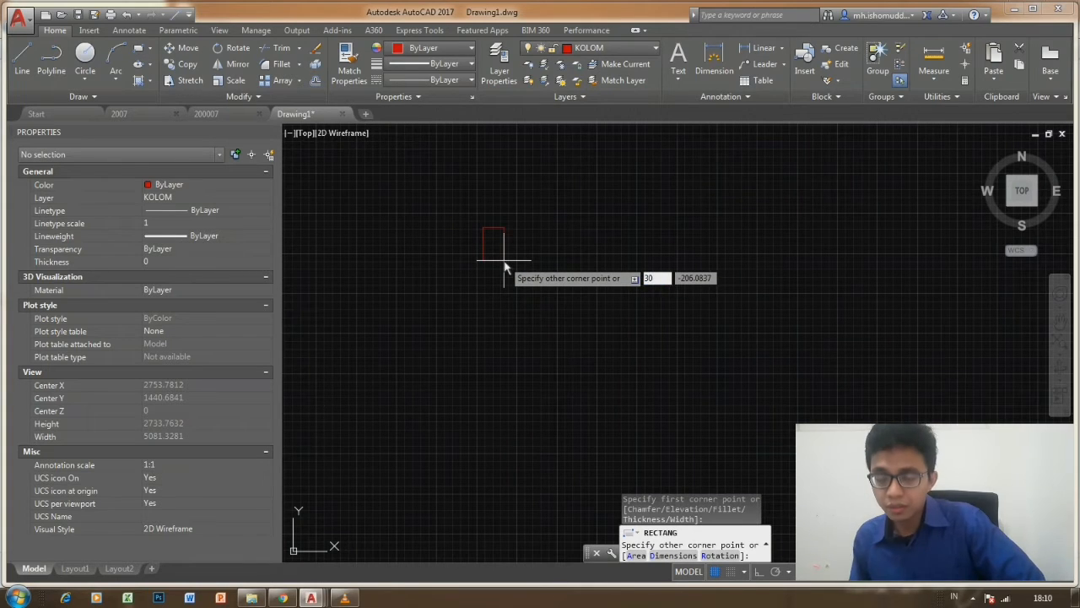
pyautogui.press('Tab')
pyautogui.write('30')
pyautogui.press('Return')
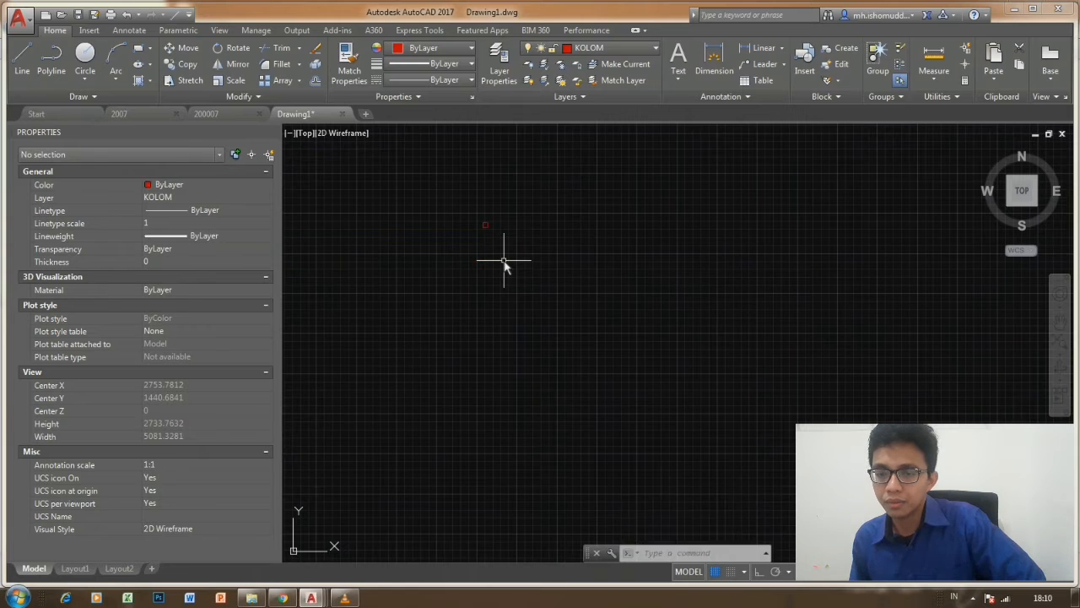
# Turn on lineweight display for the drawing.
pyautogui.scroll(6, 507, 229)
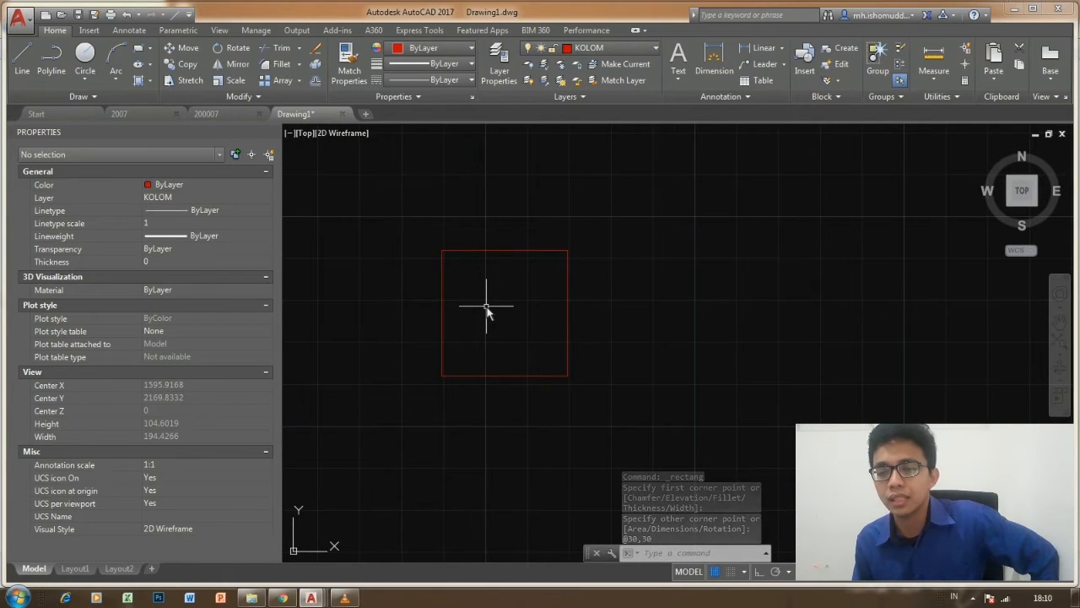
pyautogui.moveTo(489, 250); pyautogui.dragTo(510, 281, button='middle')
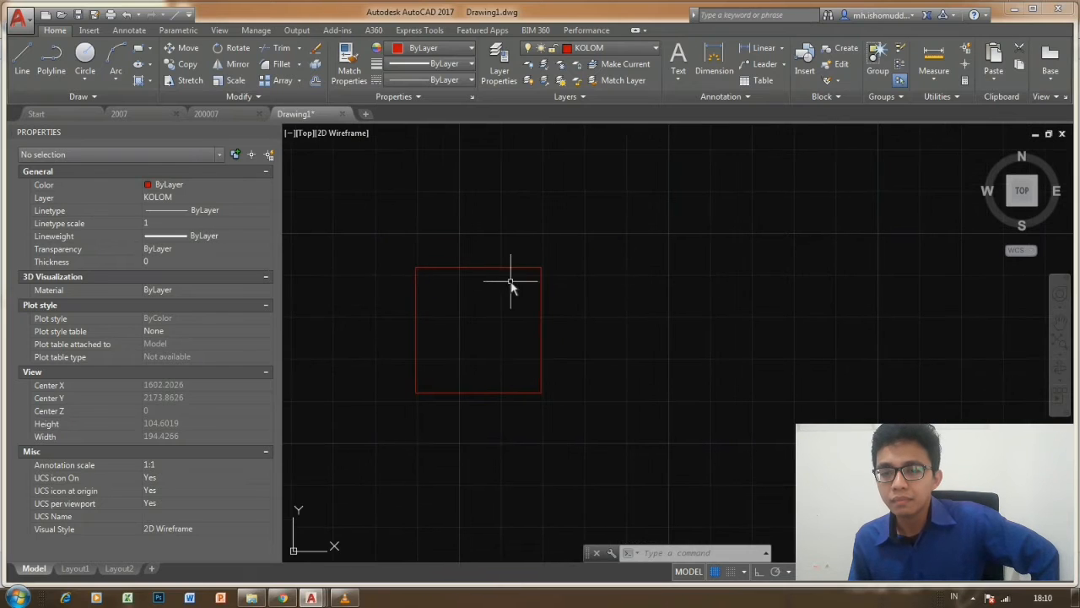
pyautogui.click(518, 279)
pyautogui.click(494, 287)
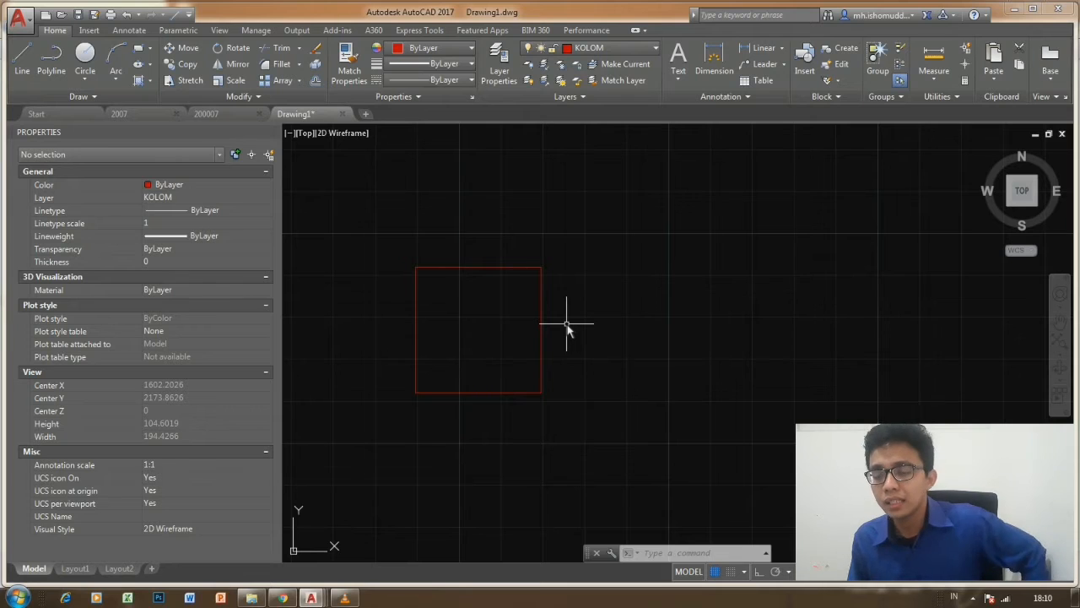
pyautogui.moveTo(671, 385); pyautogui.dragTo(644, 389, button='middle')
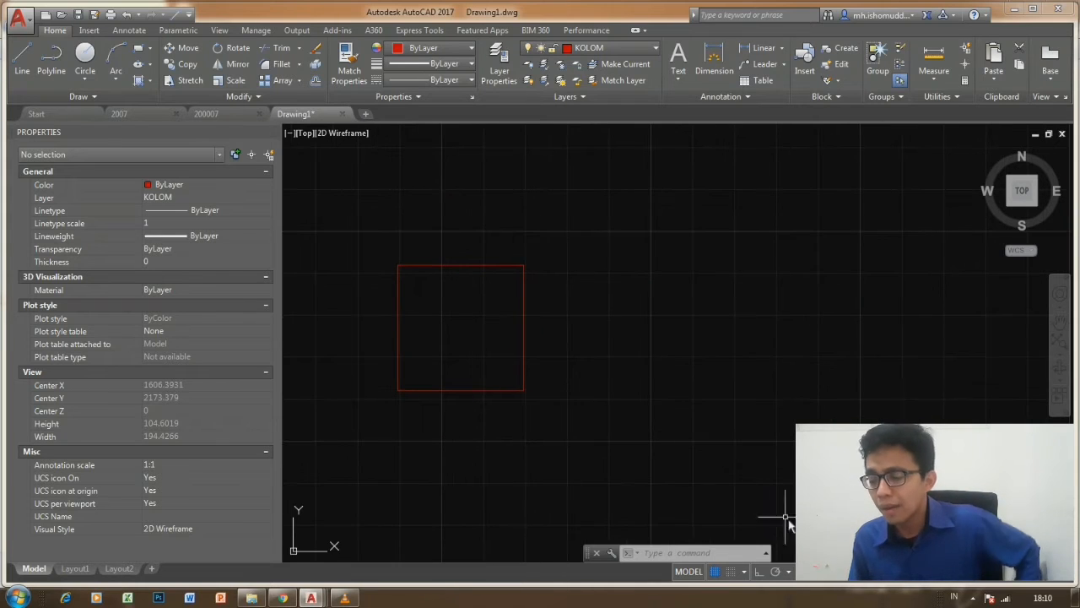
pyautogui.click(875, 580)
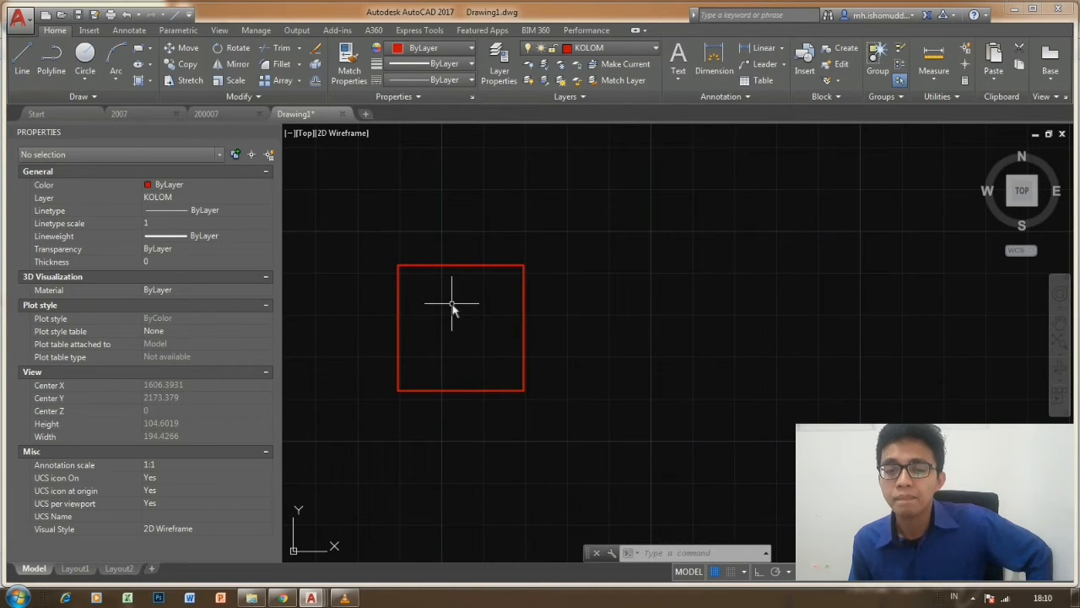
# Make DINDING the current layer and draw a horizontal wall line rightward from the column square's upper-right corner.
pyautogui.scroll(-2, 448, 274)
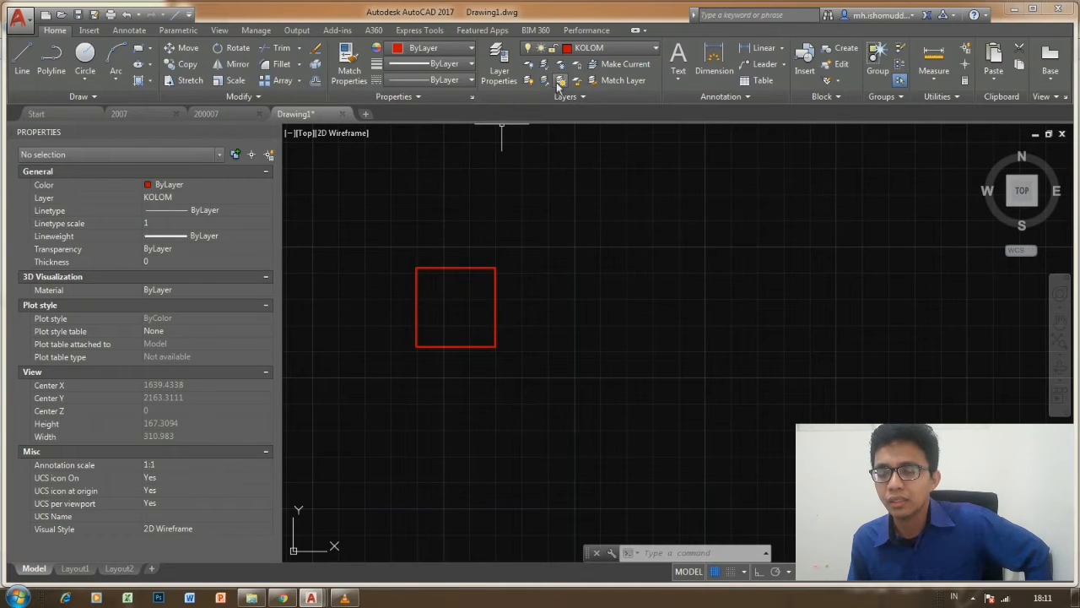
pyautogui.click(594, 50)
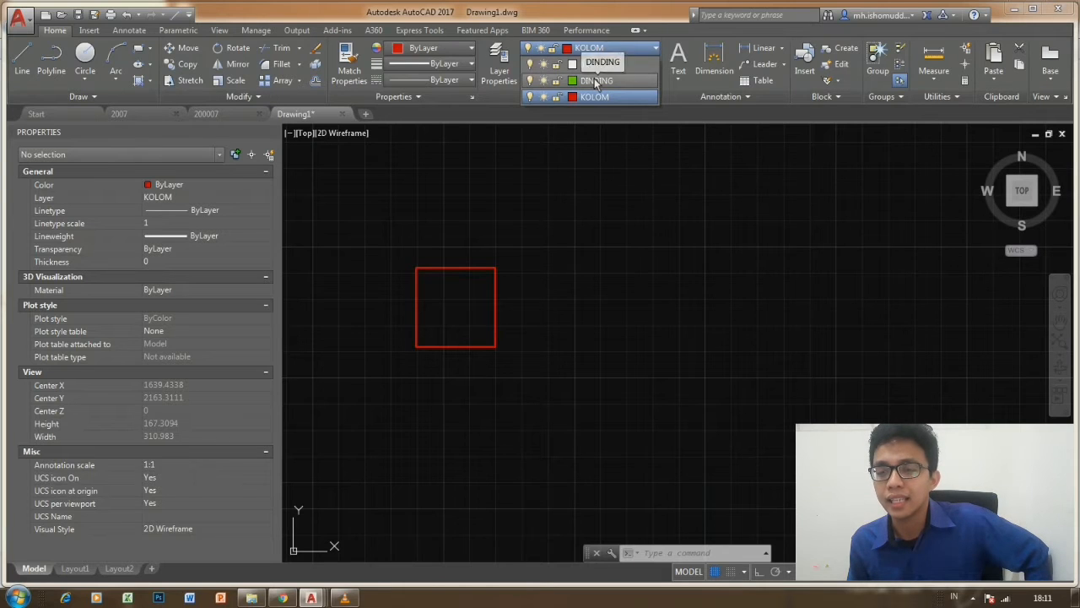
pyautogui.click(597, 81)
pyautogui.click(23, 65)
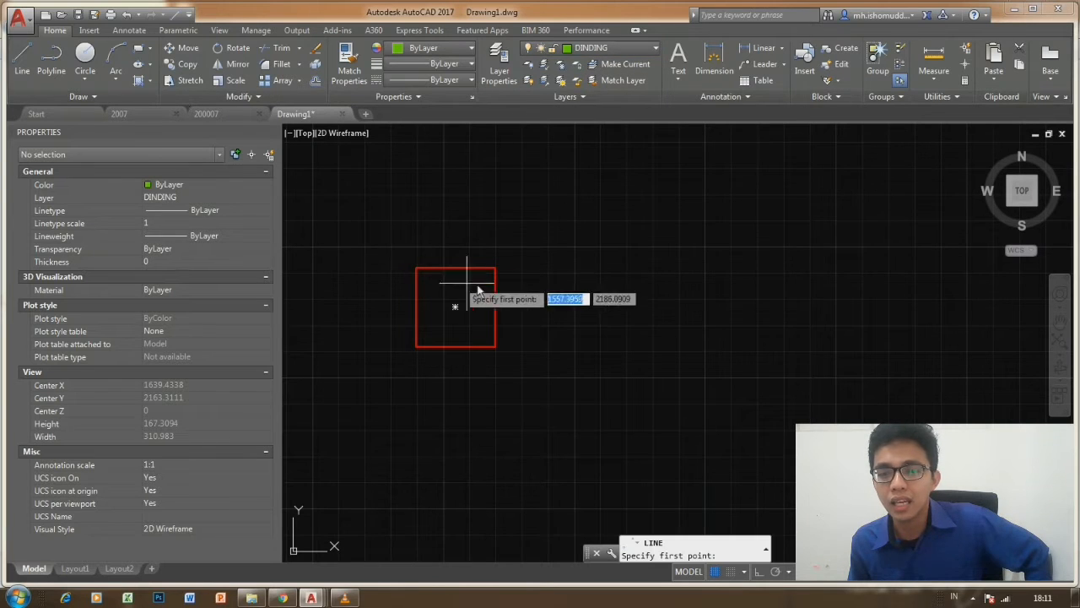
pyautogui.click(495, 268)
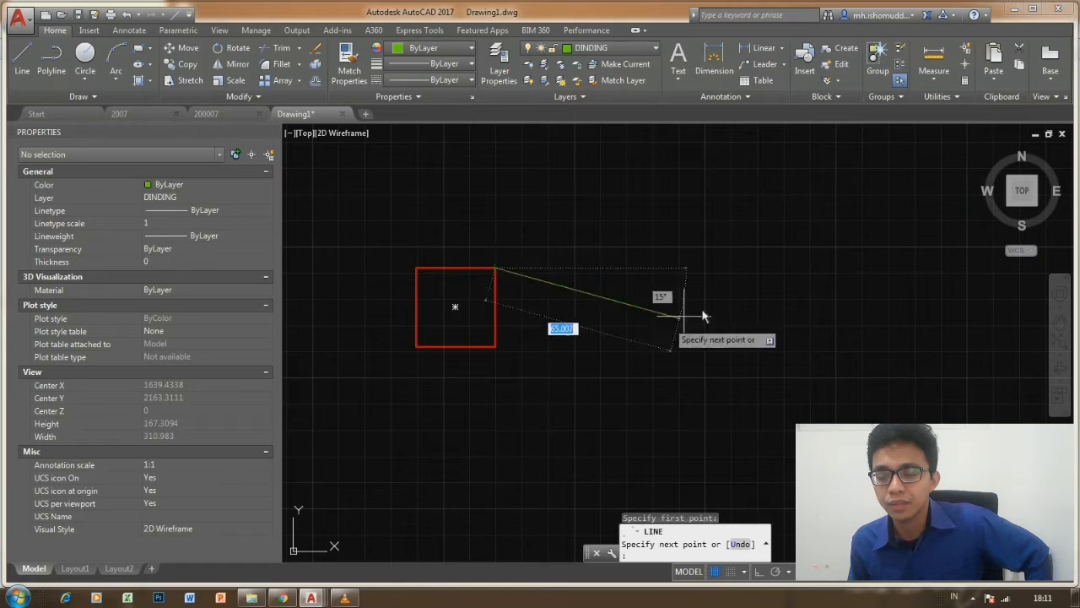
pyautogui.click(855, 268)
pyautogui.press('Return')
# Draw a second horizontal wall line rightward from the column square's lower-right corner.
pyautogui.press('Return')
pyautogui.click(495, 346)
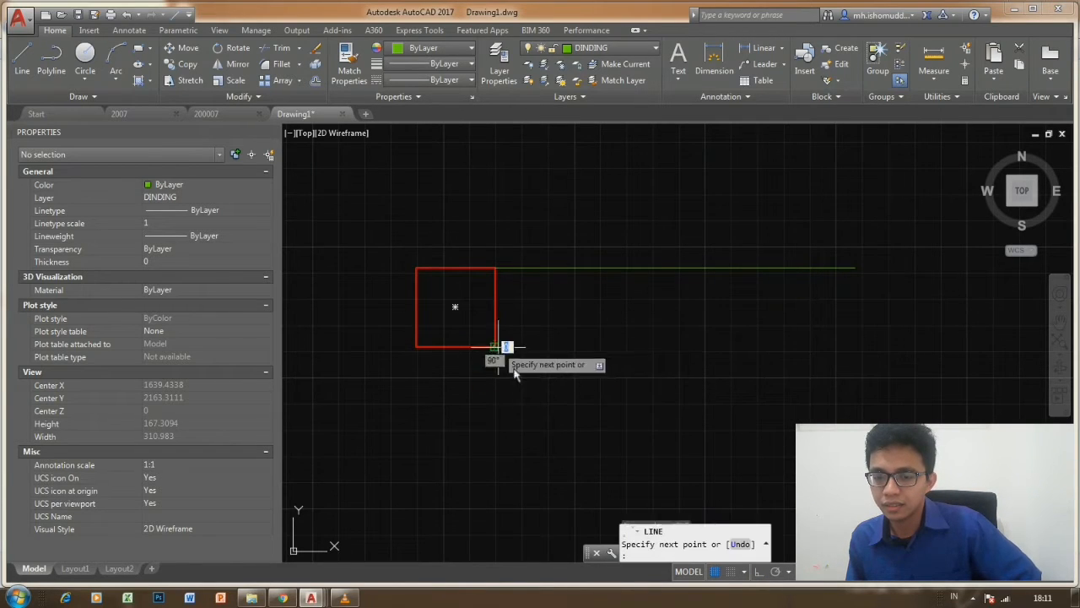
pyautogui.click(858, 334)
pyautogui.scroll(-2, 603, 265)
pyautogui.press('Escape')
# Select both green wall lines to examine their shared layer properties, and clear the selection.
pyautogui.scroll(4, 567, 346)
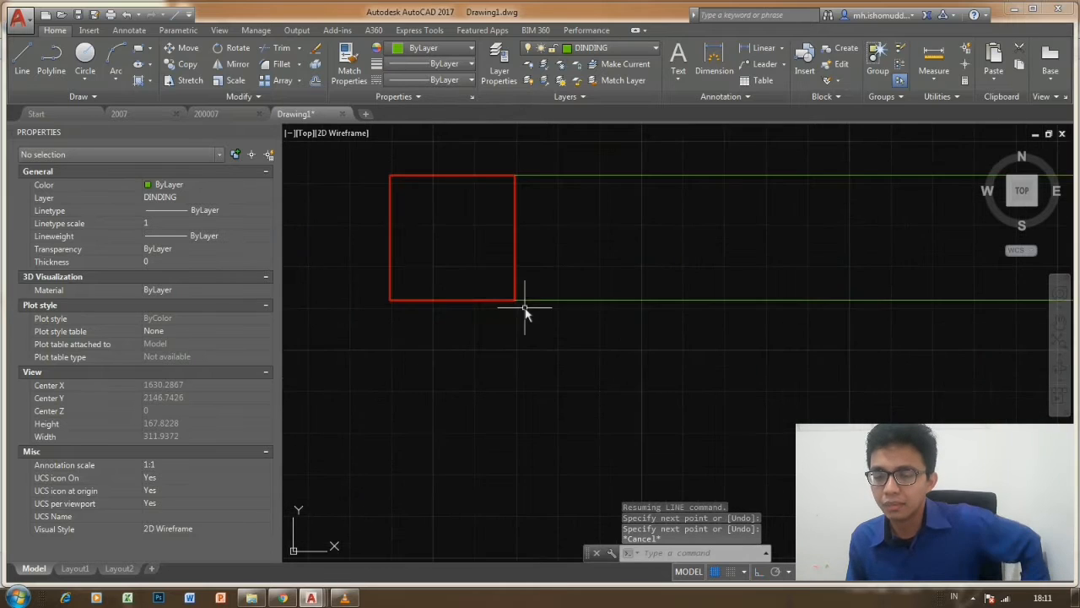
pyautogui.click(582, 319)
pyautogui.click(559, 270)
pyautogui.click(557, 243)
pyautogui.click(540, 177)
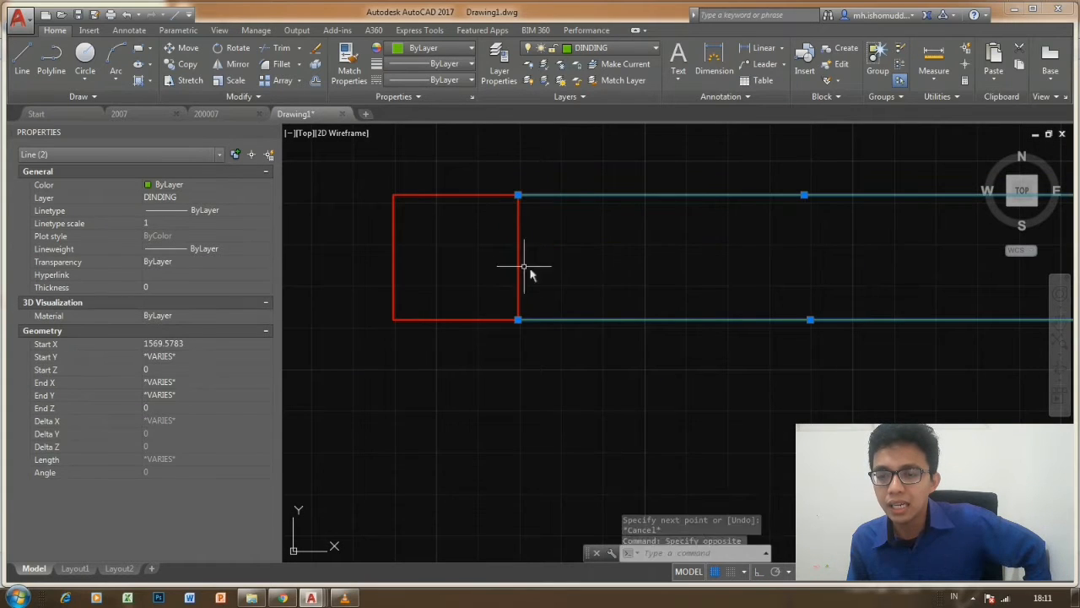
pyautogui.click(547, 274)
pyautogui.click(565, 239)
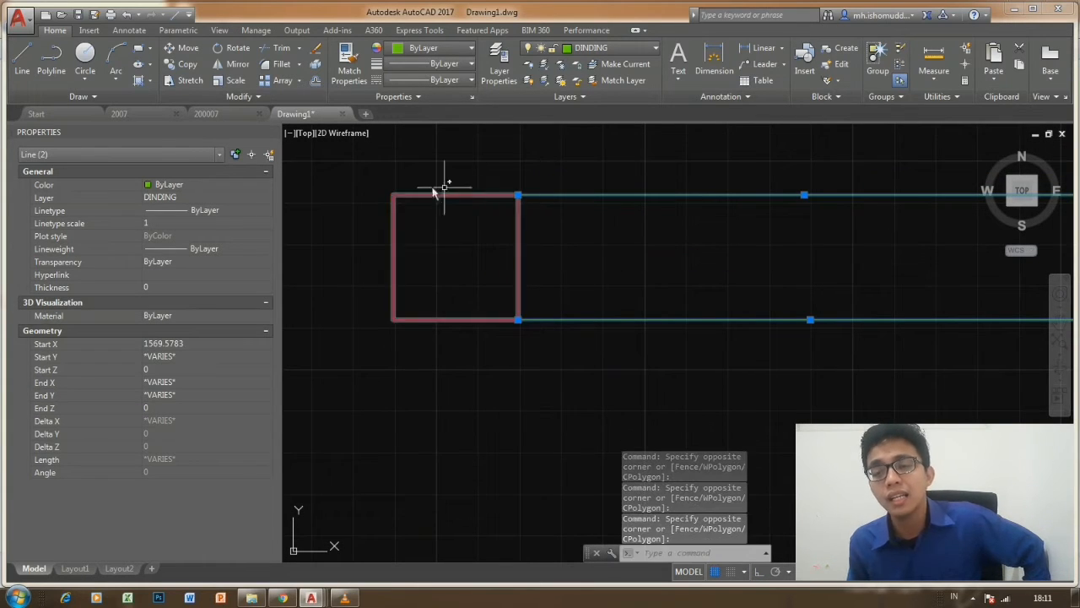
pyautogui.moveTo(414, 306); pyautogui.dragTo(393, 333, button='middle')
pyautogui.press('Escape')
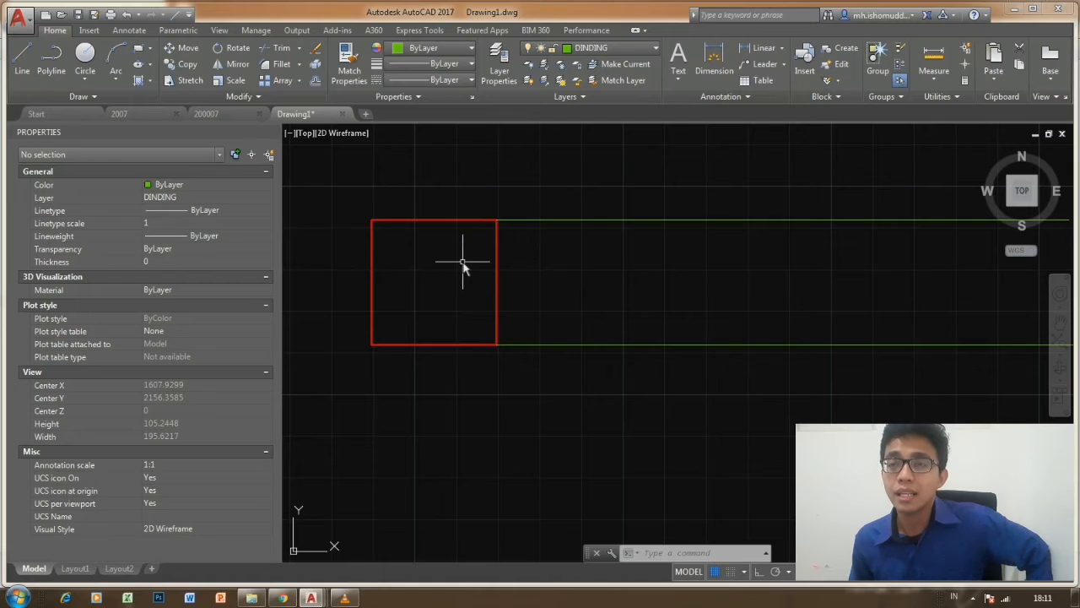
pyautogui.click(351, 189)
pyautogui.click(364, 188)
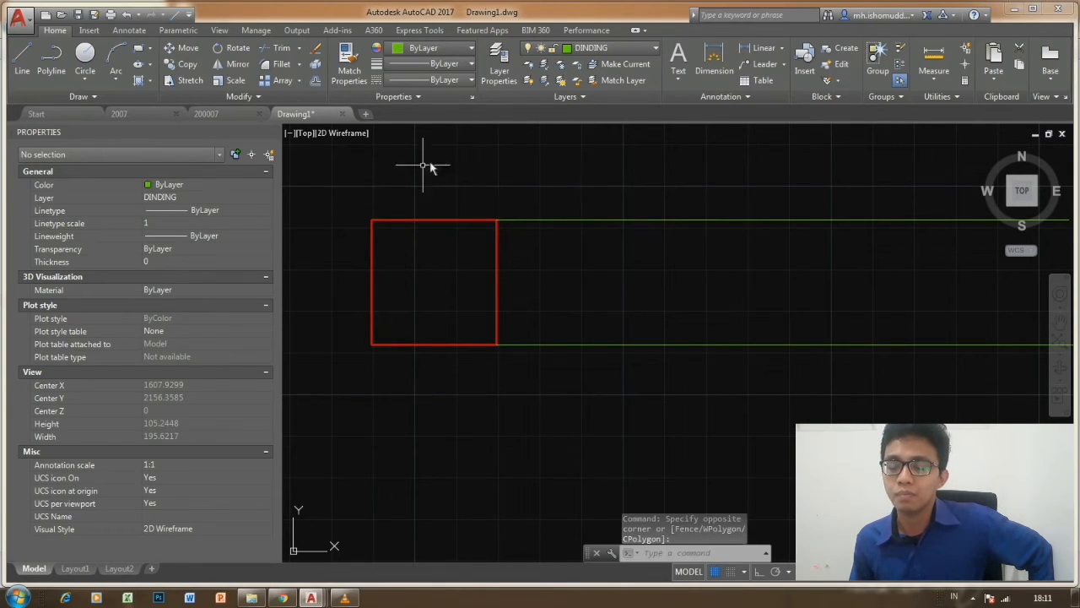
# Turn the KOLOM layer off to hide the column outline, and turn the layer back on.
pyautogui.click(609, 47)
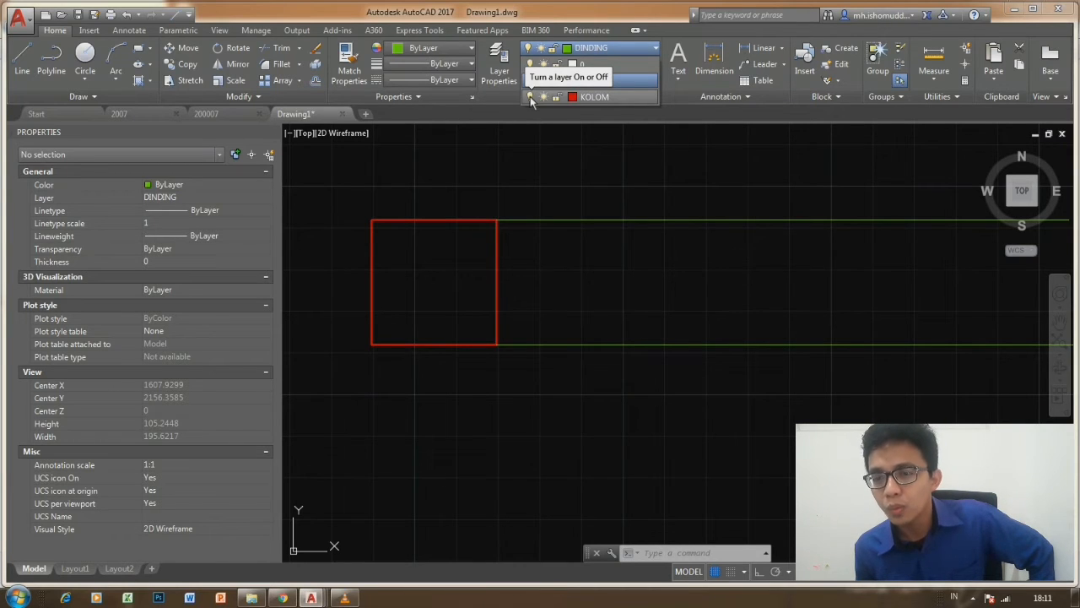
pyautogui.click(530, 96)
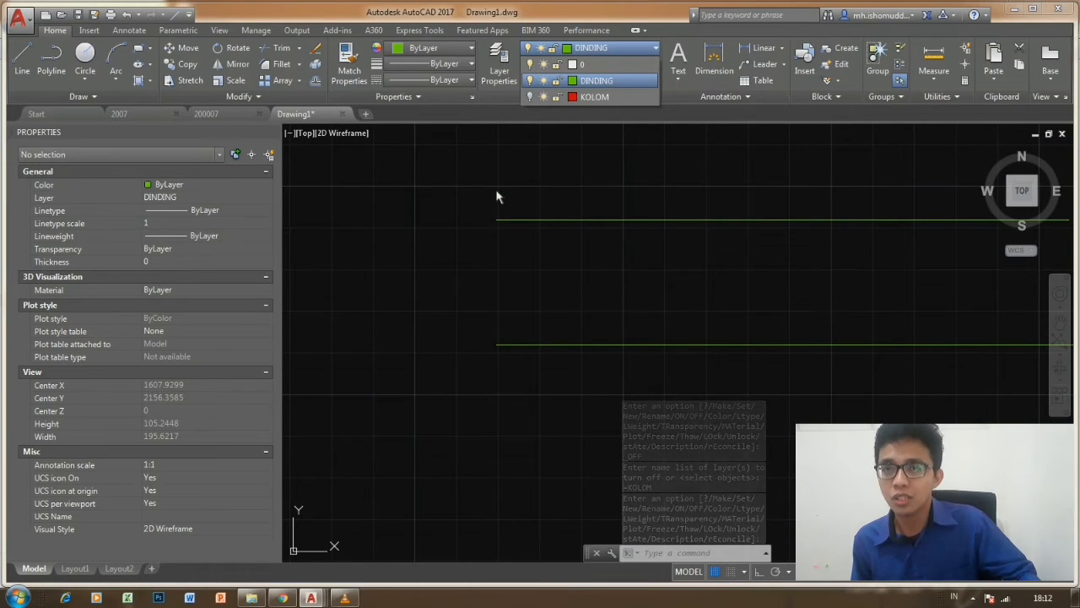
pyautogui.click(530, 96)
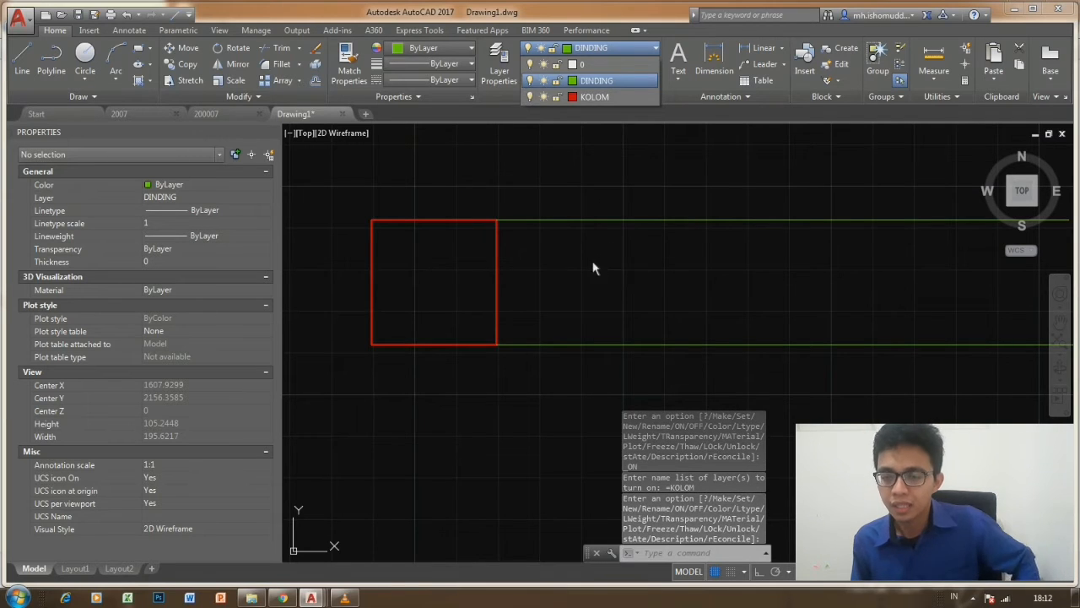
# Draw a rectangle about 24 by 26 on the DINDING layer, just above the upper wall line near the column.
pyautogui.scroll(-4, 504, 253)
pyautogui.moveTo(504, 253); pyautogui.dragTo(511, 291, button='middle')
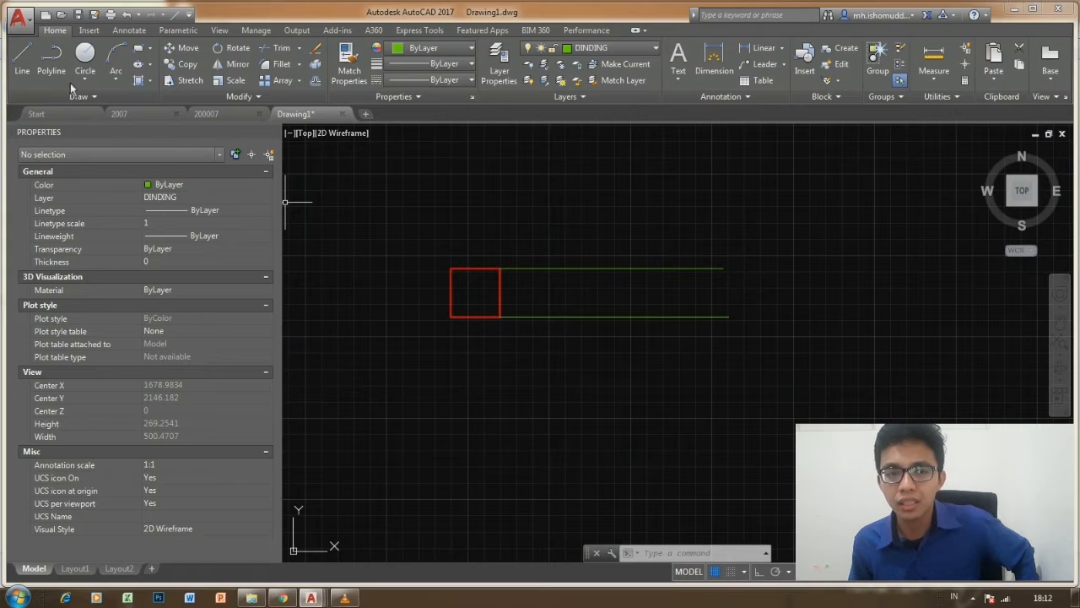
pyautogui.click(139, 48)
pyautogui.scroll(2, 518, 230)
pyautogui.click(496, 264)
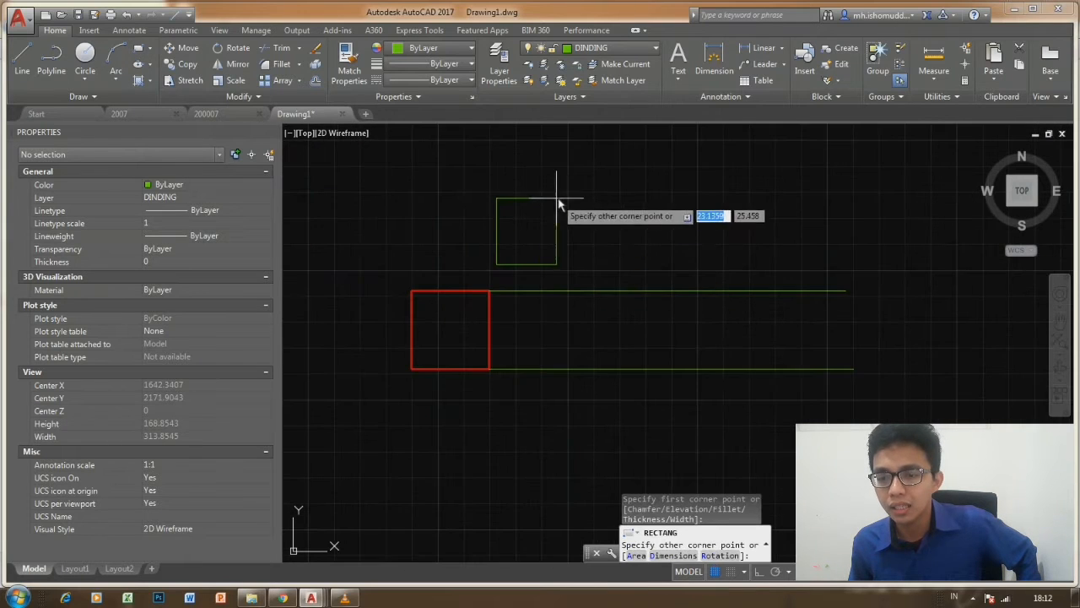
pyautogui.click(558, 198)
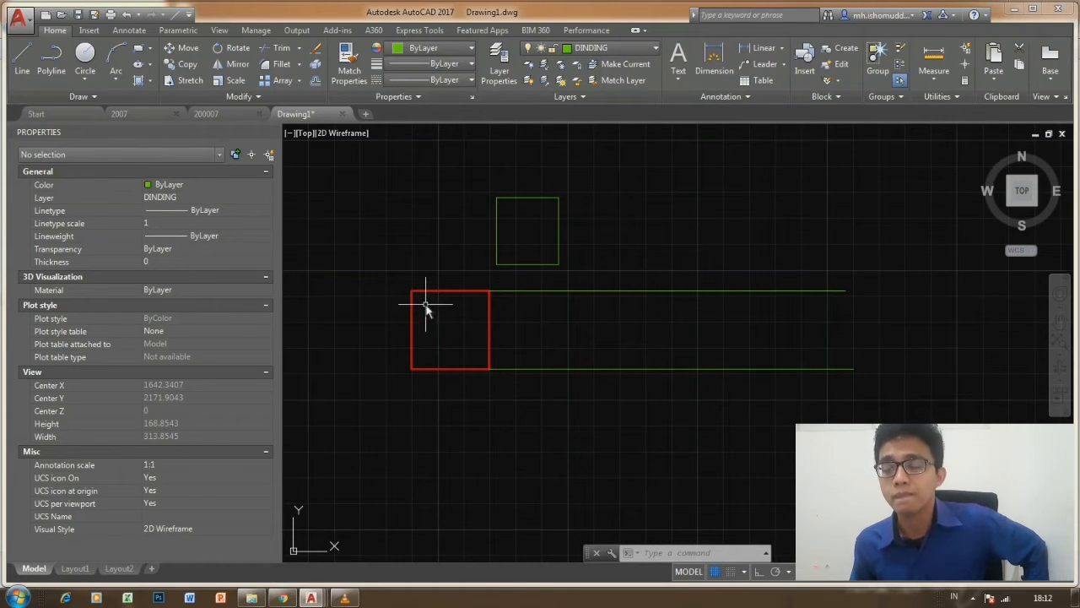
# Move the new green rectangle to the KOLOM layer using Match Layer with the column square as the destination object.
pyautogui.click(618, 238)
pyautogui.click(521, 195)
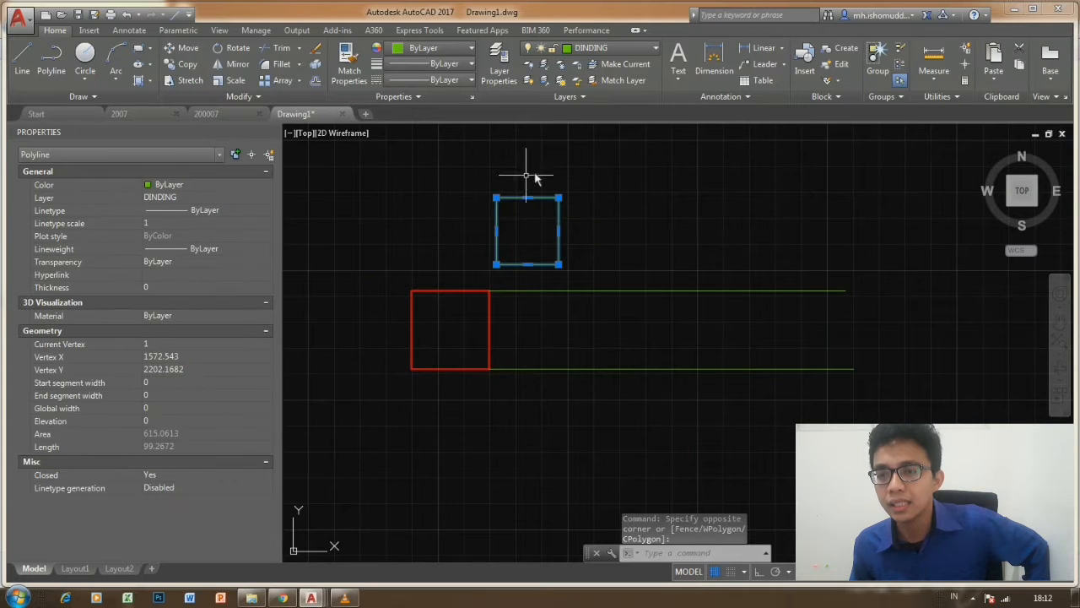
pyautogui.click(616, 82)
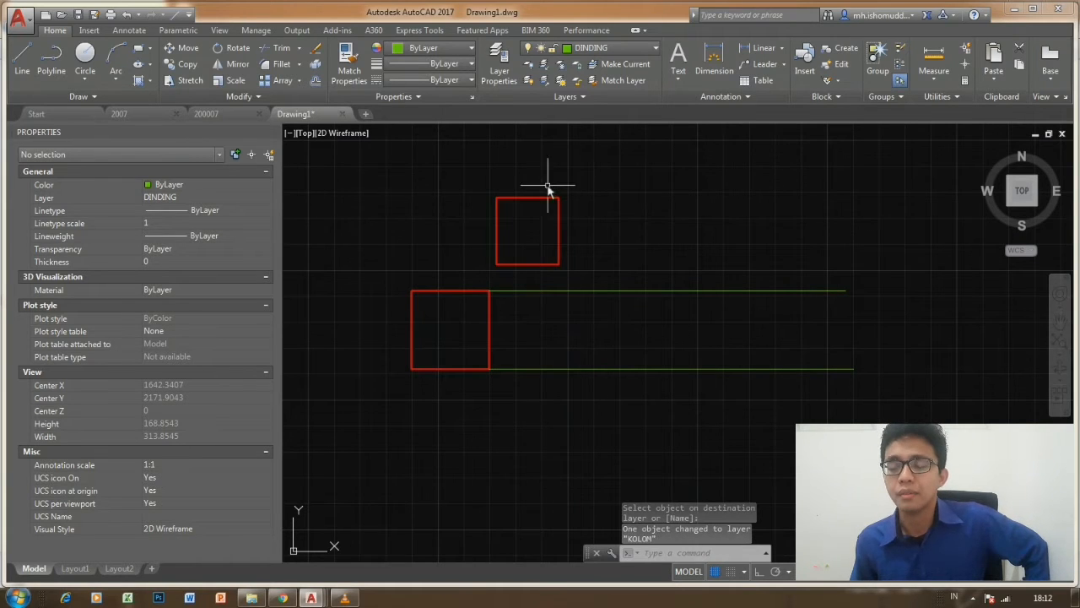
pyautogui.click(138, 48)
pyautogui.moveTo(555, 164); pyautogui.dragTo(522, 189, button='middle')
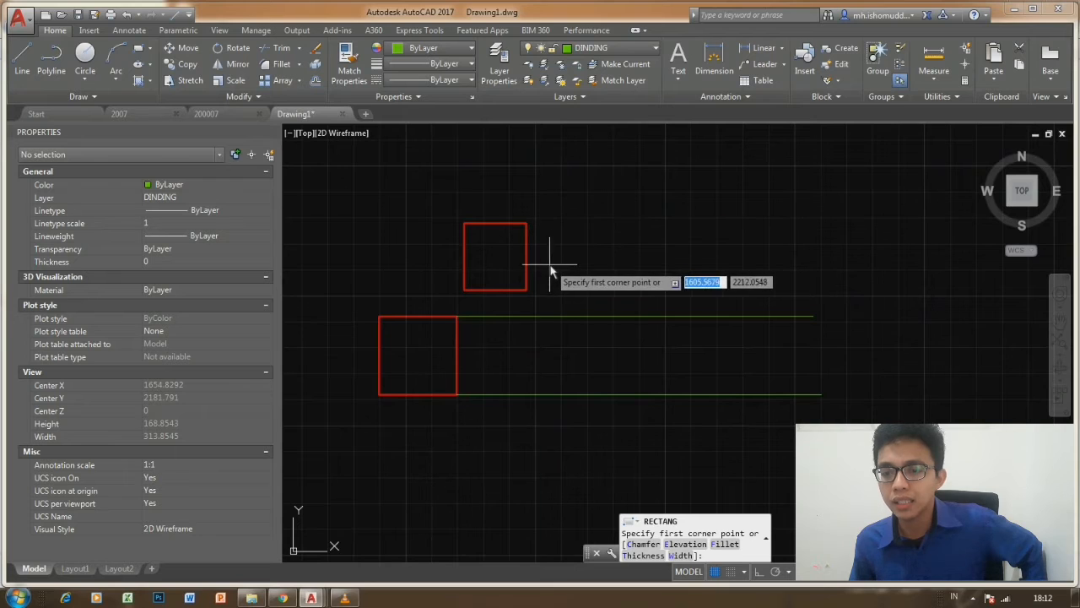
pyautogui.click(550, 270)
pyautogui.press('Escape')
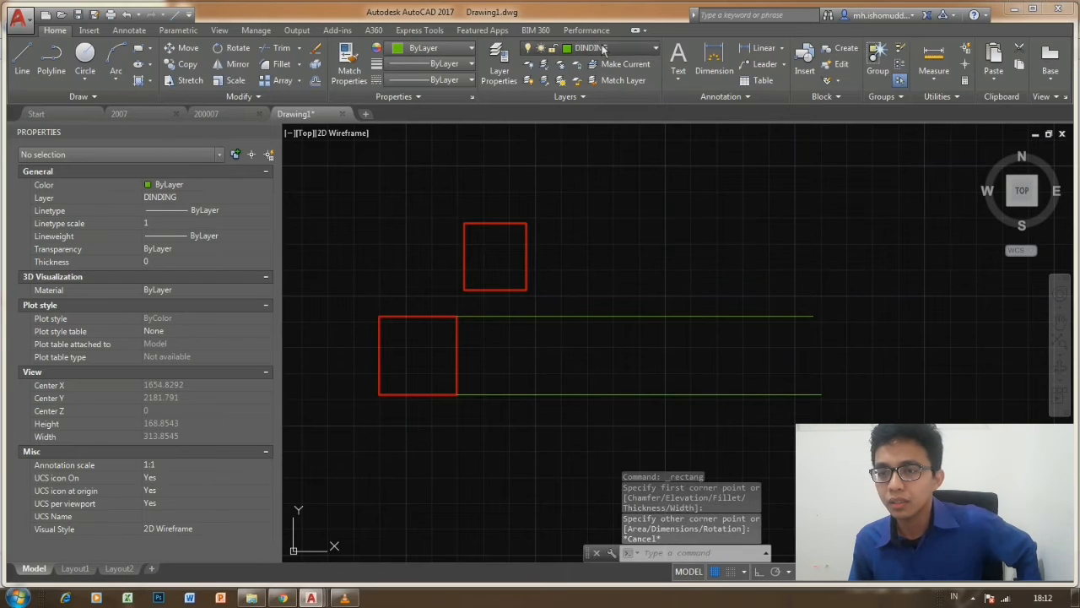
# Make KOLOM the current layer and draw a rectangle about 29 by 29 above the wall lines, right of the small rectangle.
pyautogui.click(602, 49)
pyautogui.click(595, 97)
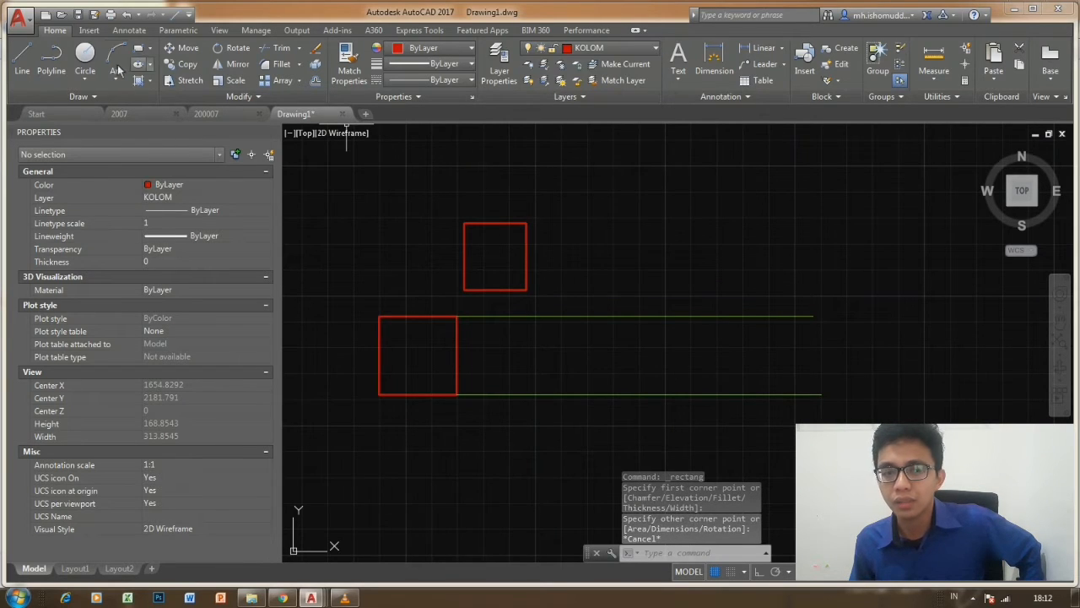
pyautogui.click(138, 48)
pyautogui.click(606, 299)
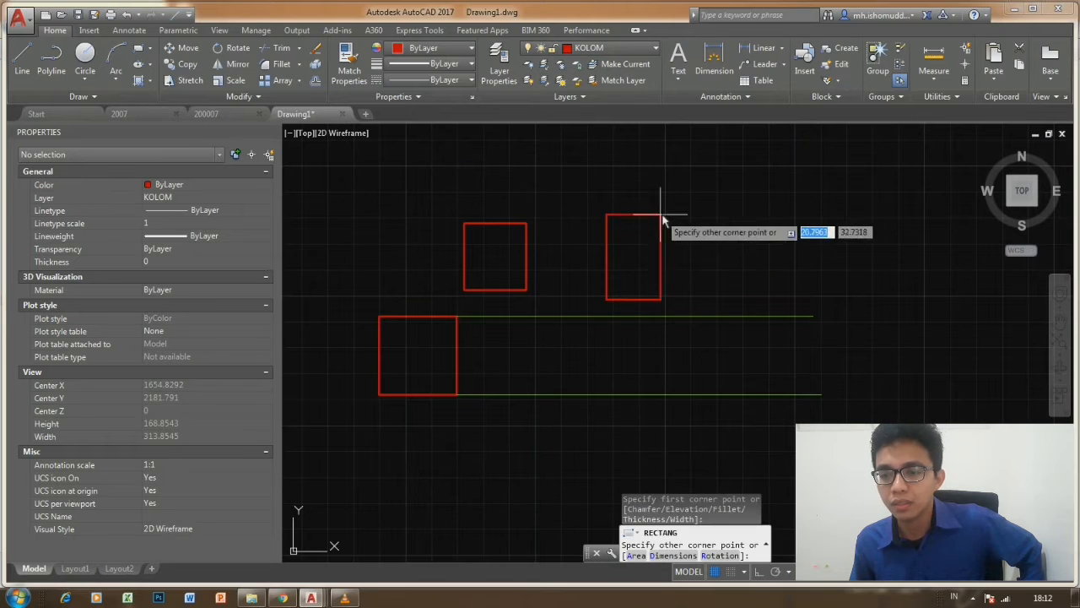
pyautogui.click(684, 223)
pyautogui.moveTo(590, 234)
pyautogui.mouseDown(button='middle')
pyautogui.moveTo(520, 217)
pyautogui.moveTo(548, 234)
pyautogui.mouseUp(button='middle')
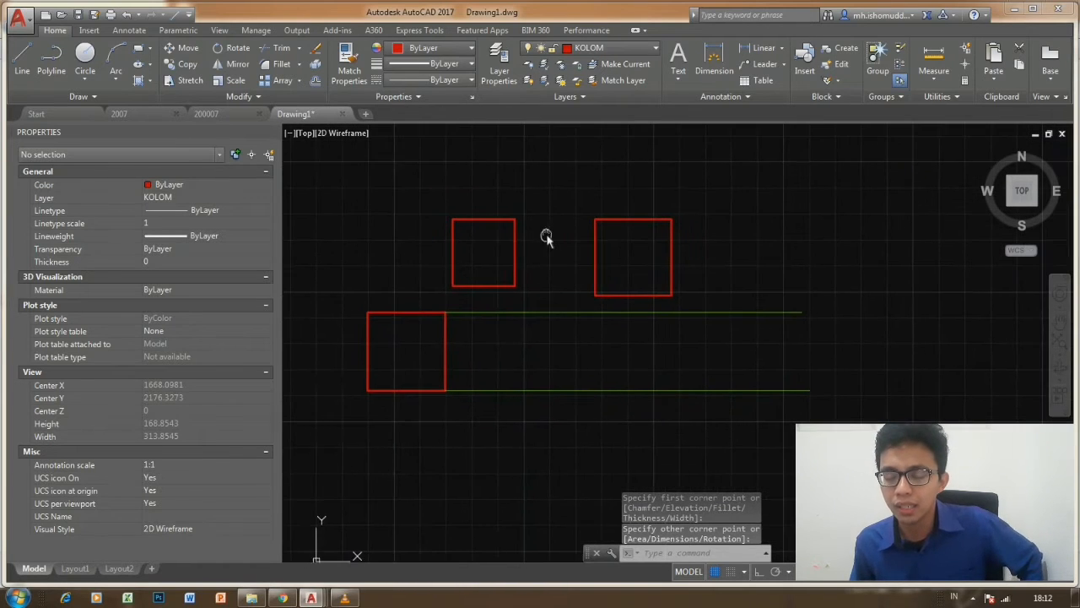
# Override the rightmost rectangle's color with purple 147,39,143 and its lineweight with 0.50 mm.
pyautogui.click(595, 247)
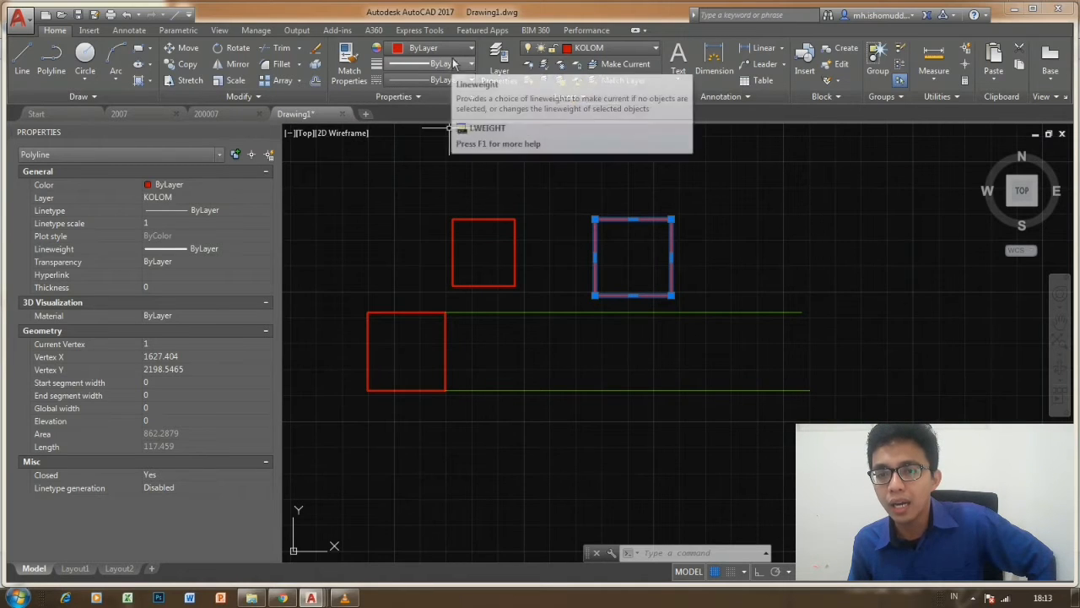
pyautogui.click(451, 51)
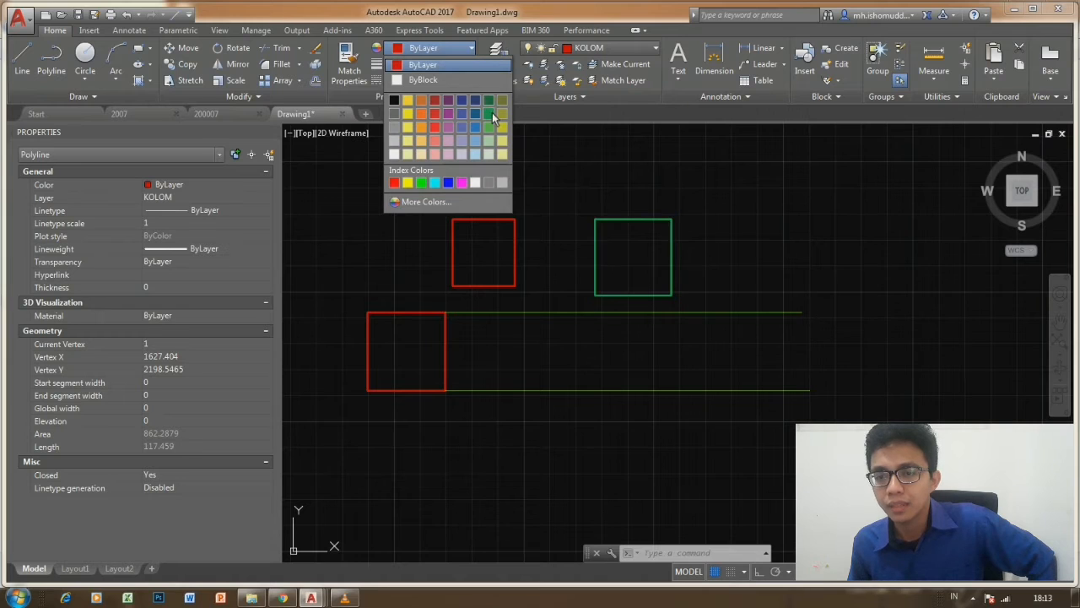
pyautogui.click(446, 114)
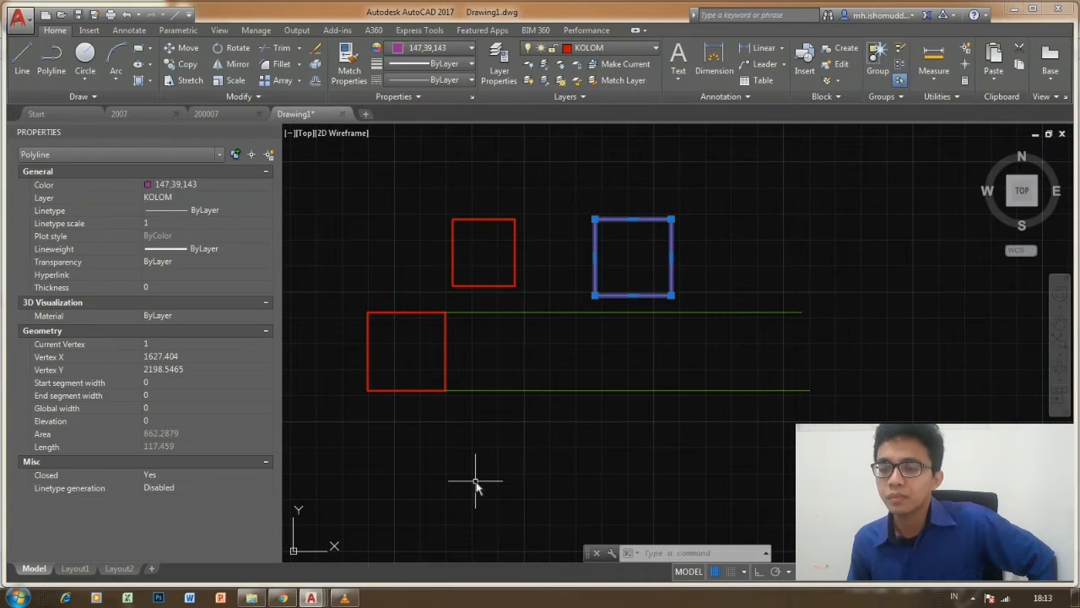
pyautogui.click(441, 65)
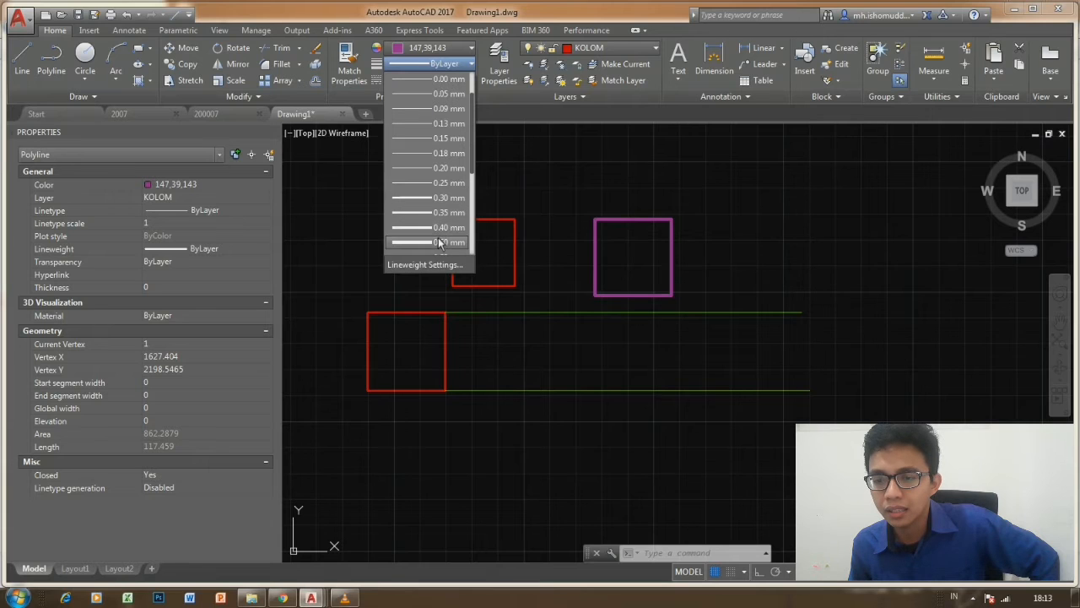
pyautogui.click(438, 243)
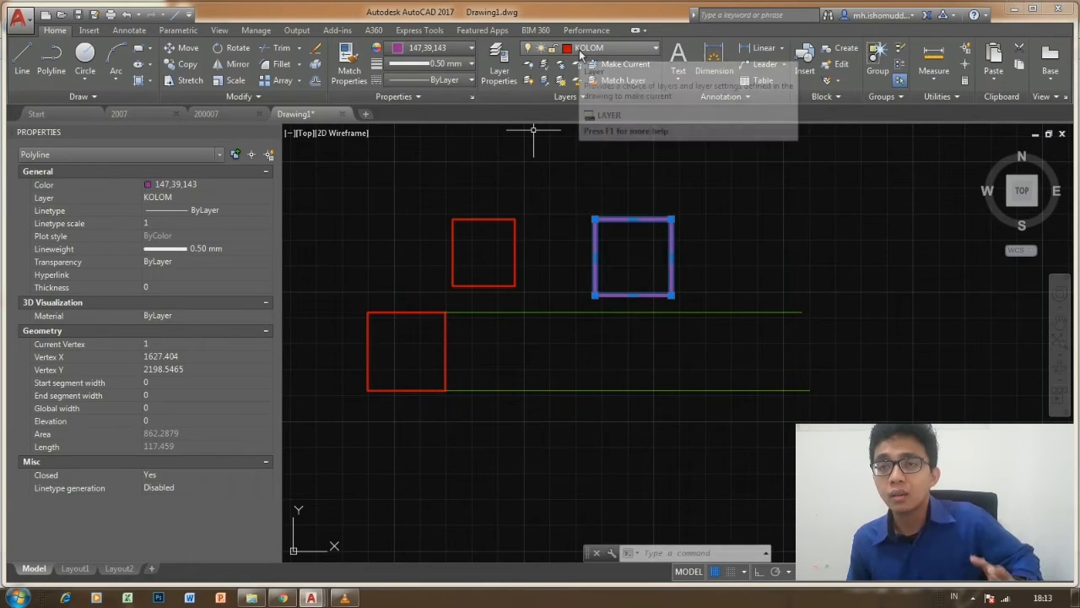
# Select the two red column rectangles along with the purple one to compare their properties, and clear the selection.
pyautogui.click(515, 292)
pyautogui.click(452, 249)
pyautogui.click(422, 355)
pyautogui.click(352, 266)
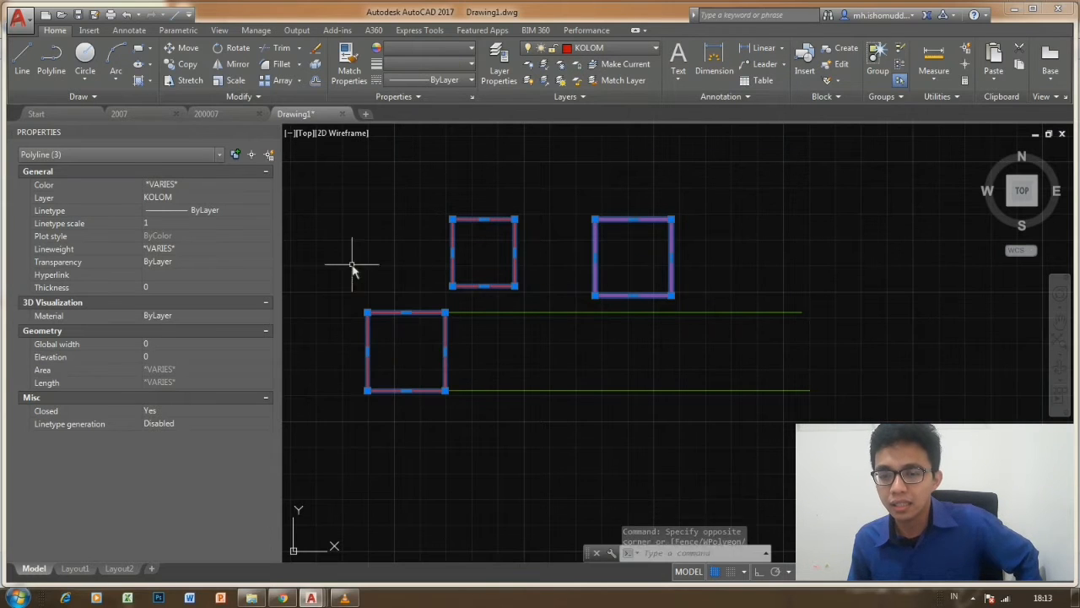
pyautogui.press('Escape')
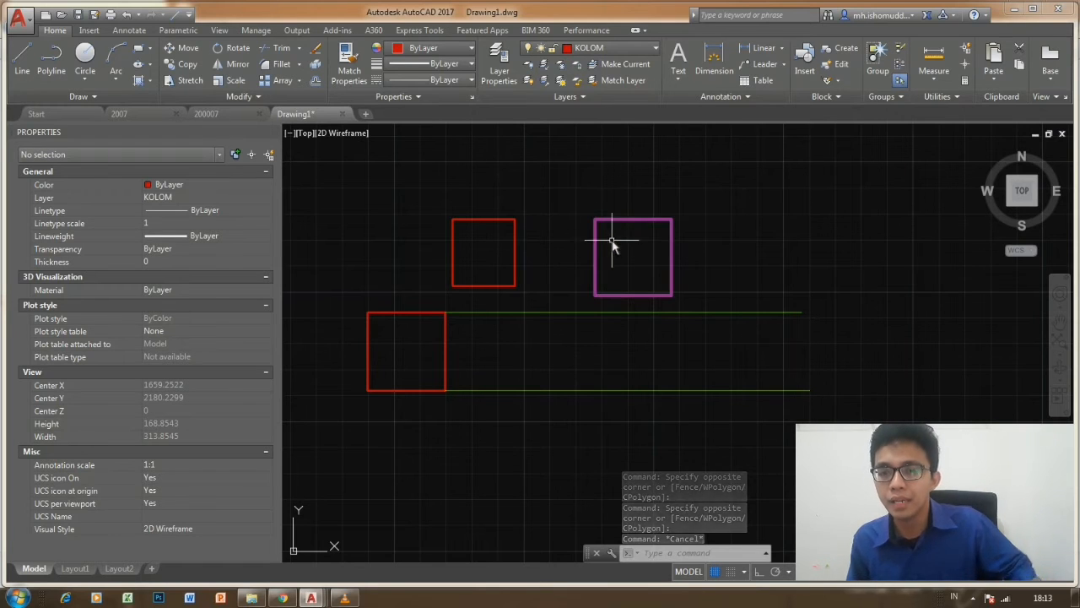
# Set the purple rectangle's linetype to HIDDENX2.
pyautogui.click(616, 241)
pyautogui.click(519, 180)
pyautogui.click(426, 80)
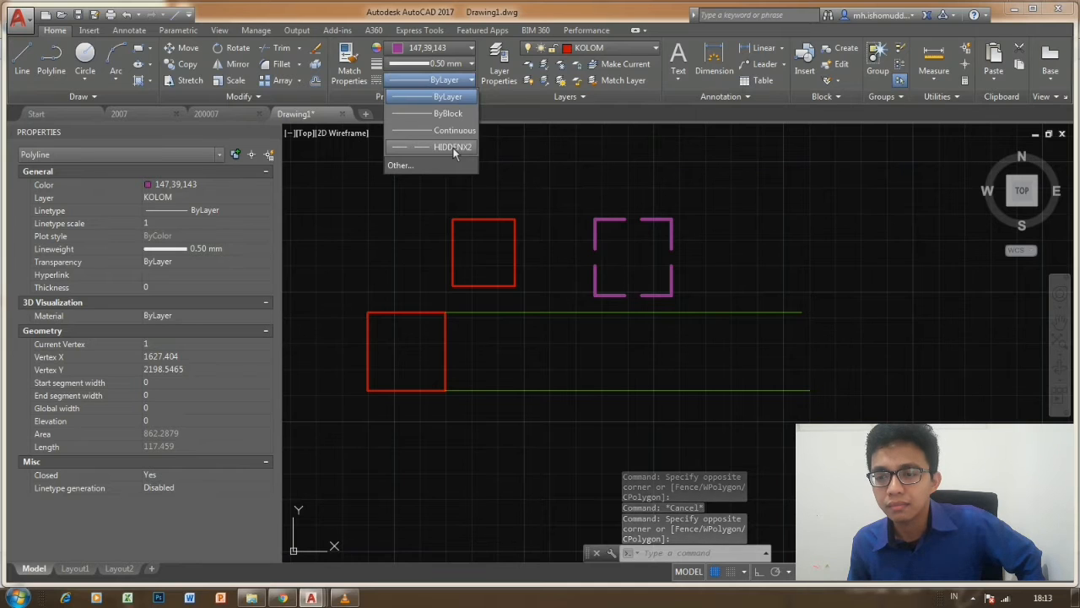
pyautogui.click(453, 148)
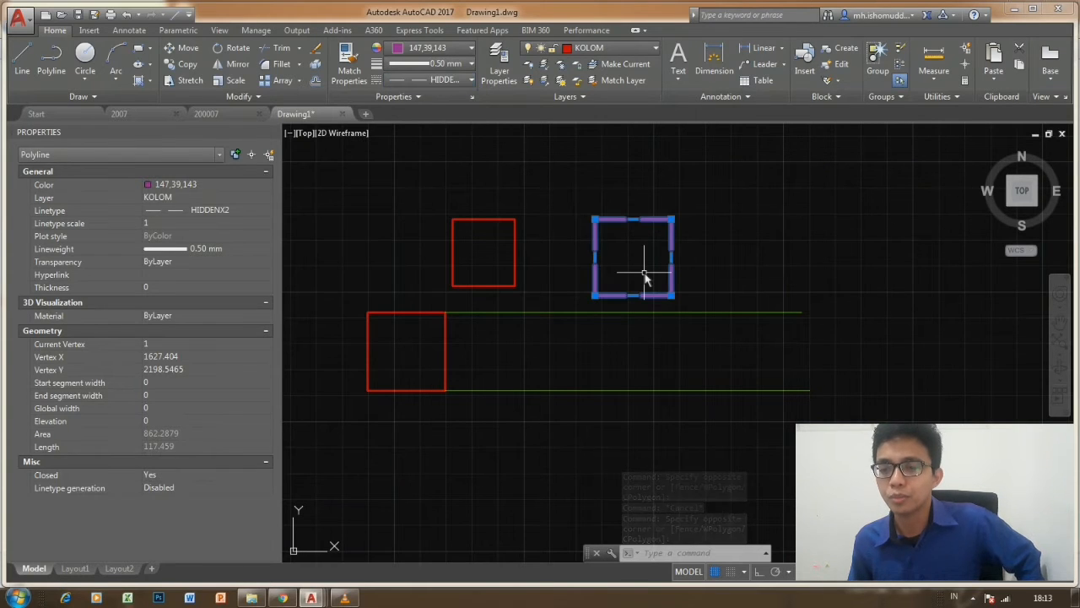
pyautogui.press('Escape')
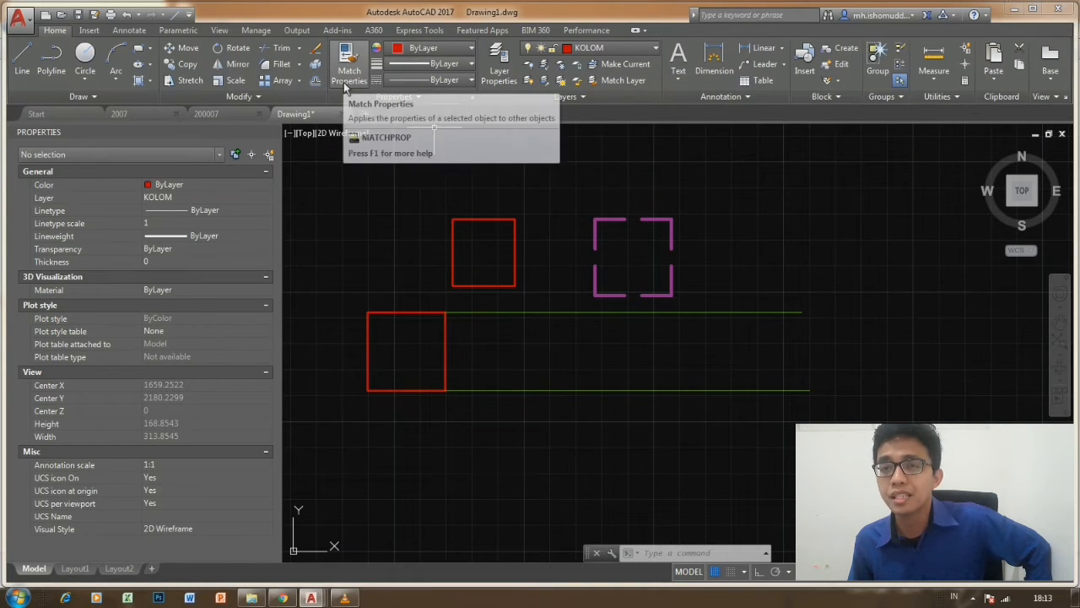
# Apply the upper wall line's properties to the dashed purple rectangle with Match Properties.
pyautogui.click(547, 326)
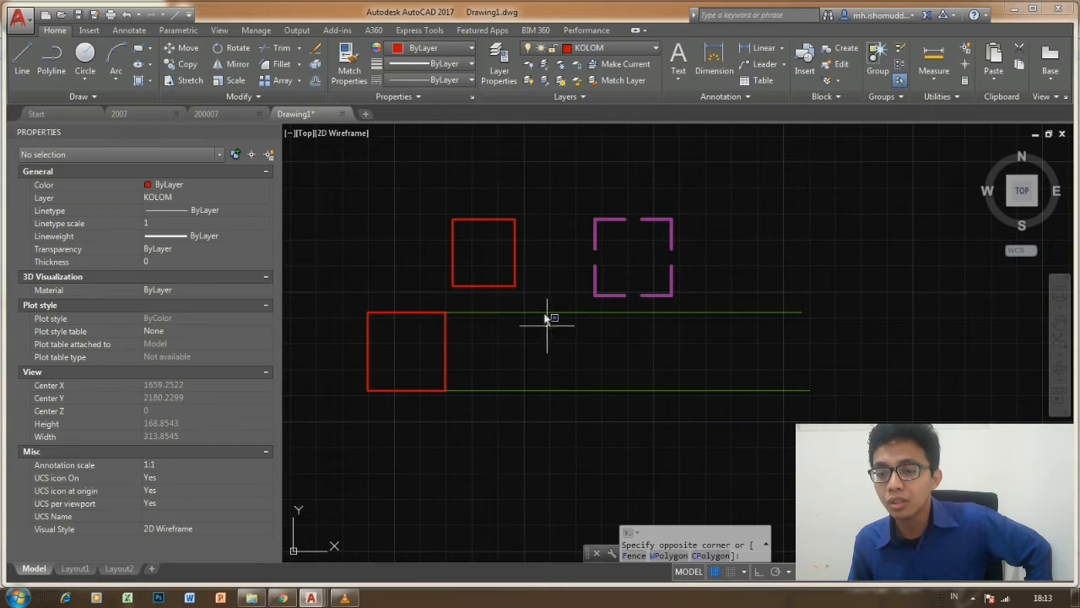
pyautogui.click(536, 301)
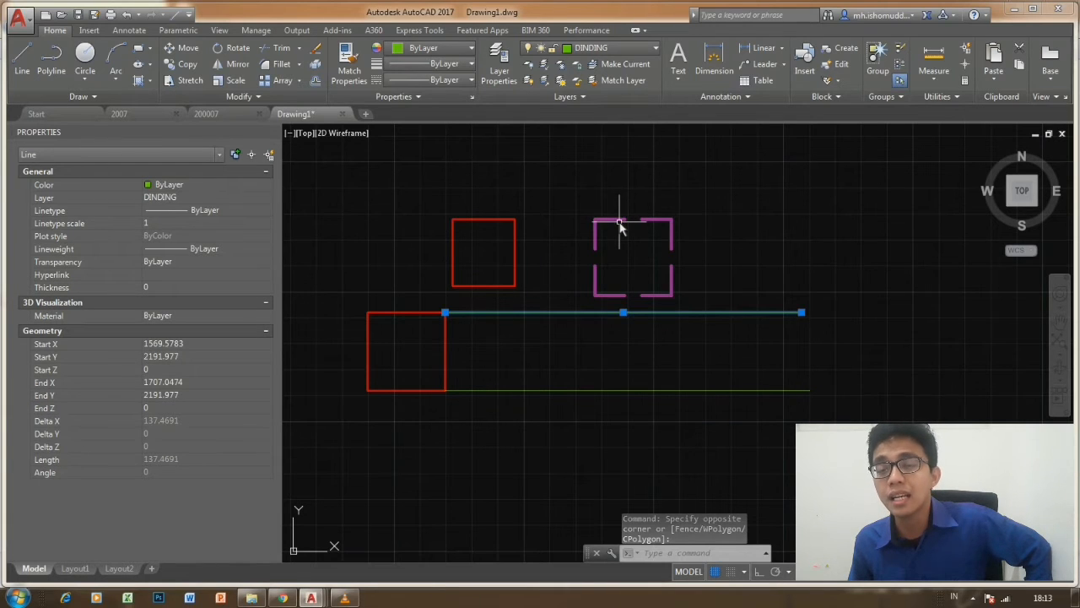
pyautogui.click(354, 77)
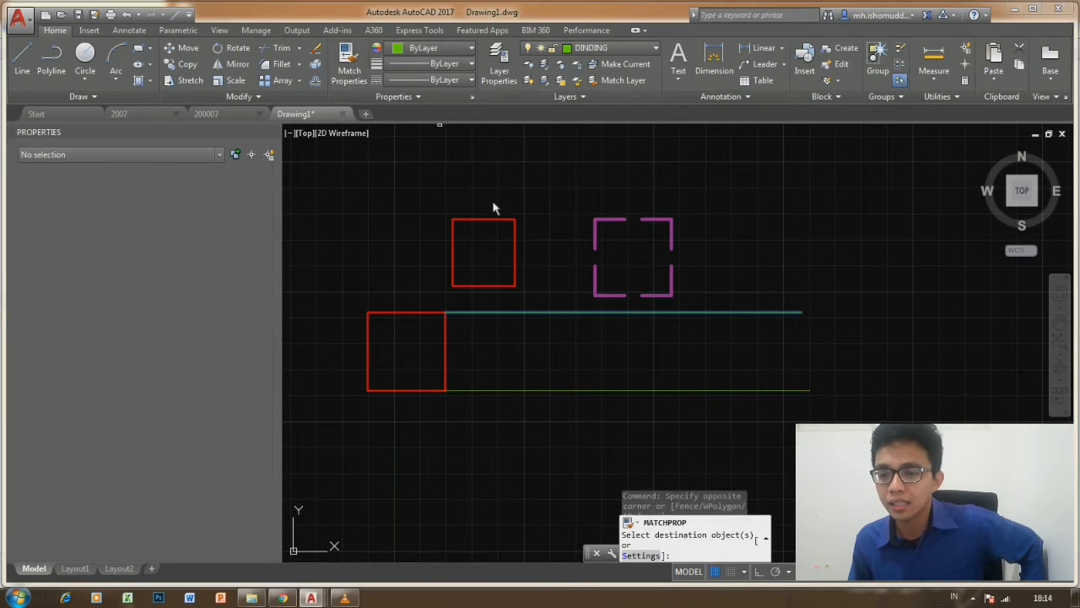
pyautogui.click(596, 290)
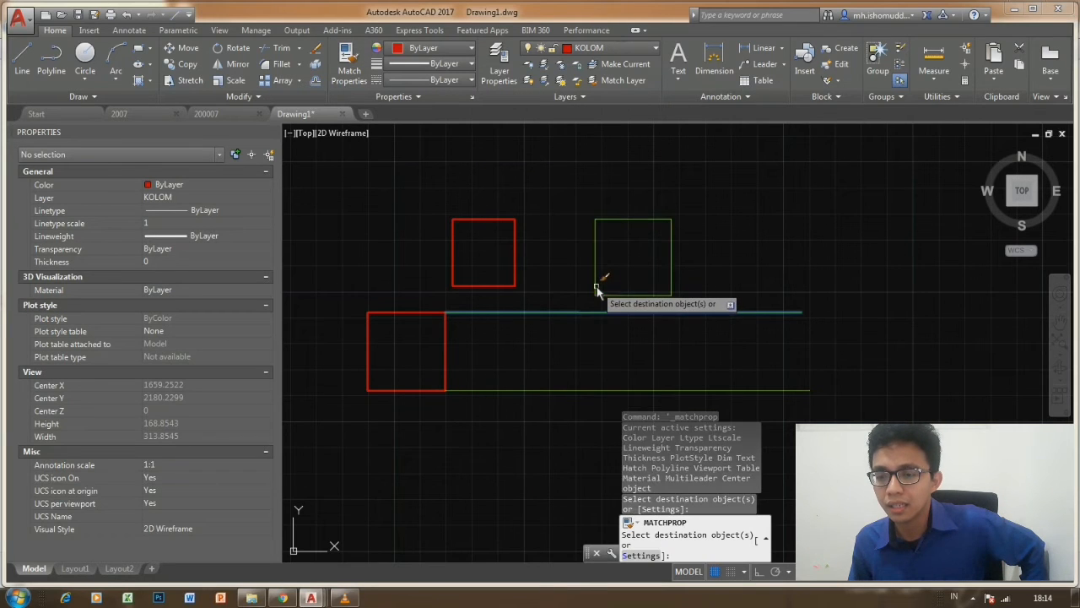
pyautogui.press('Escape')
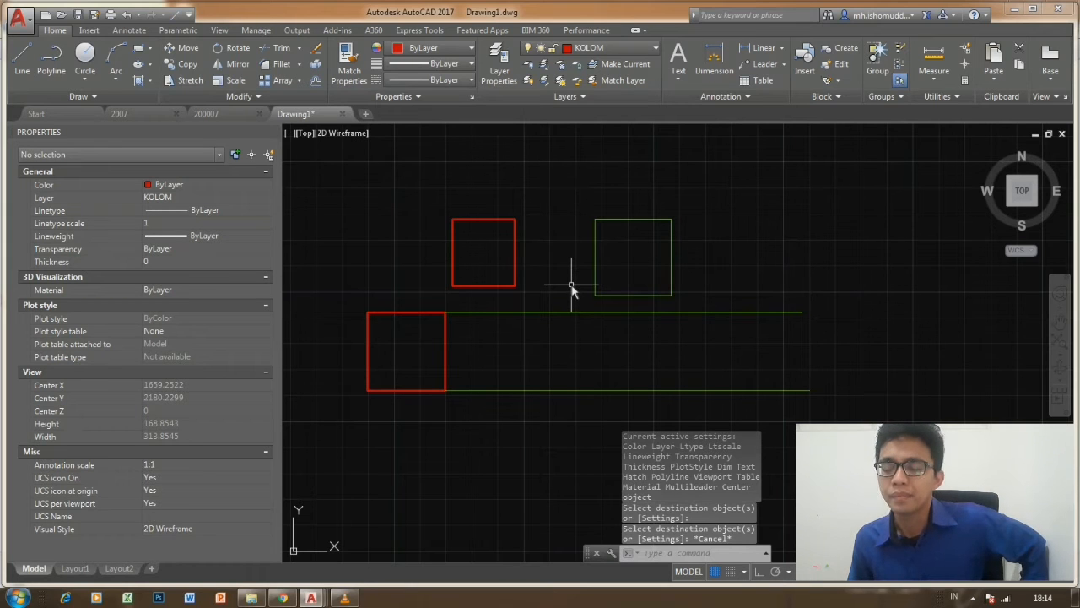
pyautogui.moveTo(492, 212); pyautogui.dragTo(468, 231, button='middle')
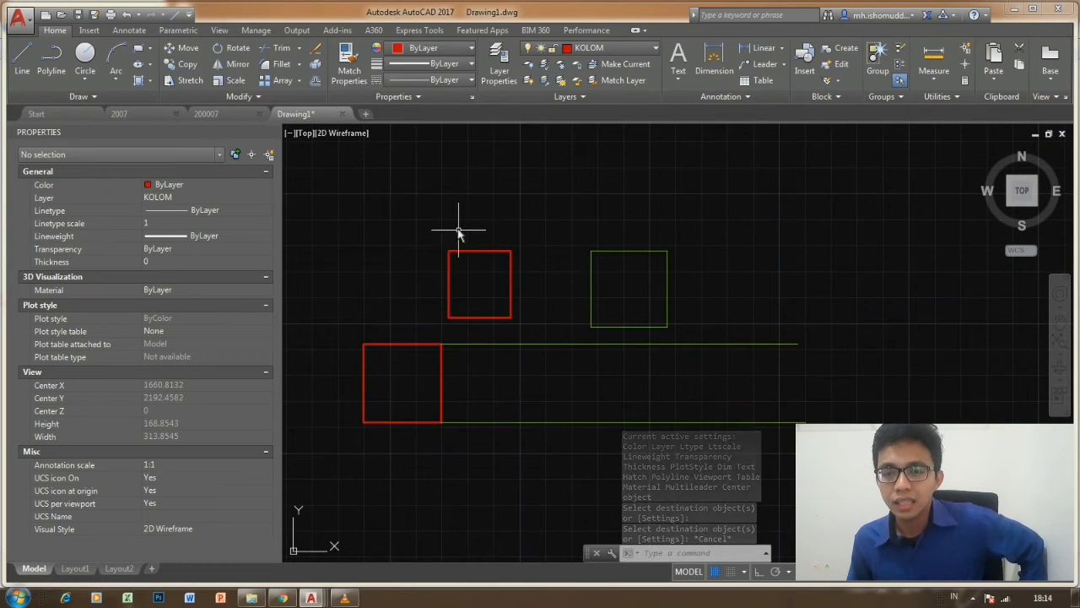
pyautogui.scroll(-2, 454, 229)
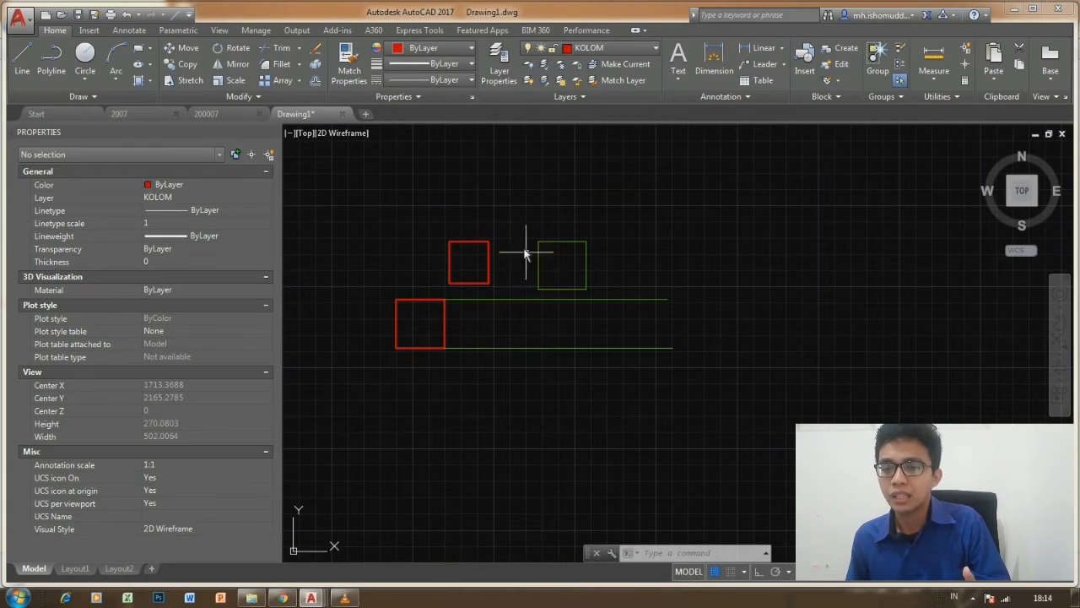
# Set the linetype of the green rectangle above the wall lines to HIDDENX2.
pyautogui.click(456, 79)
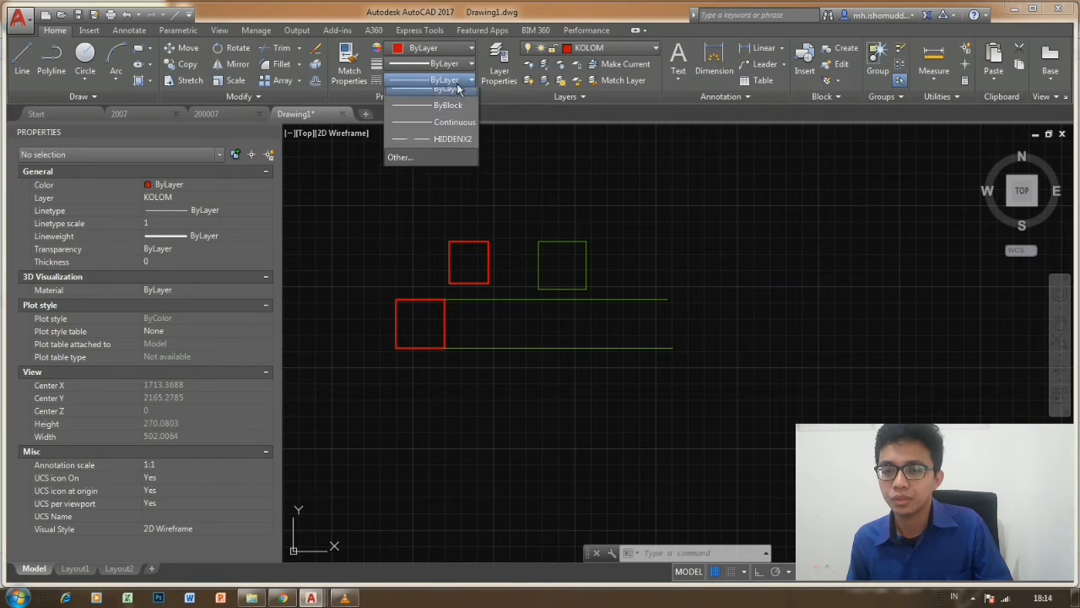
pyautogui.press('Escape')
pyautogui.press('Escape')
pyautogui.click(558, 254)
pyautogui.click(537, 227)
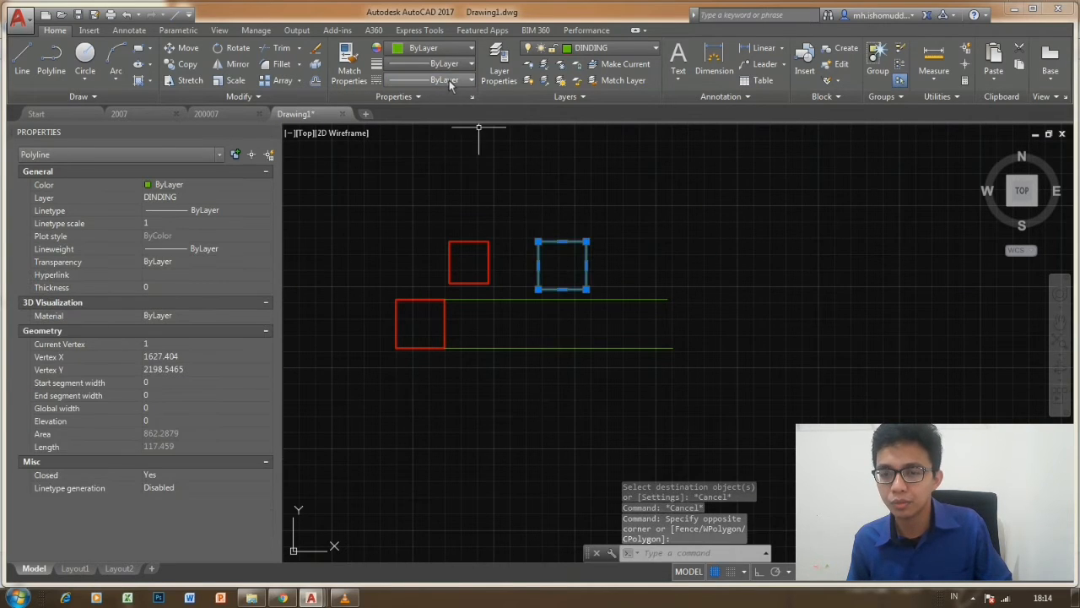
pyautogui.click(450, 82)
pyautogui.click(452, 146)
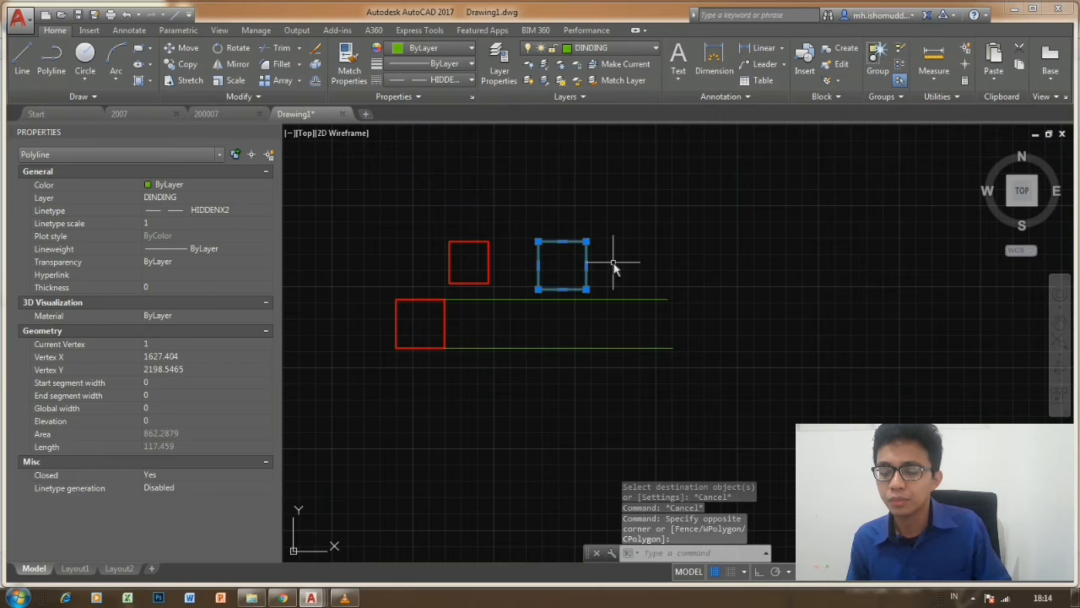
pyautogui.press('Escape')
pyautogui.scroll(3, 588, 257)
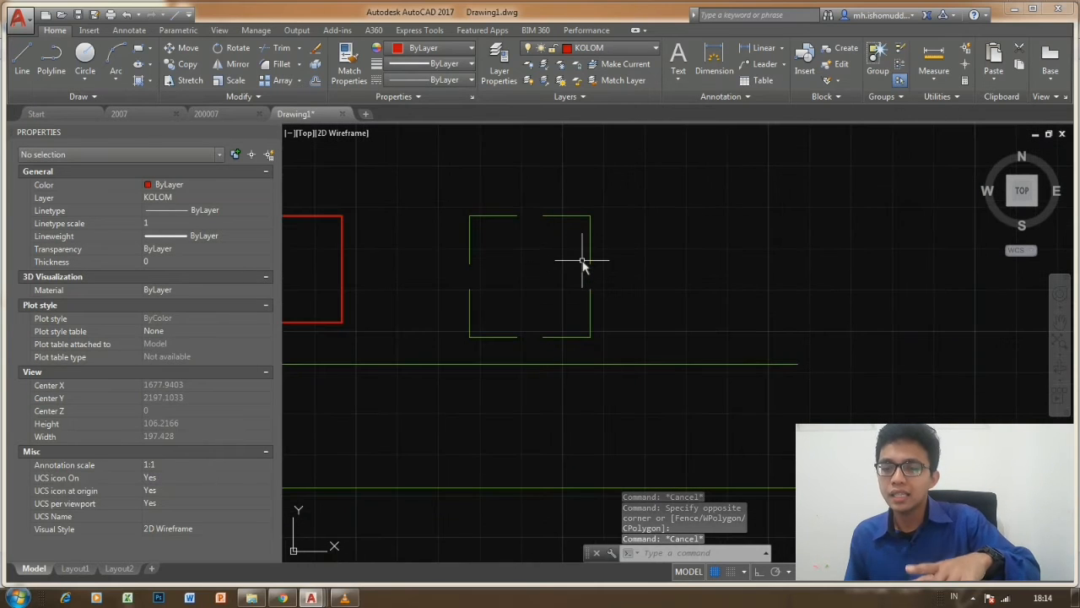
pyautogui.moveTo(599, 271); pyautogui.dragTo(617, 279, button='middle')
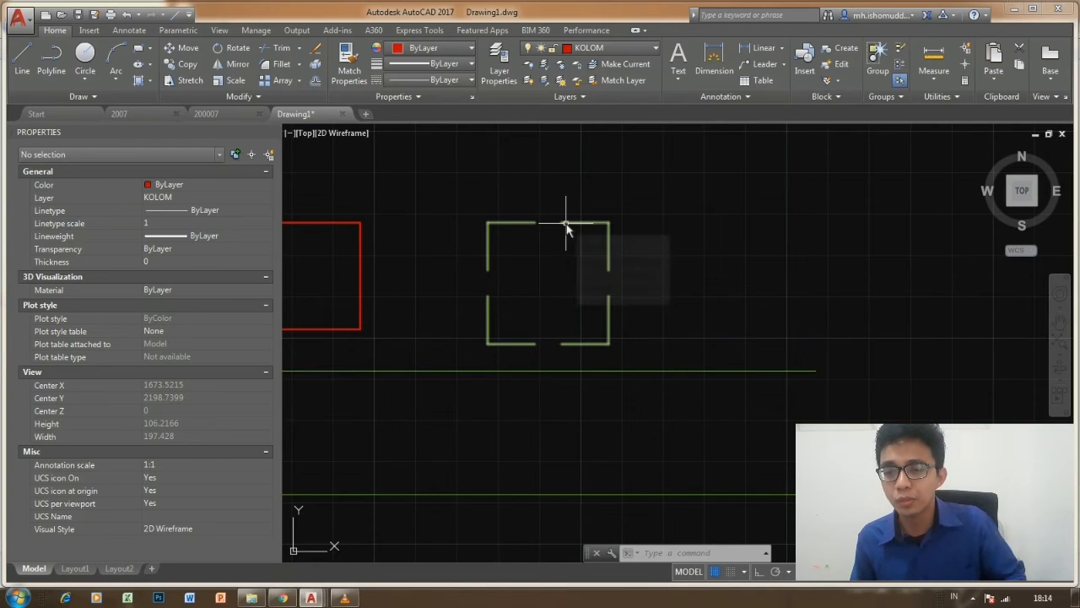
# Select the dashed green rectangle, close the Properties palette and reopen it for that rectangle.
pyautogui.moveTo(566, 227)
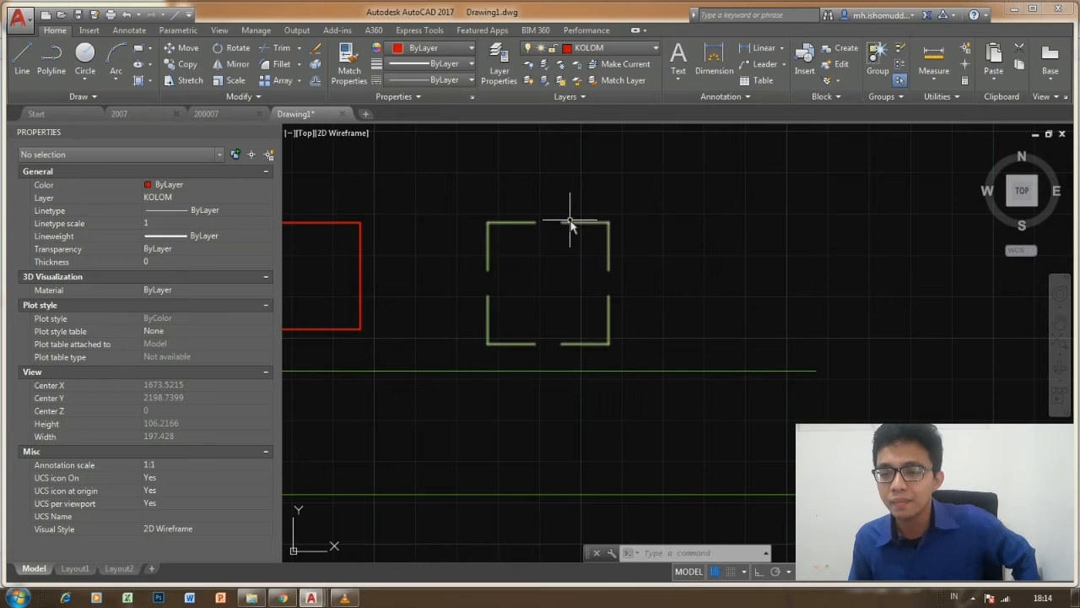
pyautogui.click(571, 224)
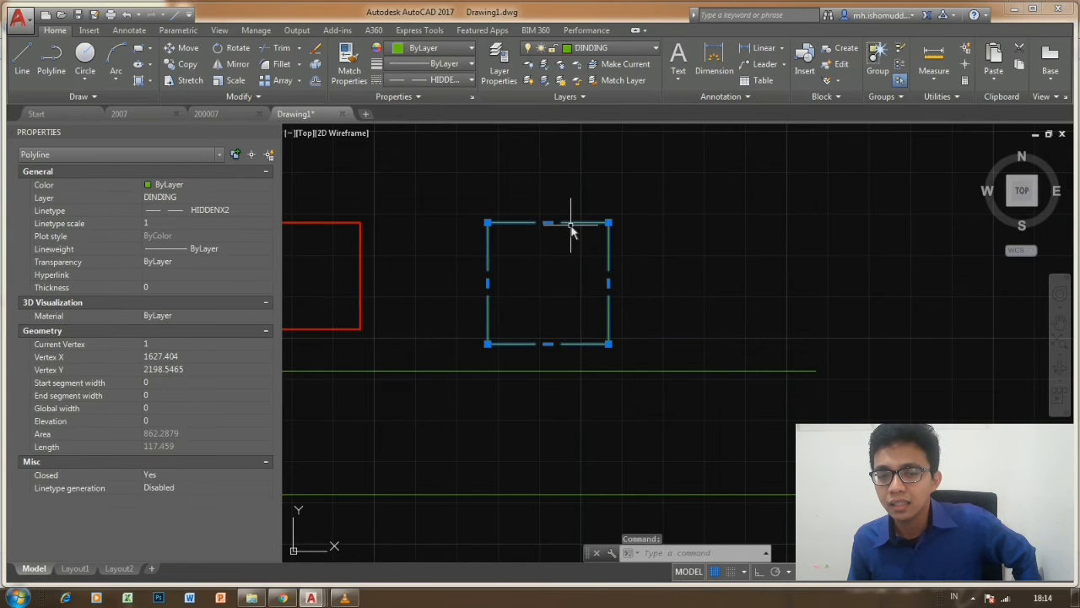
pyautogui.click(272, 133)
pyautogui.scroll(-2, 526, 306)
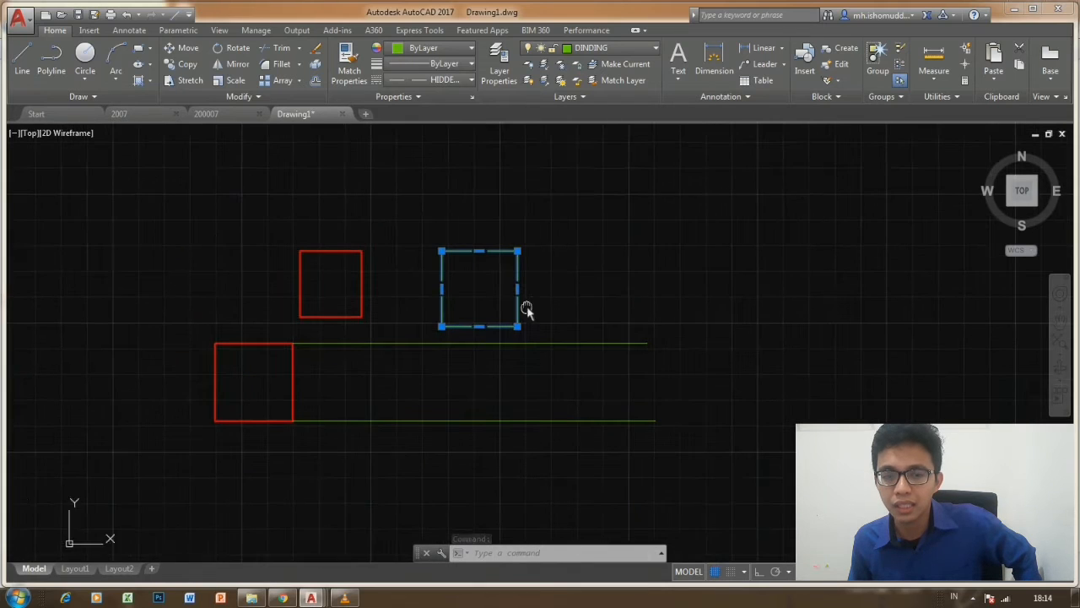
pyautogui.rightClick(465, 236)
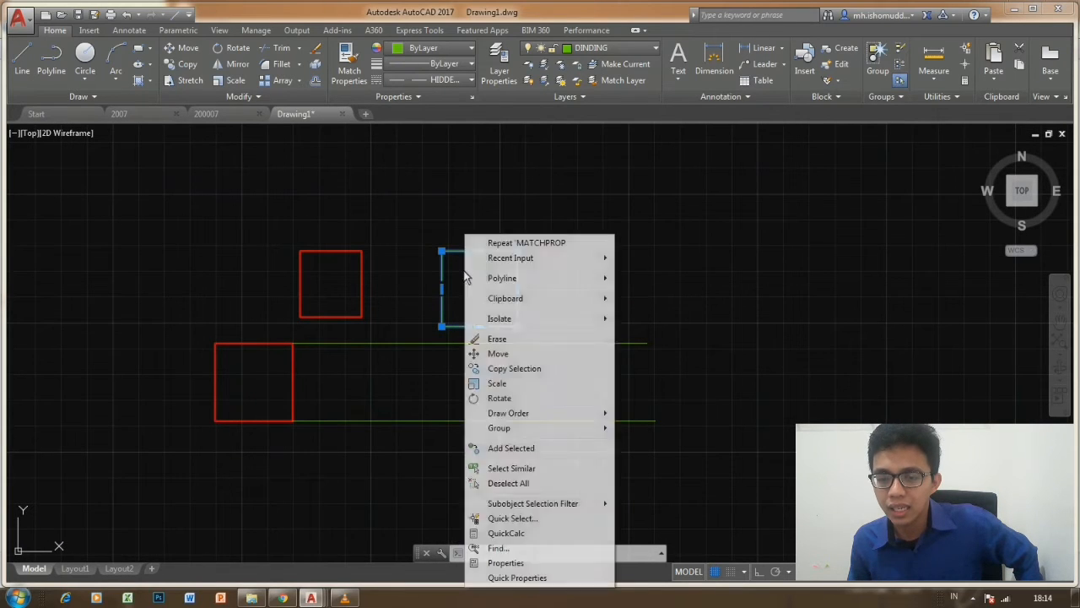
pyautogui.click(505, 562)
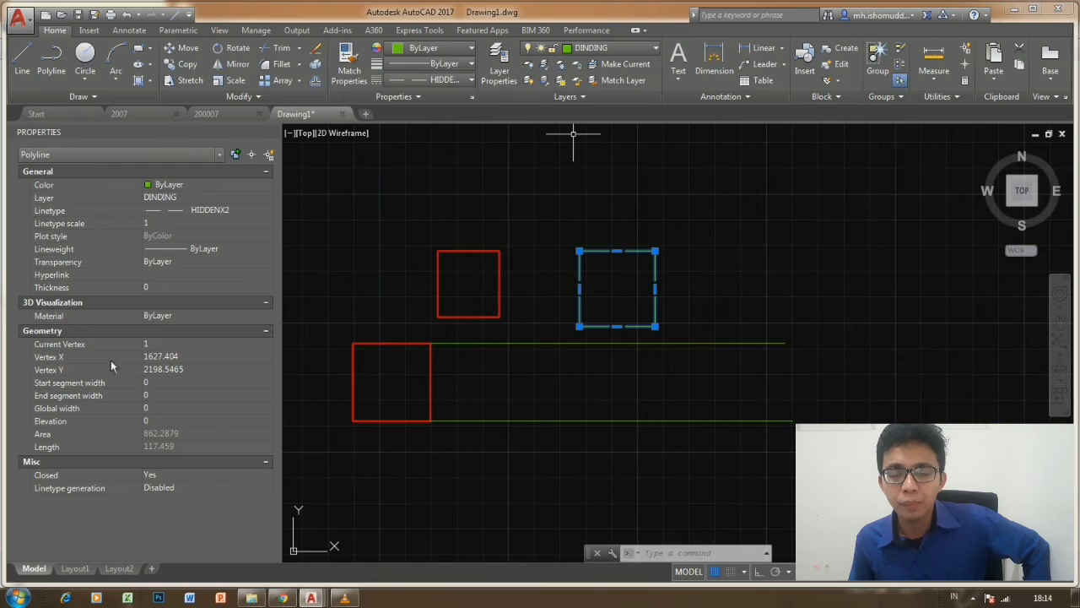
# Check the available layers for the dashed rectangle, keeping DINDING, and look at its linetype property.
pyautogui.click(181, 200)
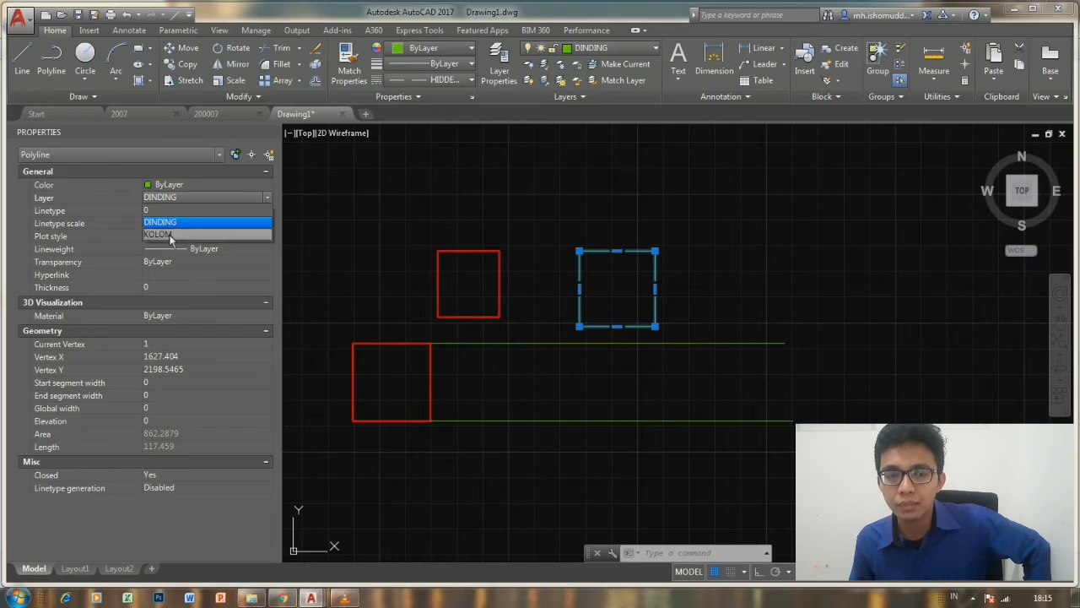
pyautogui.click(194, 221)
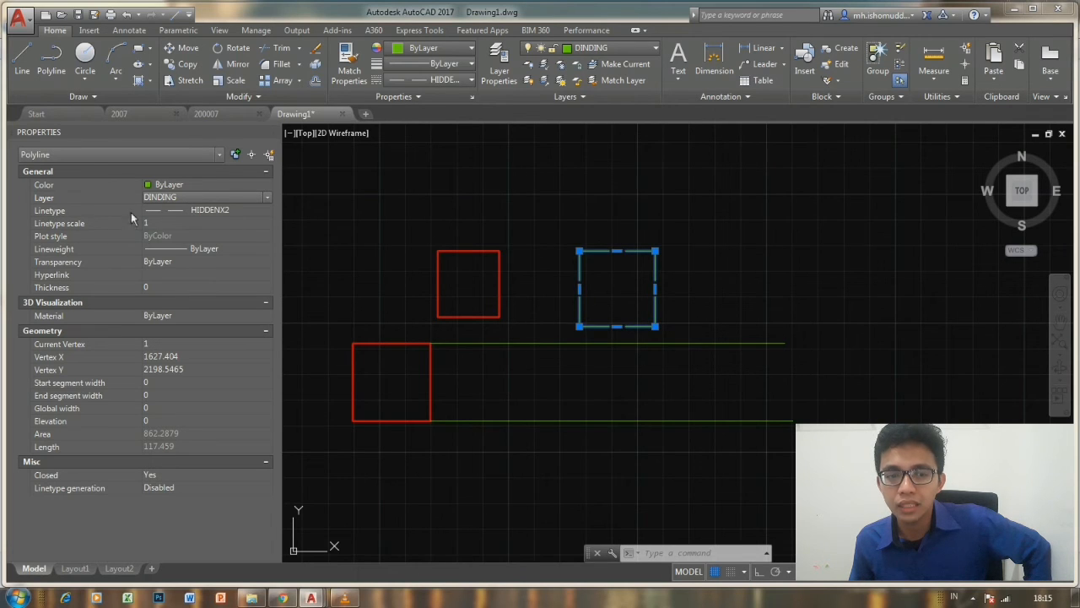
pyautogui.click(229, 209)
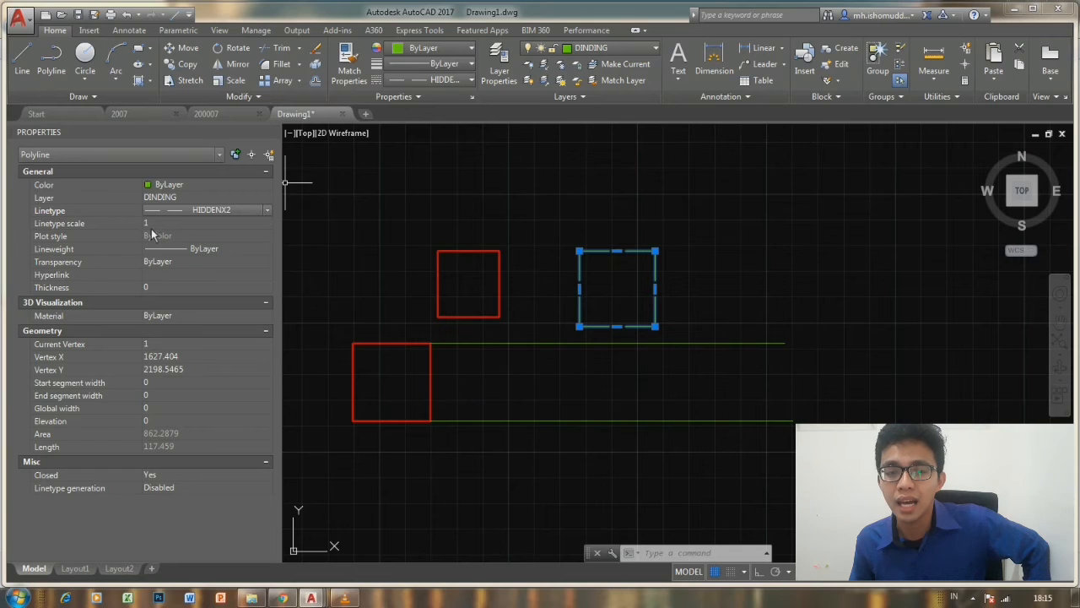
# Set the dashed rectangle's linetype scale to 0.5 and clear the selection.
pyautogui.scroll(2, 571, 267)
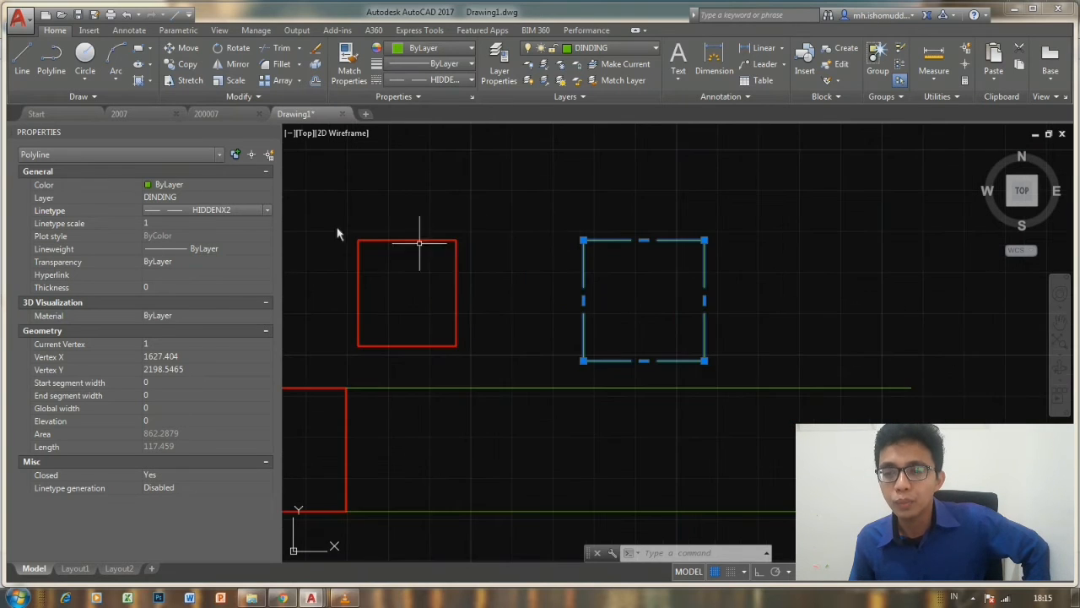
pyautogui.click(147, 223)
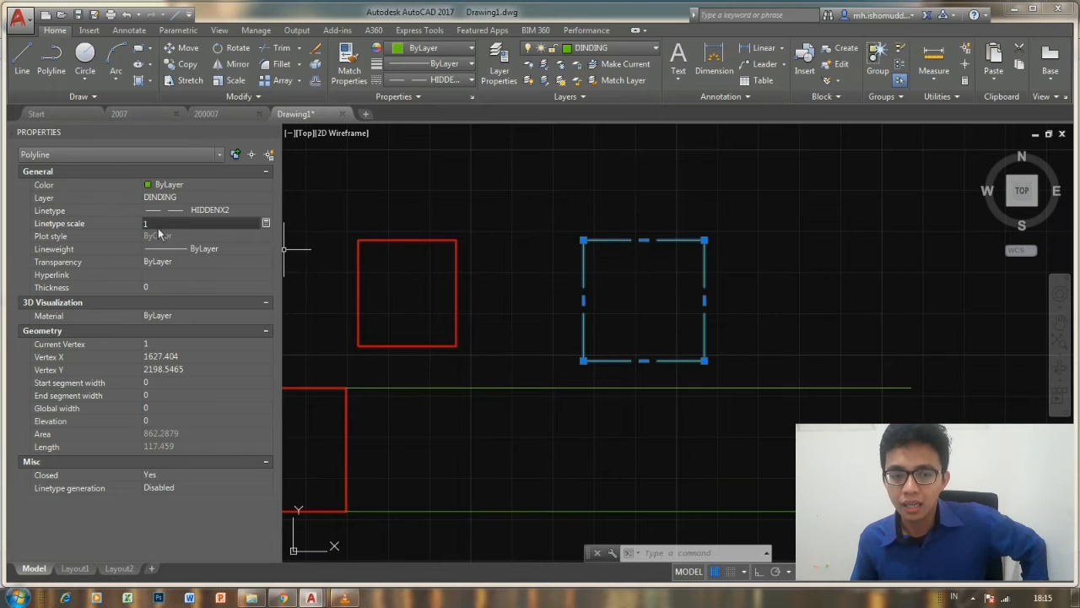
pyautogui.write('0')
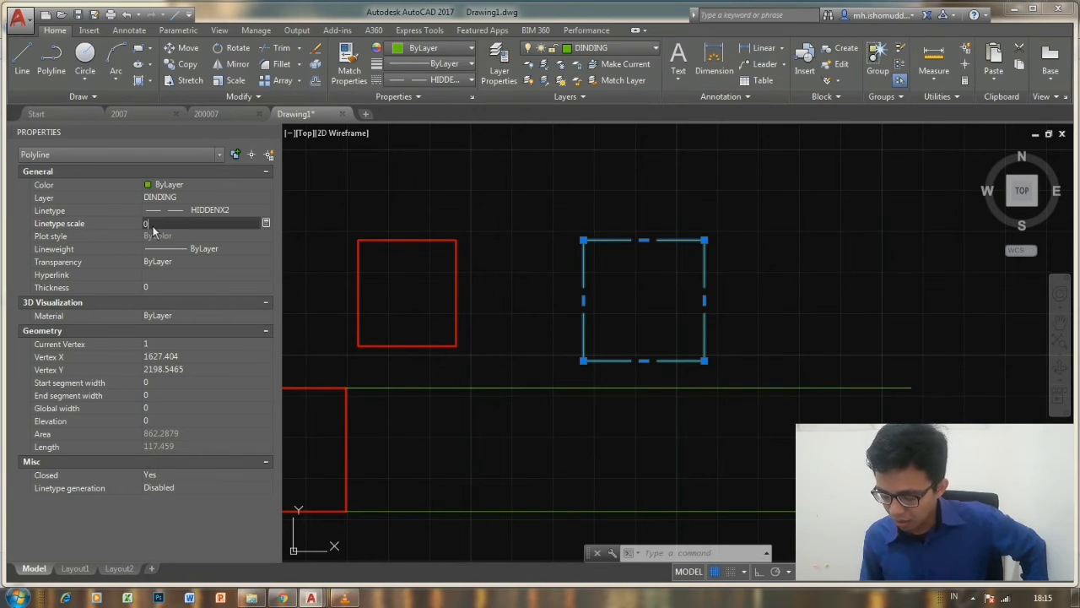
pyautogui.write('.5')
pyautogui.press('Return')
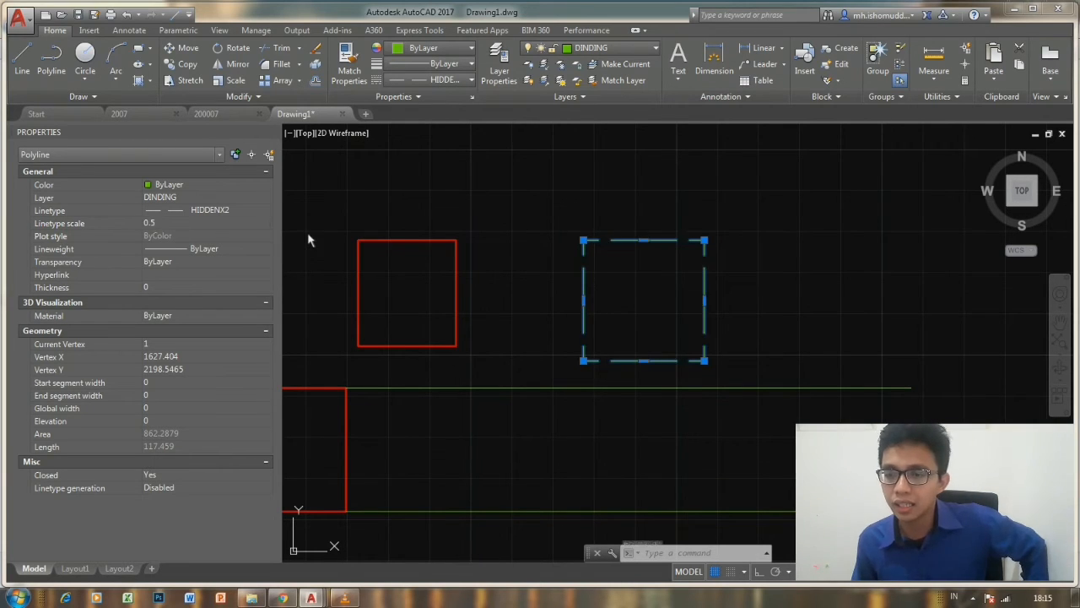
pyautogui.press('Escape')
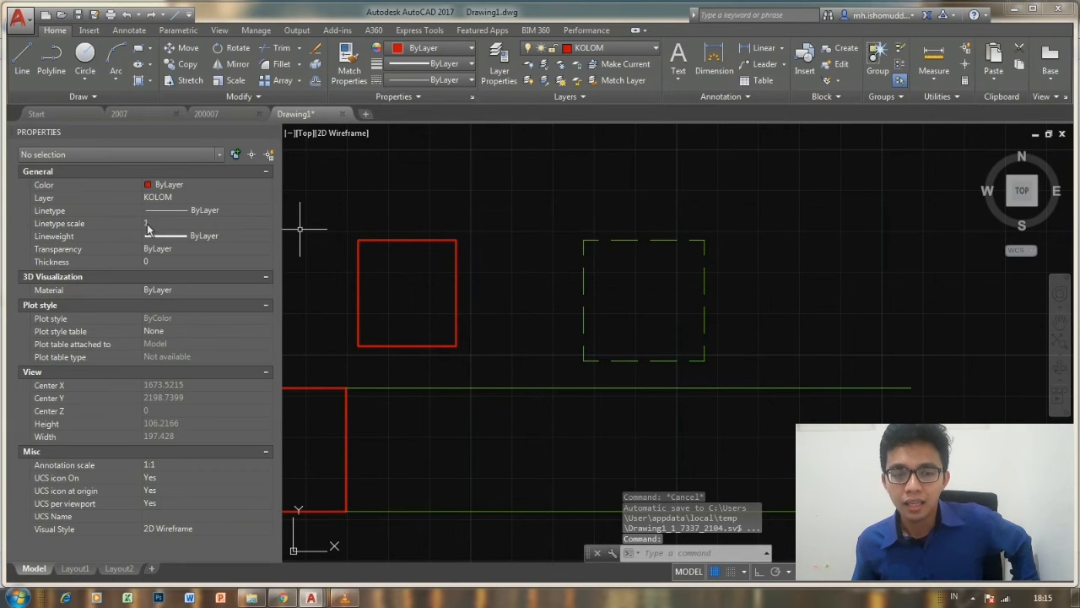
# Reduce the dashed rectangle's linetype scale to 0.3 and clear the selection.
pyautogui.click(644, 240)
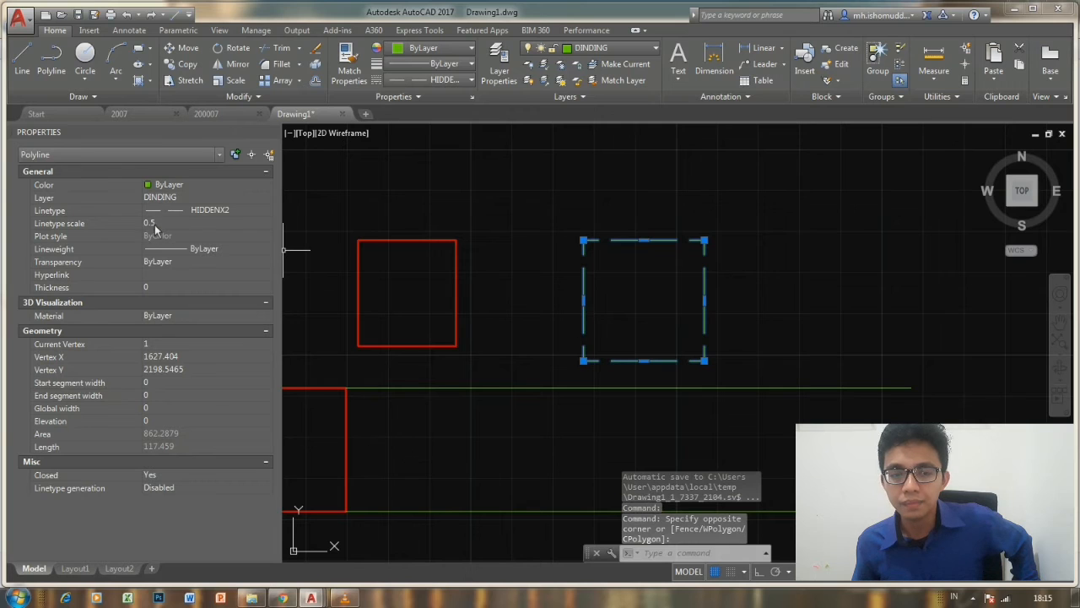
pyautogui.click(155, 224)
pyautogui.press('Return')
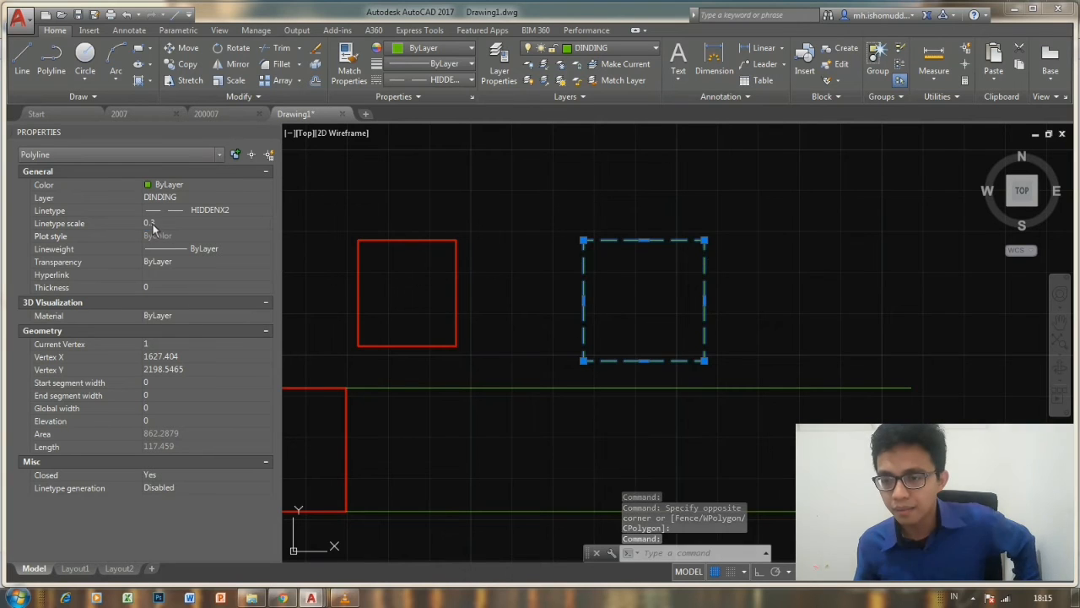
pyautogui.press('Escape')
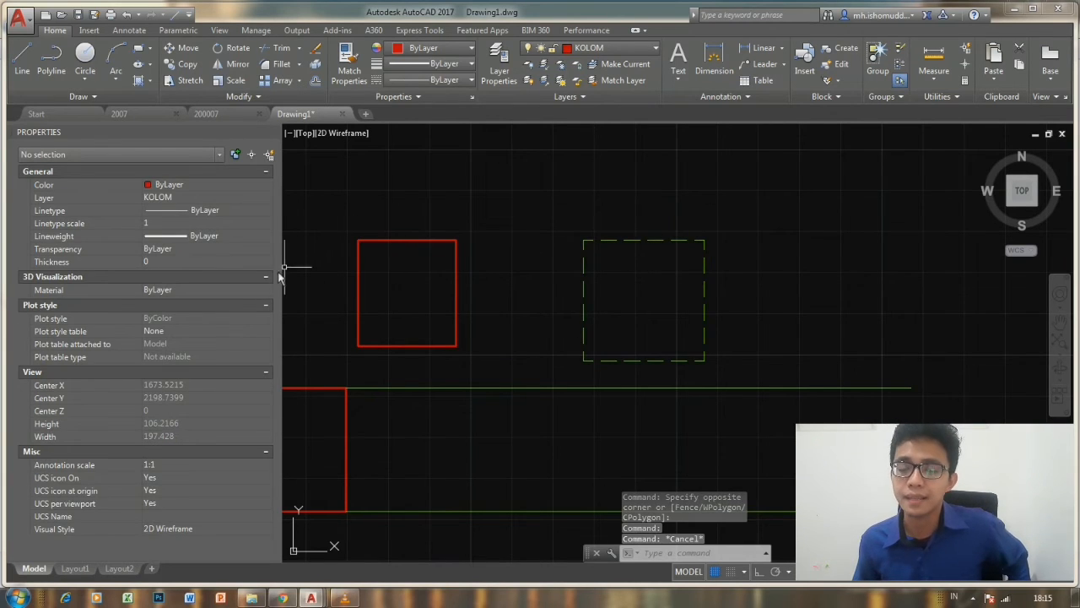
# Set the dashed rectangle's linetype scale to 0.1 and clear the selection.
pyautogui.click(582, 247)
pyautogui.click(157, 224)
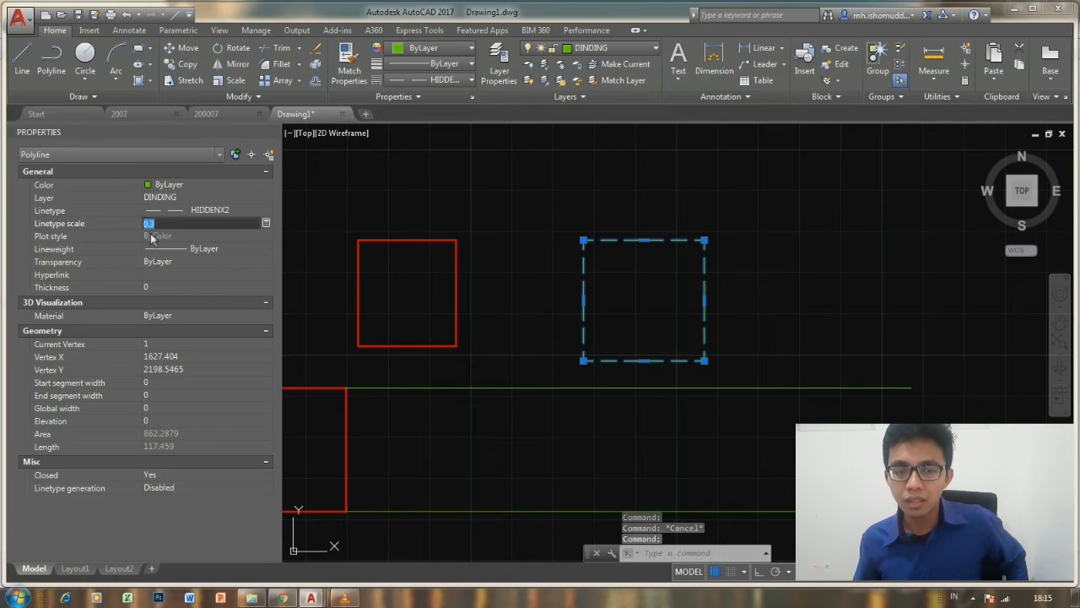
pyautogui.write('0.')
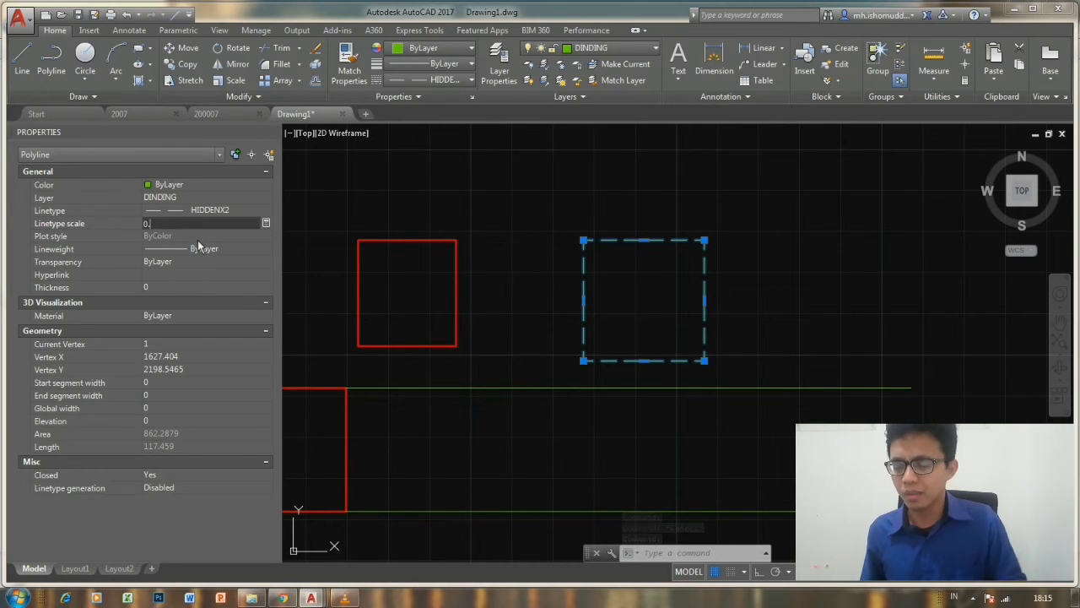
pyautogui.write('1')
pyautogui.press('Return')
pyautogui.press('Escape')
pyautogui.scroll(4, 663, 235)
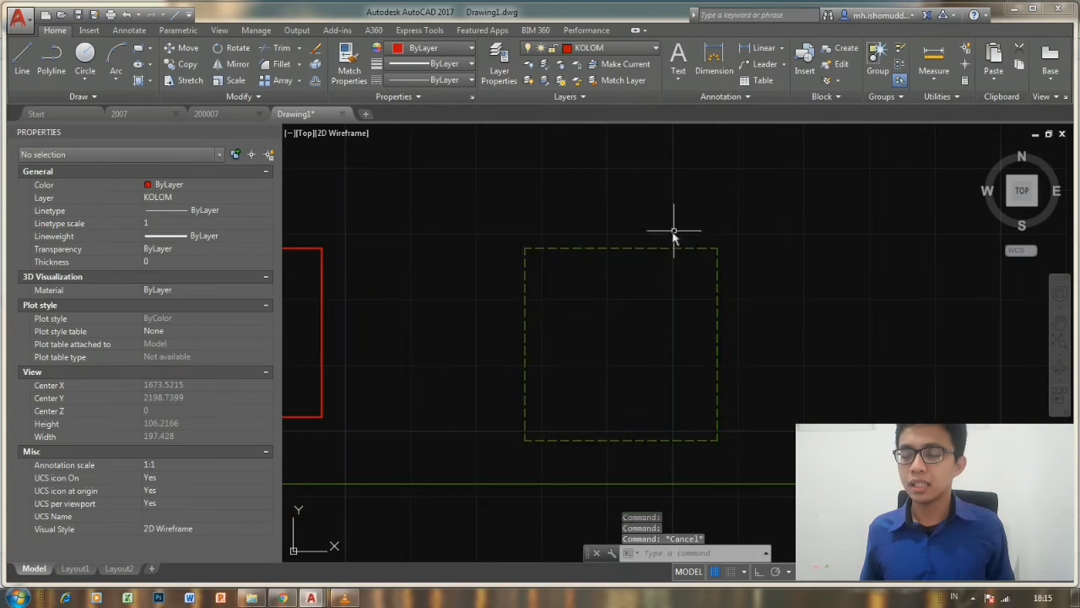
pyautogui.scroll(-2, 636, 232)
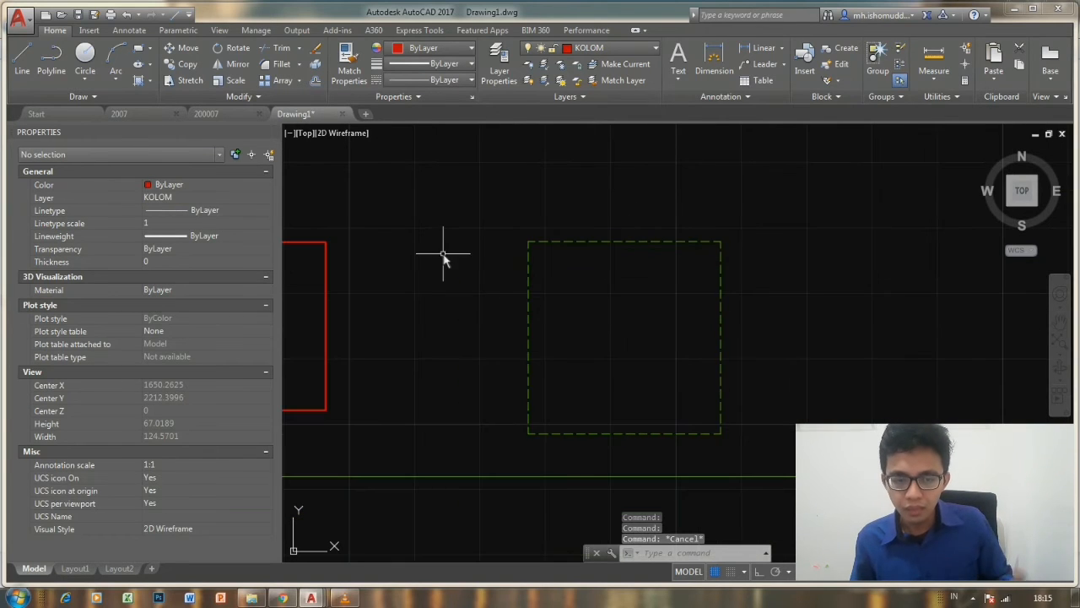
# Browse the lineweight choices for the dashed rectangle, leave it at ByLayer and clear the selection.
pyautogui.moveTo(417, 249); pyautogui.dragTo(519, 238, button='middle')
pyautogui.click(655, 293)
pyautogui.click(595, 279)
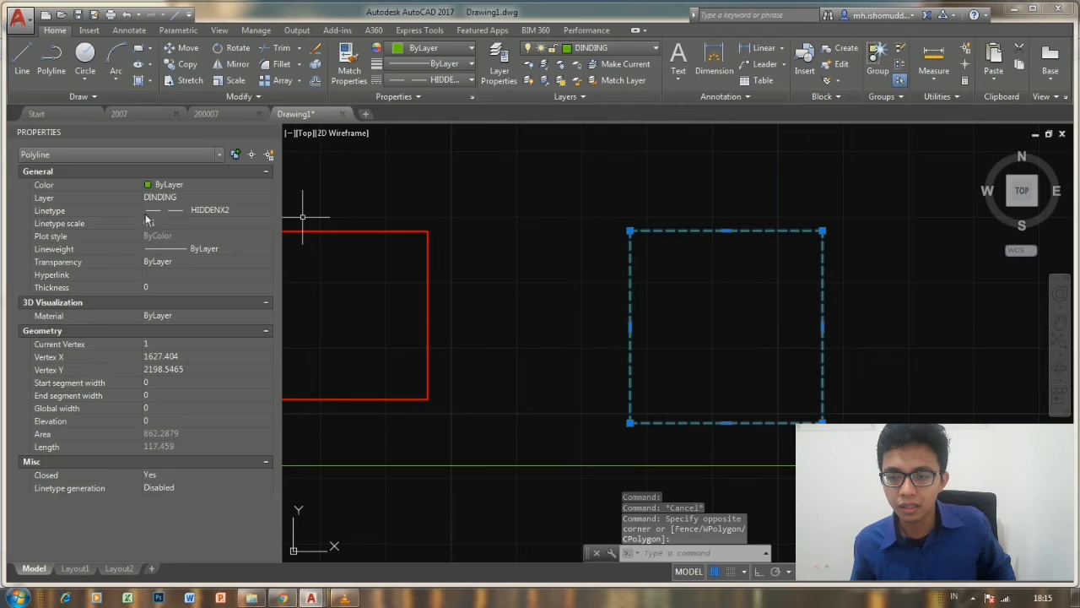
pyautogui.click(205, 249)
pyautogui.click(218, 251)
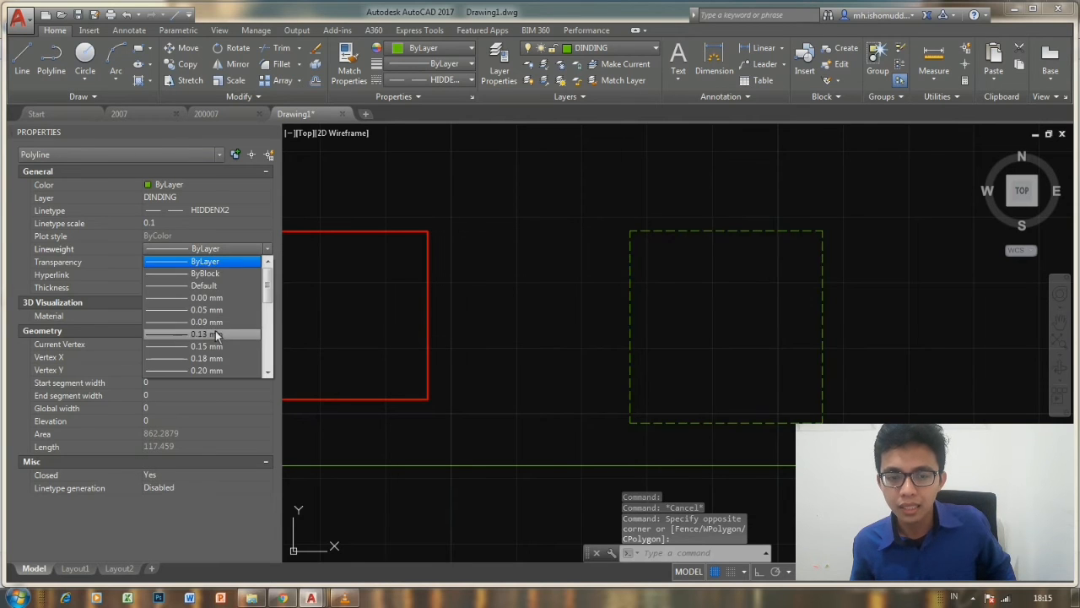
pyautogui.scroll(-4, 216, 324)
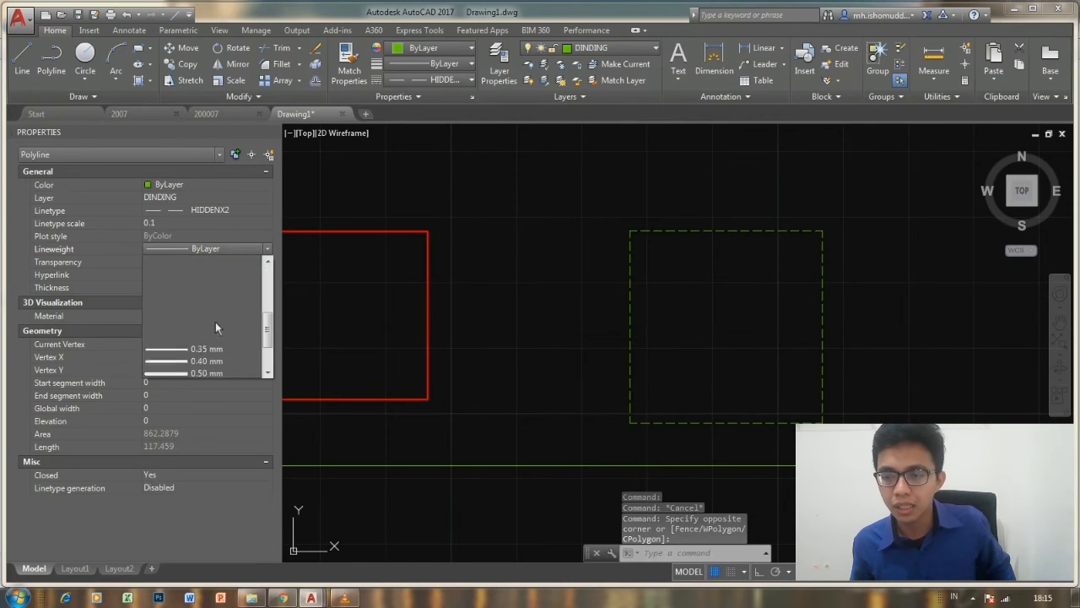
pyautogui.click(510, 157)
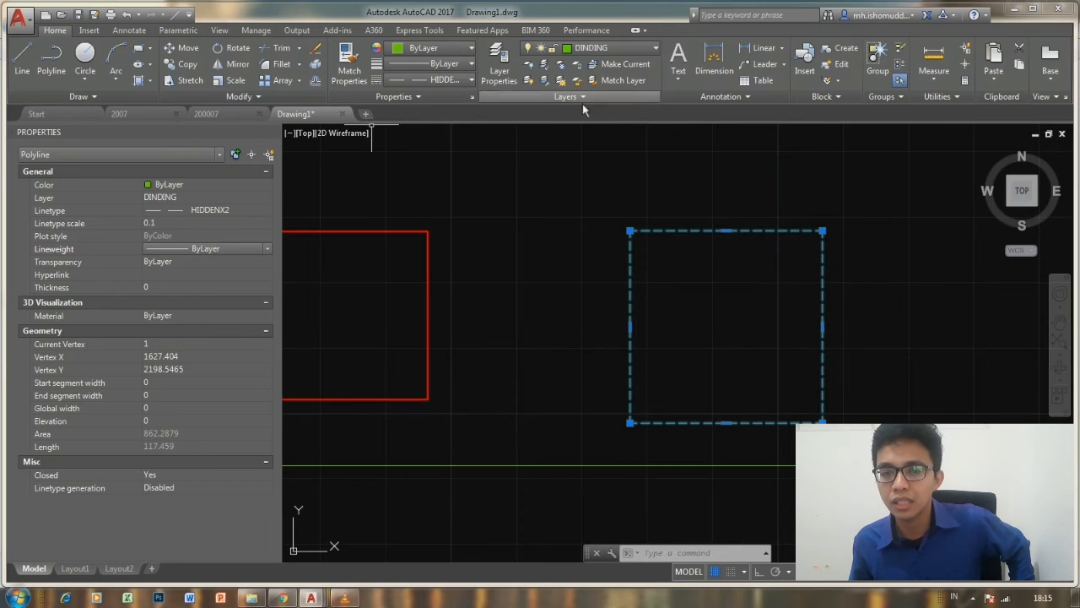
pyautogui.scroll(-5, 577, 255)
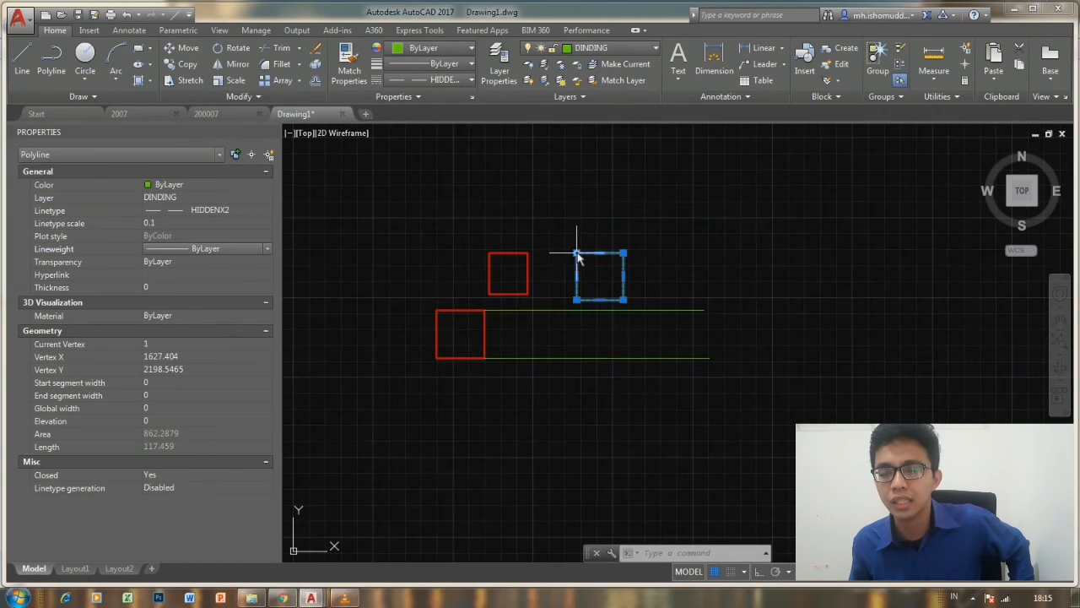
pyautogui.moveTo(627, 225)
pyautogui.mouseDown(button='middle')
pyautogui.moveTo(603, 233)
pyautogui.moveTo(599, 213)
pyautogui.moveTo(566, 204)
pyautogui.mouseUp(button='middle')
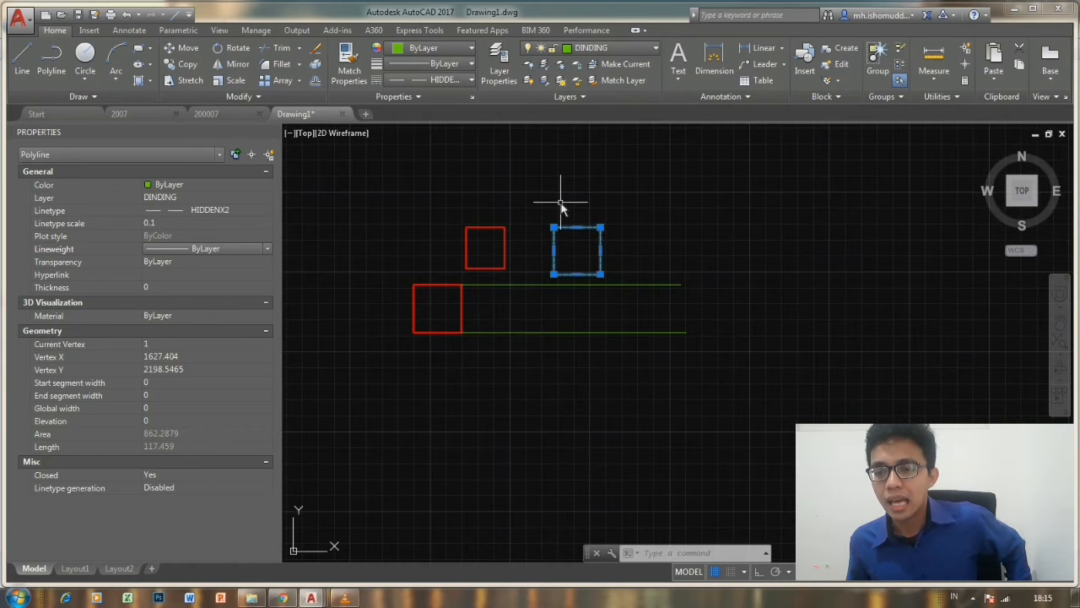
pyautogui.press('Escape')
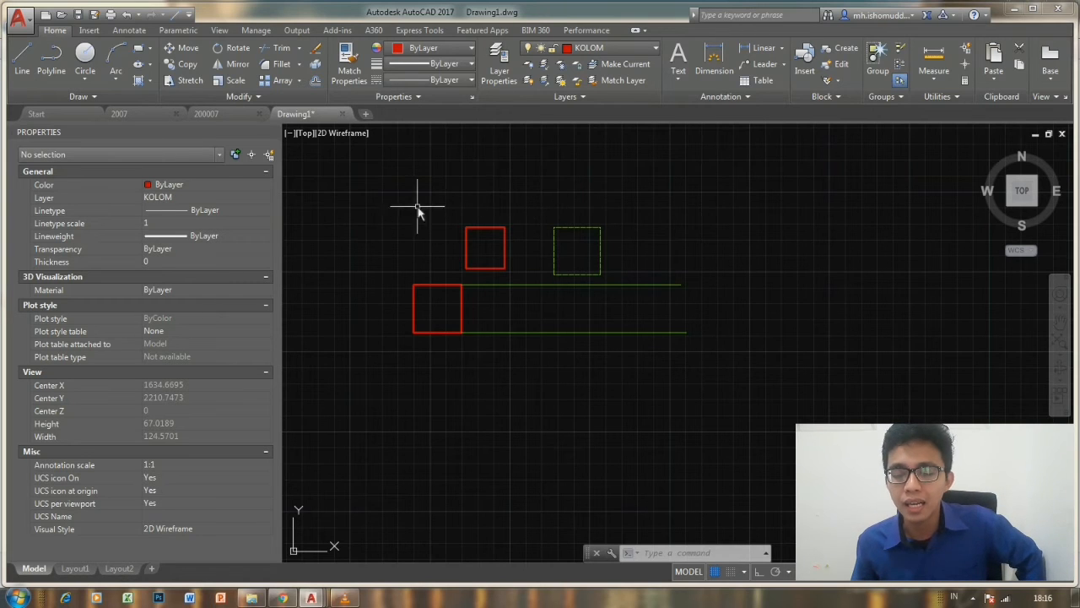
pyautogui.moveTo(418, 206); pyautogui.dragTo(501, 213, button='middle')
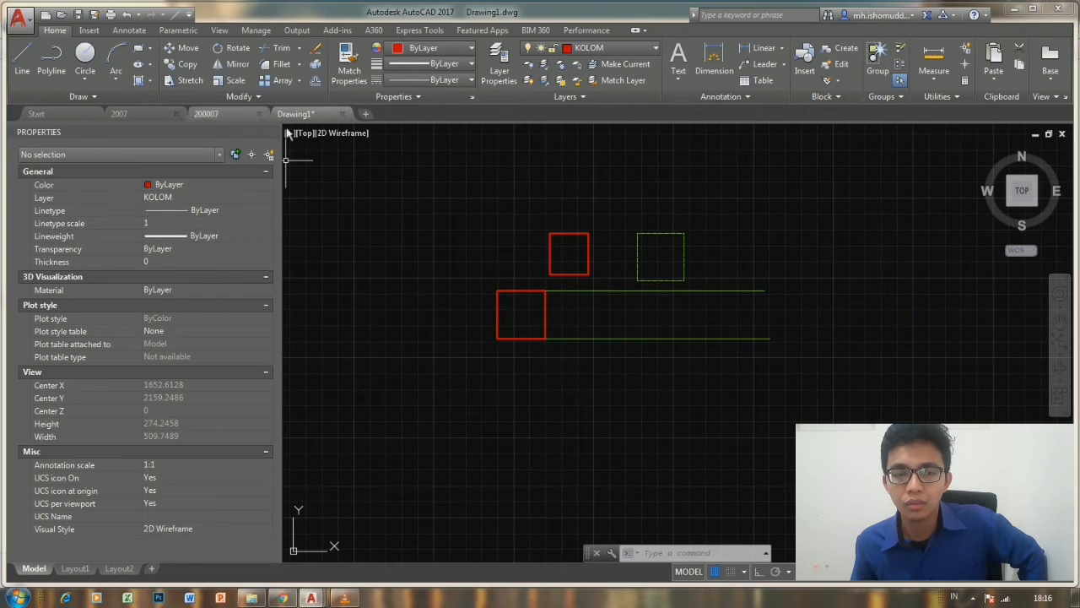
# Switch to the 2007 drawing and examine the house floor plan with its rooms and dimensions up close.
pyautogui.click(131, 114)
pyautogui.scroll(-5, 484, 268)
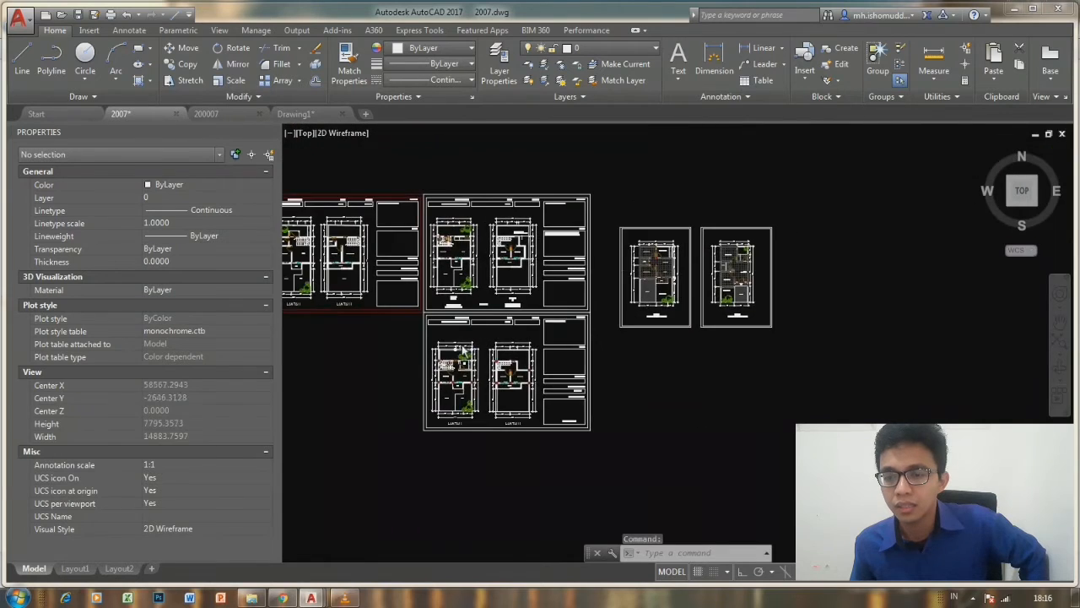
pyautogui.scroll(10, 581, 208)
pyautogui.scroll(3, 580, 207)
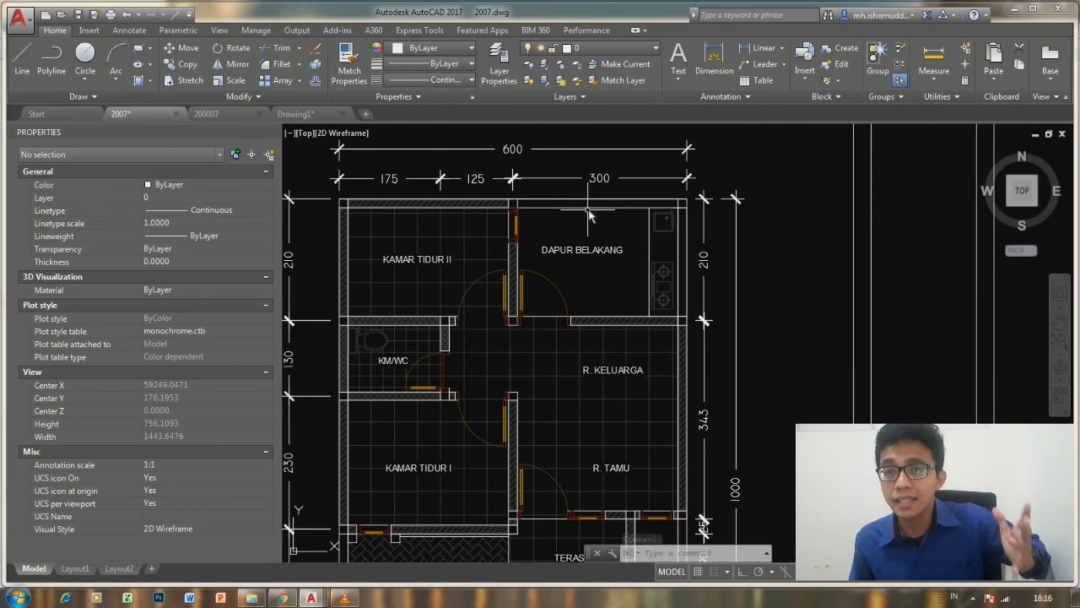
# Check which layer the double wall lines above DAPUR BELAKANG belong to, and clear the selection.
pyautogui.click(588, 209)
pyautogui.click(578, 200)
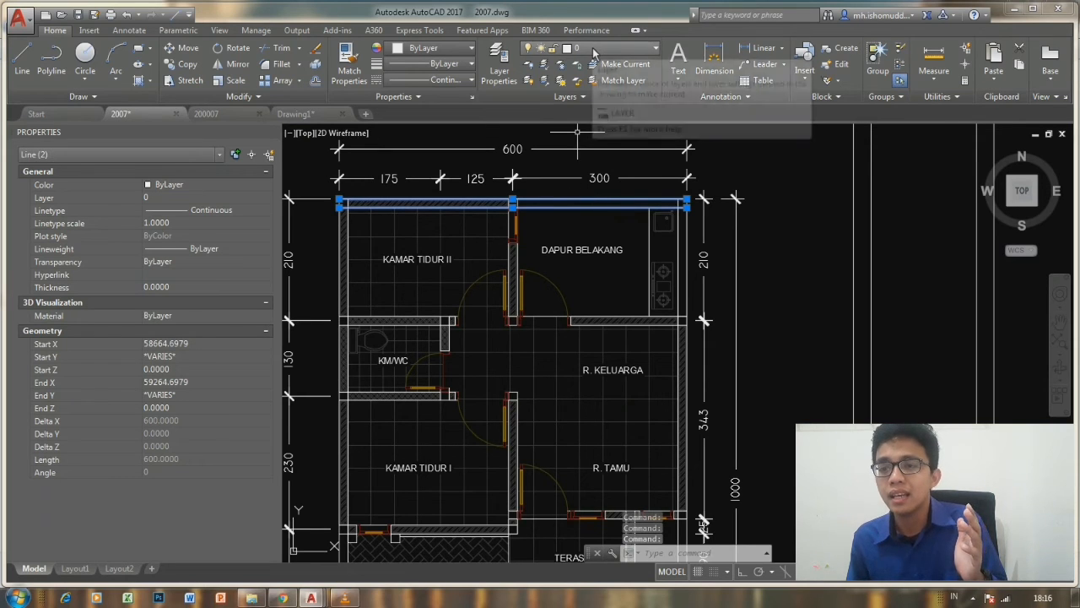
pyautogui.click(593, 53)
pyautogui.click(594, 52)
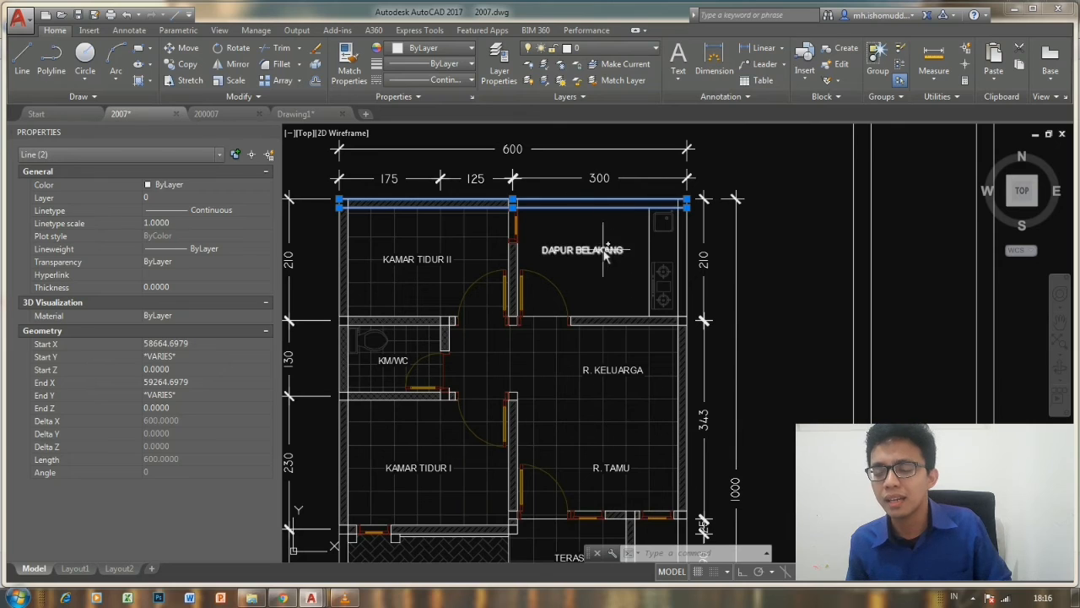
pyautogui.press('Escape')
# Reselect the wall lines above DAPUR BELAKANG and examine the drawing's full layer list in the Layer Properties Manager.
pyautogui.click(600, 216)
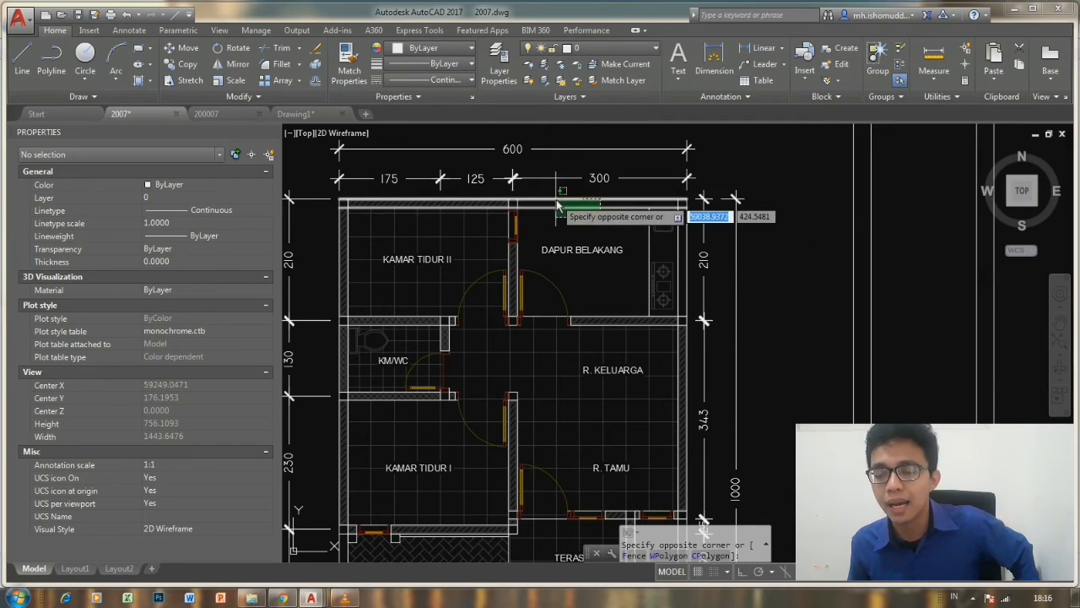
pyautogui.click(557, 205)
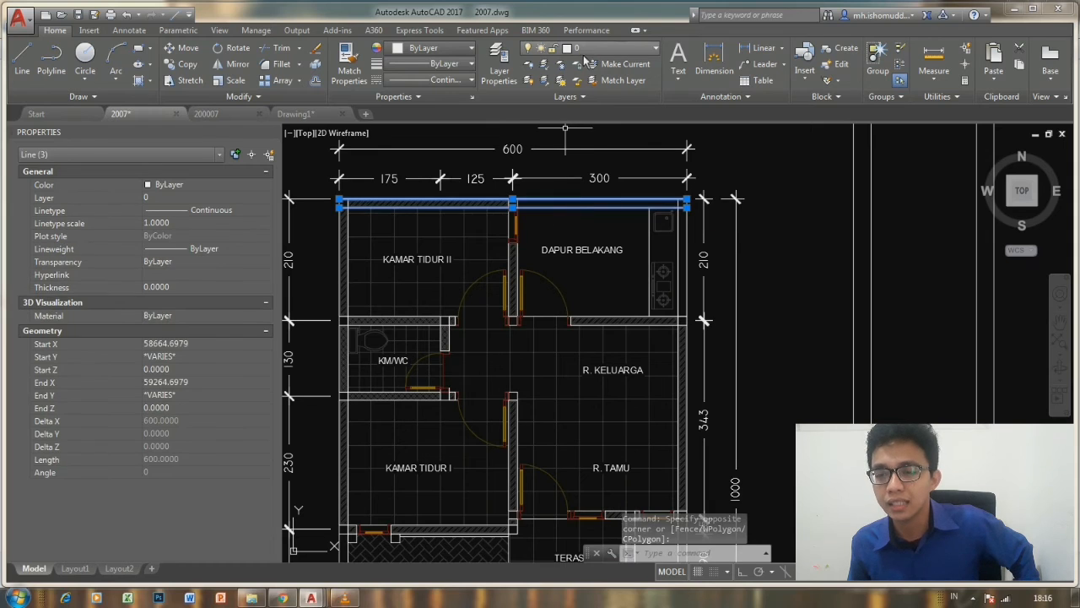
pyautogui.click(501, 76)
pyautogui.scroll(-8, 231, 197)
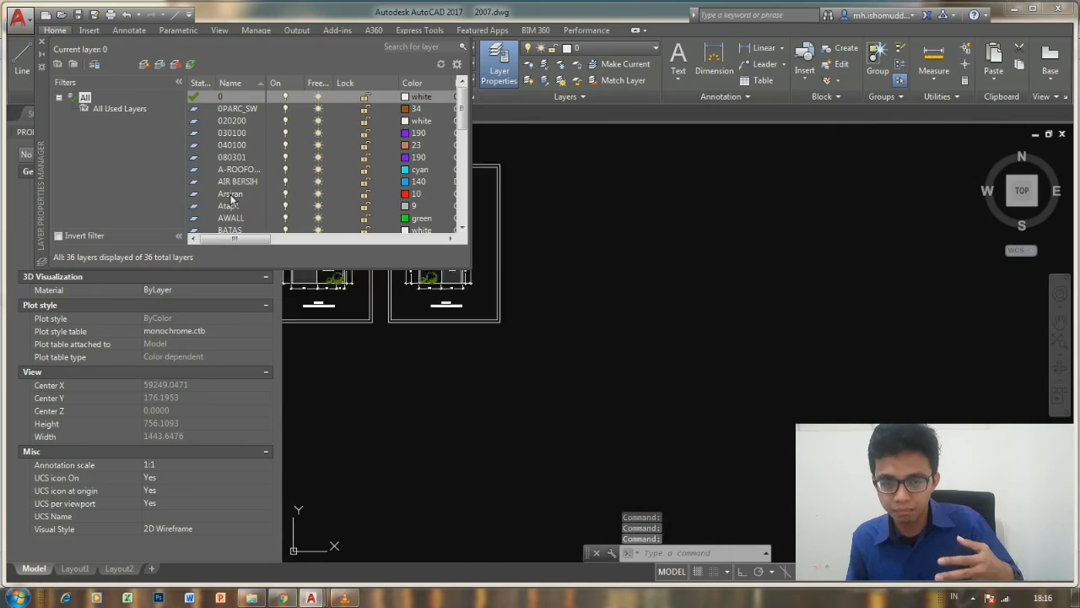
pyautogui.scroll(6, 233, 142)
pyautogui.click(245, 121)
pyautogui.scroll(-5, 239, 154)
pyautogui.scroll(5, 239, 164)
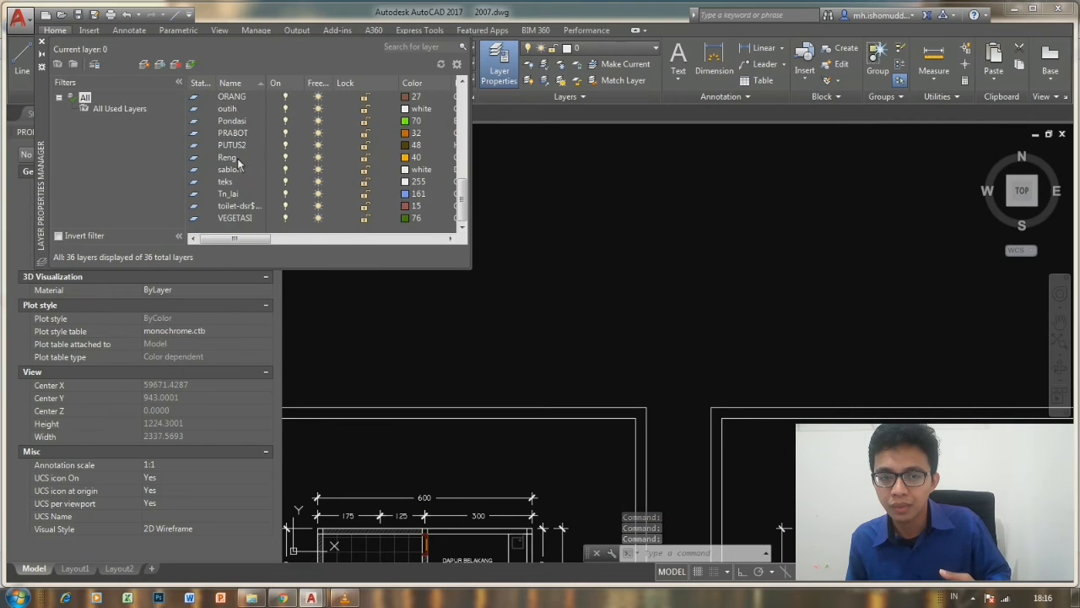
pyautogui.scroll(-3, 579, 279)
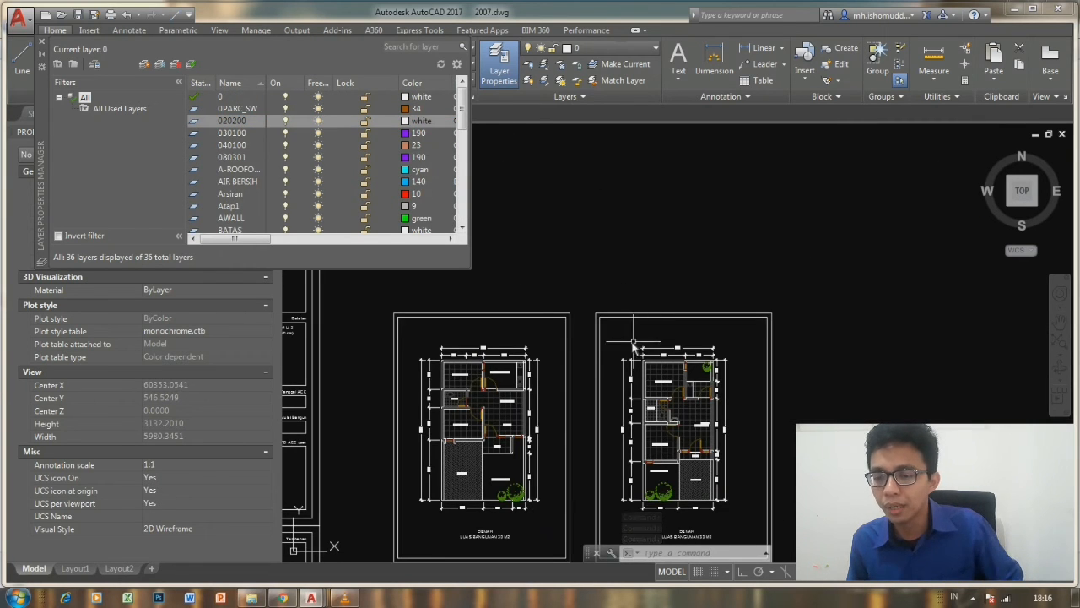
# Move the wall lines above DAPUR BELAKANG to the DINDING layer and clear the selection.
pyautogui.scroll(6, 507, 354)
pyautogui.moveTo(528, 343); pyautogui.dragTo(542, 351, button='middle')
pyautogui.scroll(4, 543, 347)
pyautogui.click(543, 345)
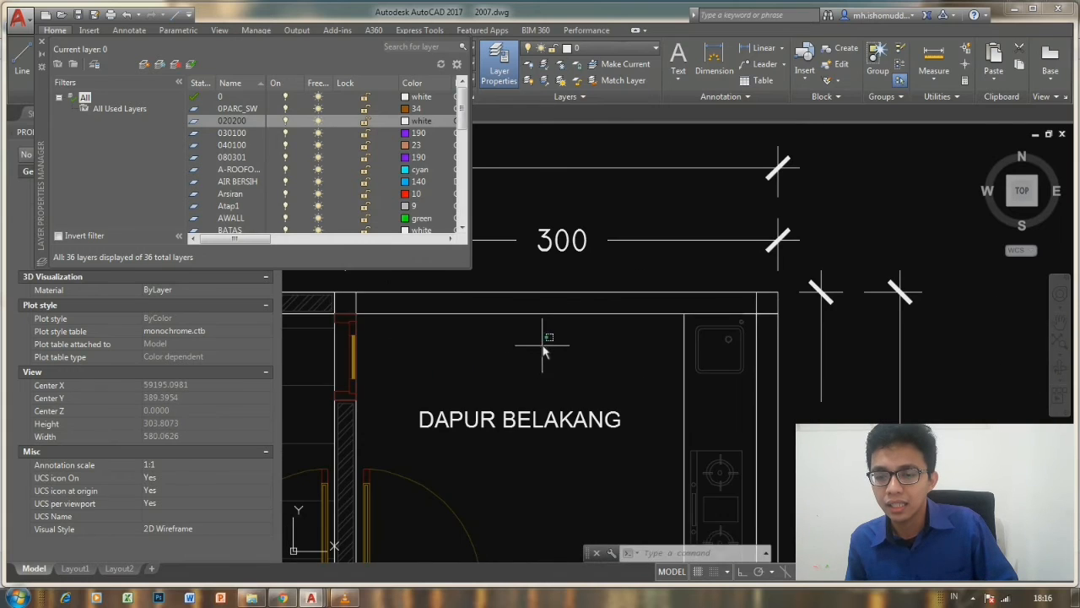
pyautogui.click(500, 271)
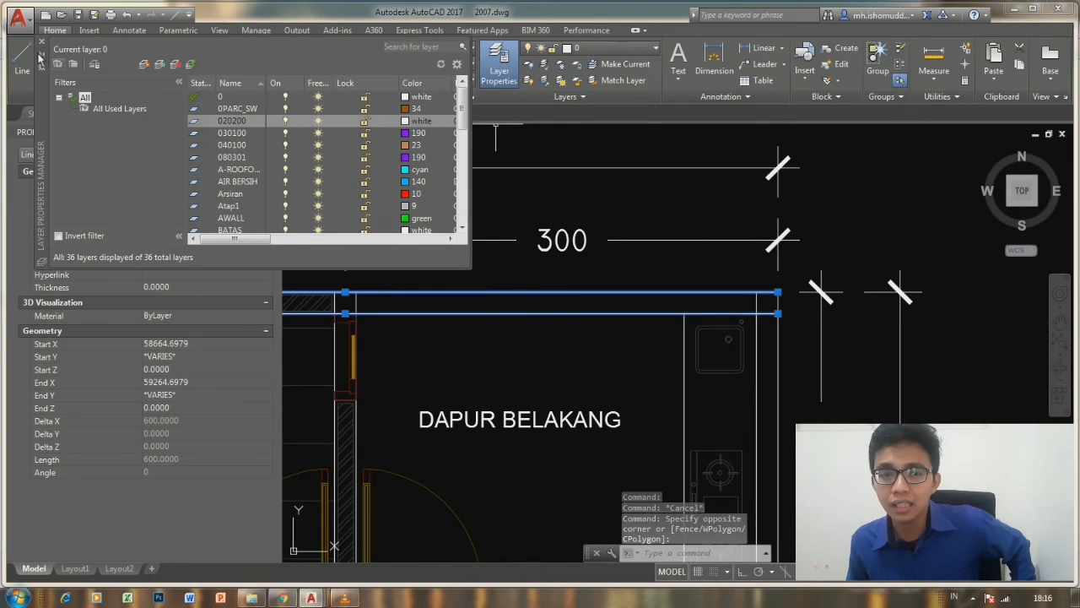
pyautogui.click(600, 48)
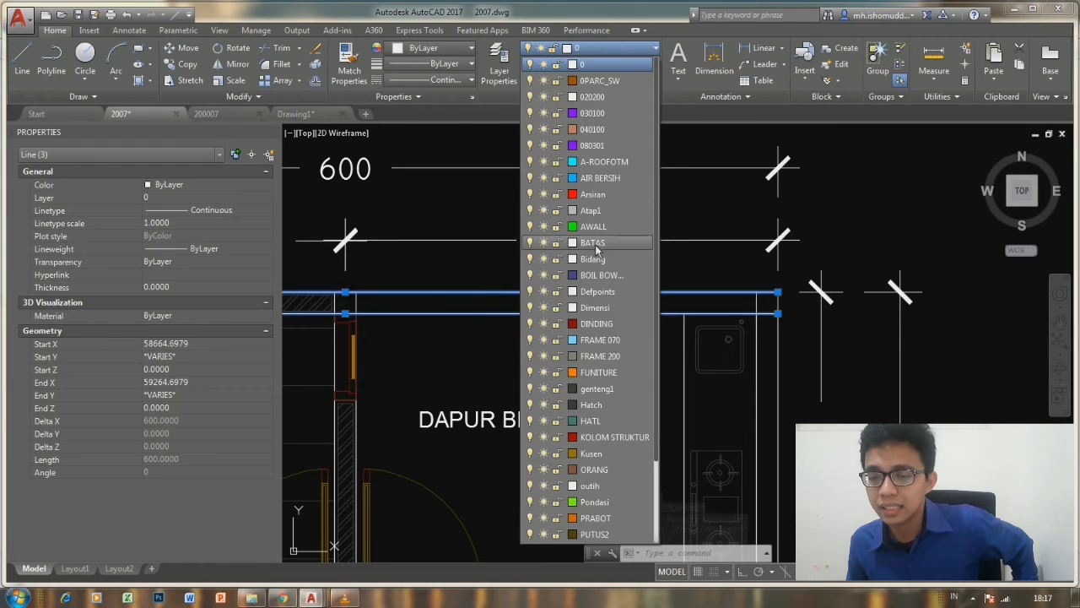
pyautogui.scroll(-2, 596, 246)
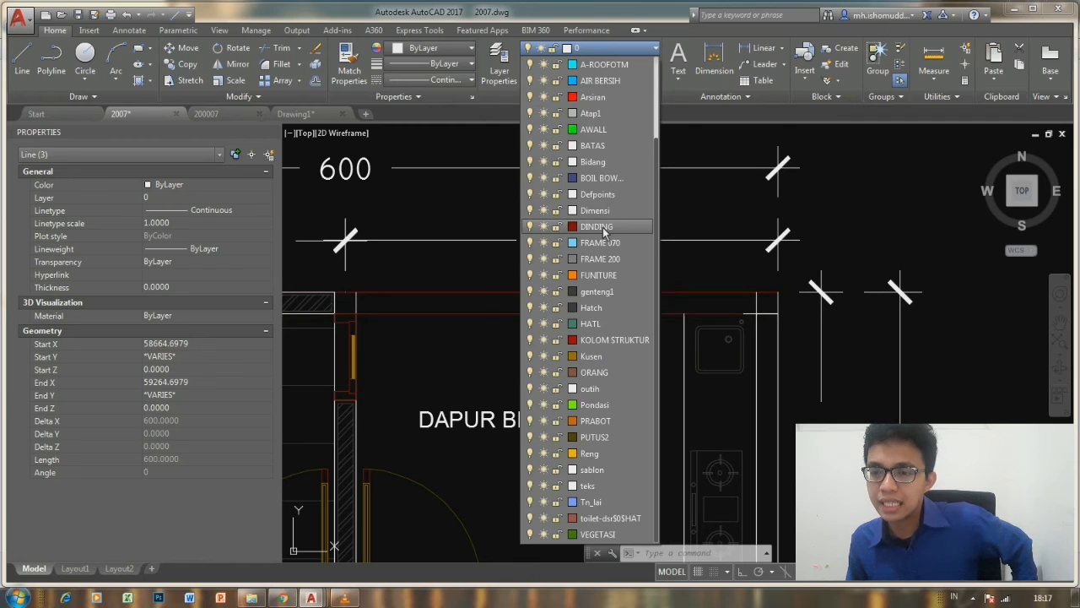
pyautogui.click(603, 227)
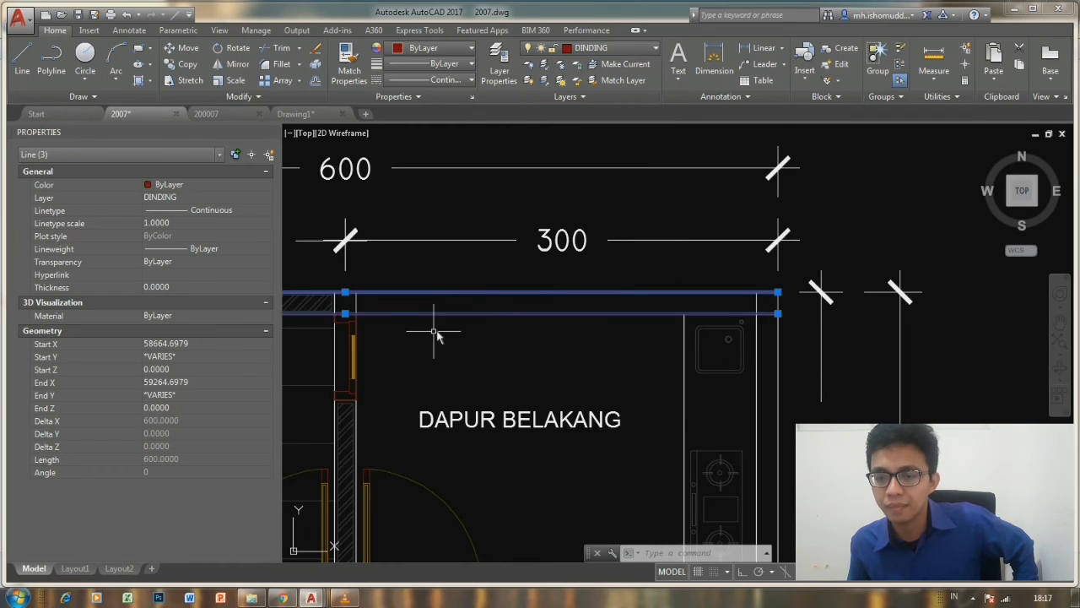
pyautogui.scroll(5, 503, 310)
pyautogui.scroll(-5, 509, 302)
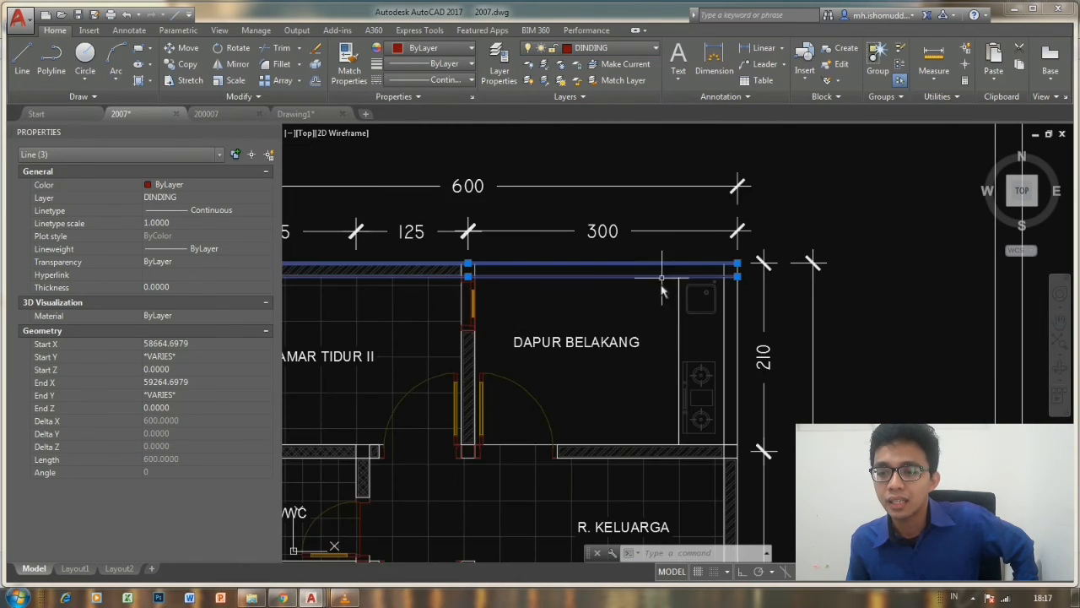
pyautogui.press('Escape')
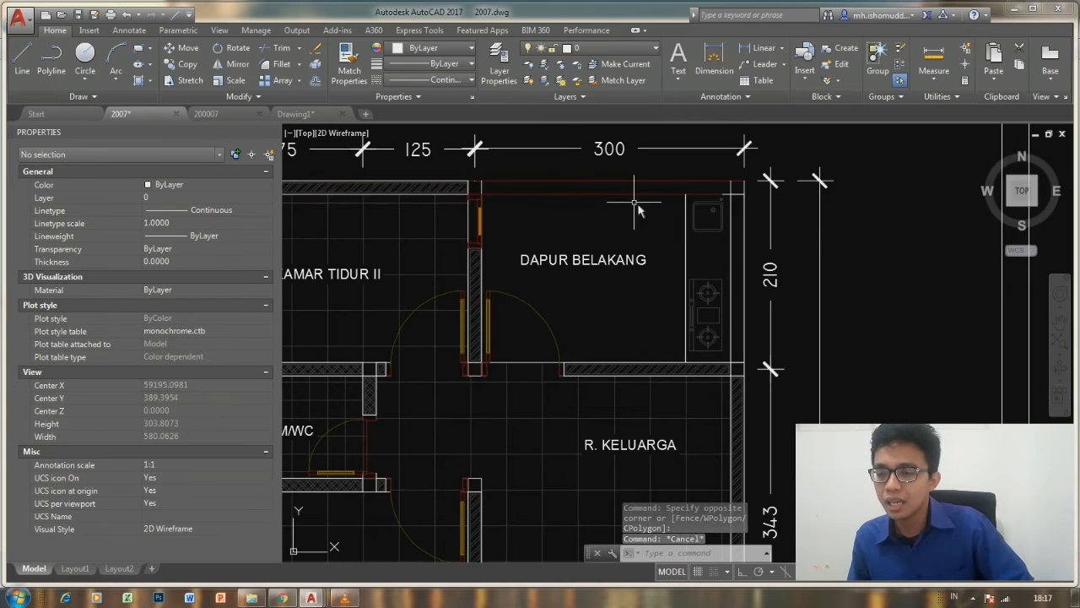
# Select the two plant blocks in HALAMAN DEPAN and check their layer.
pyautogui.scroll(-4, 604, 238)
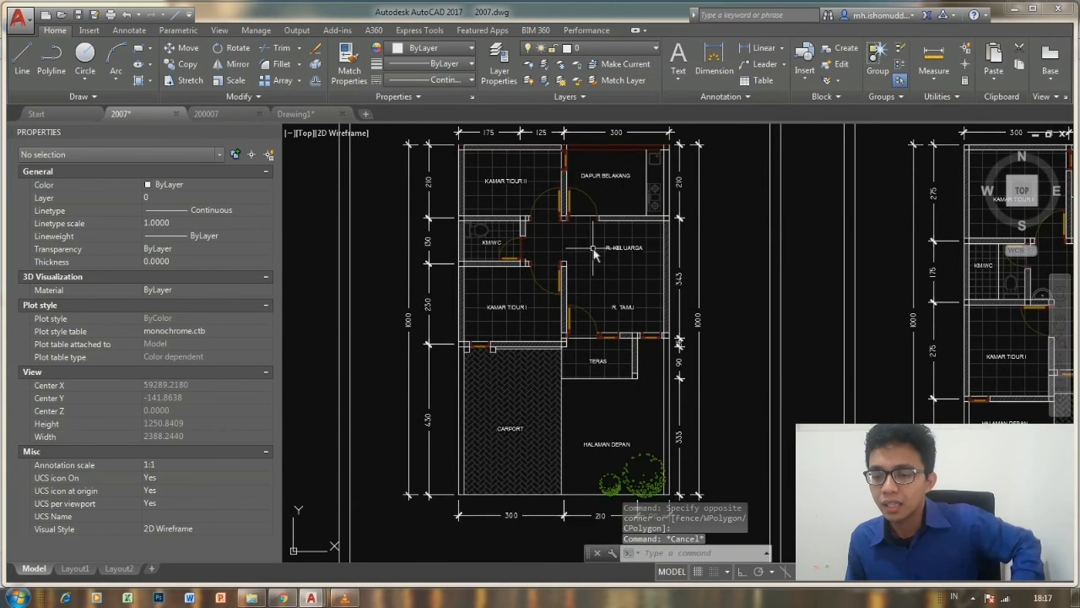
pyautogui.moveTo(595, 281); pyautogui.dragTo(582, 224, button='middle')
pyautogui.scroll(4, 610, 437)
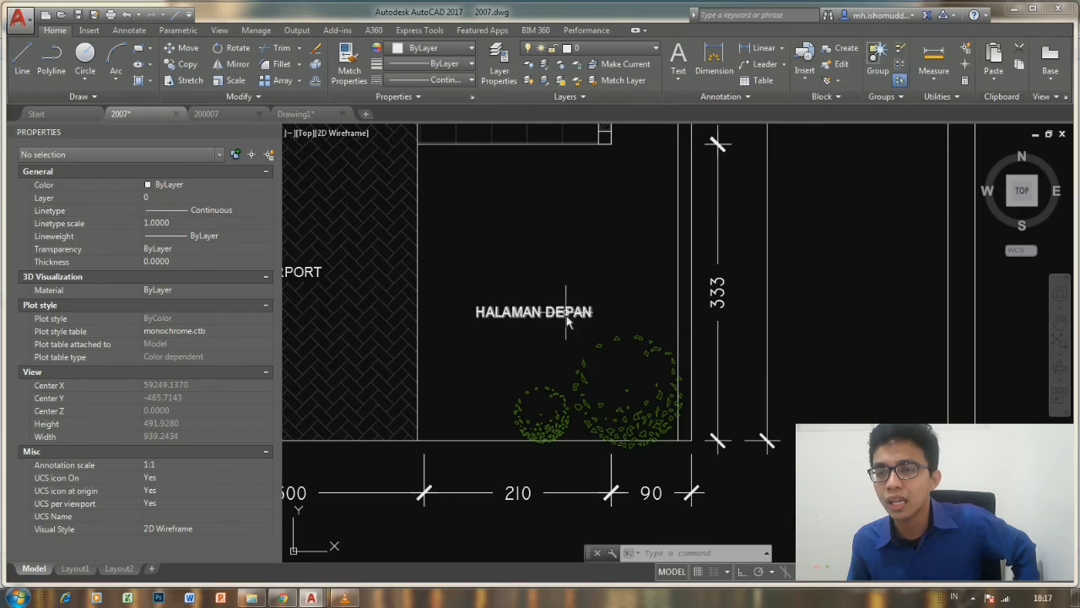
pyautogui.click(604, 391)
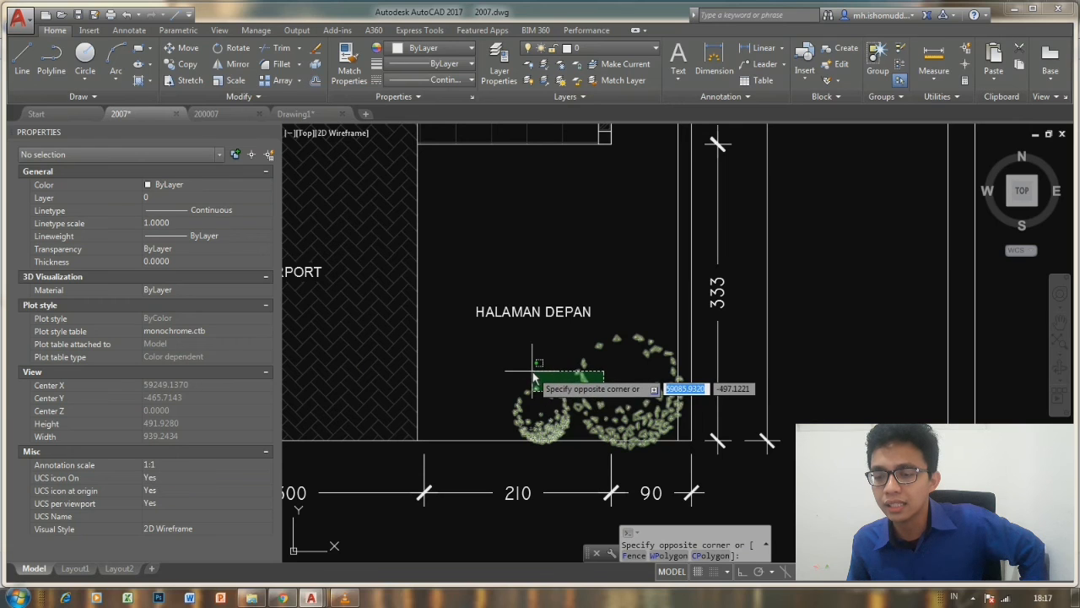
pyautogui.click(532, 371)
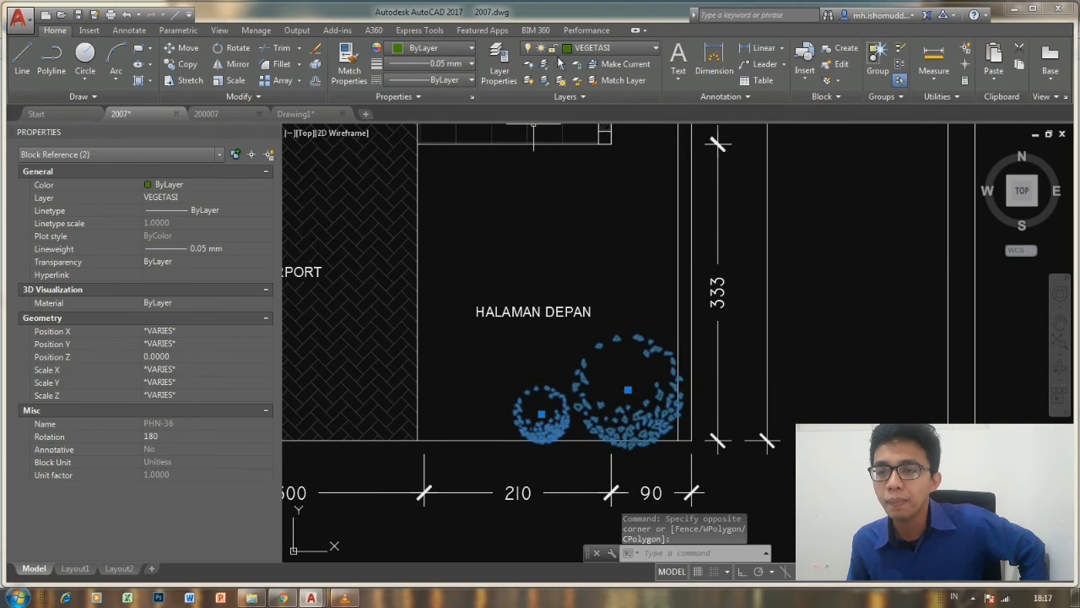
# Set the VEGETASI layer's transparency to 60.
pyautogui.click(497, 75)
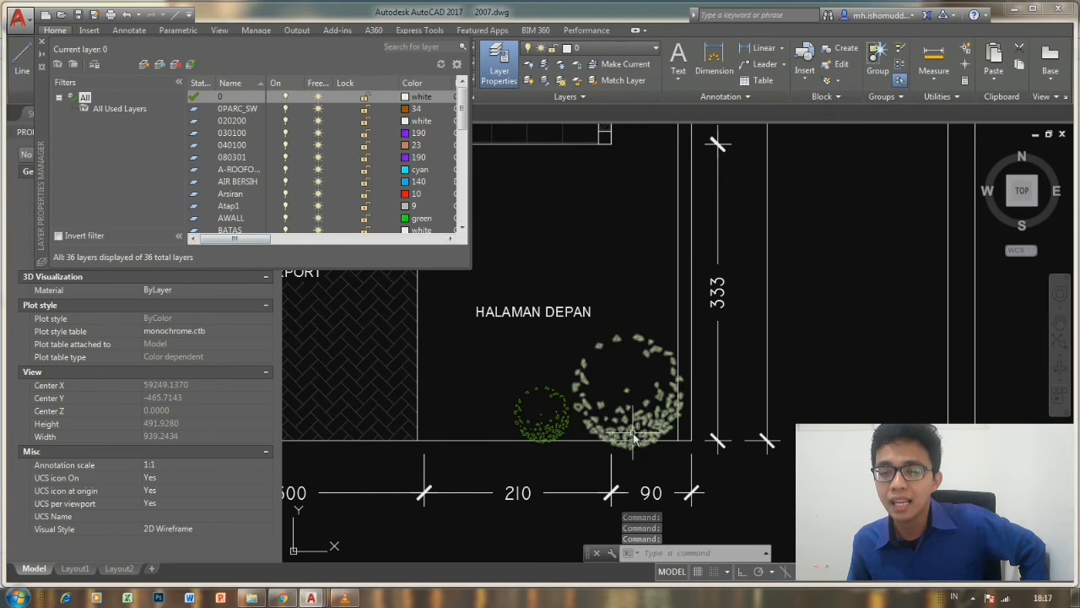
pyautogui.moveTo(463, 116); pyautogui.dragTo(462, 226)
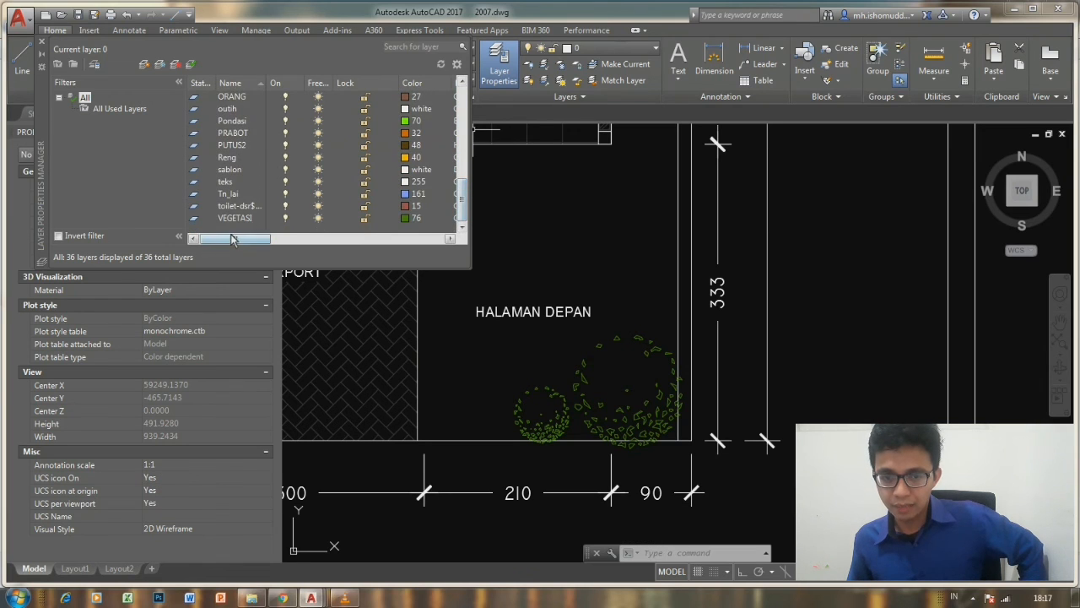
pyautogui.click(241, 221)
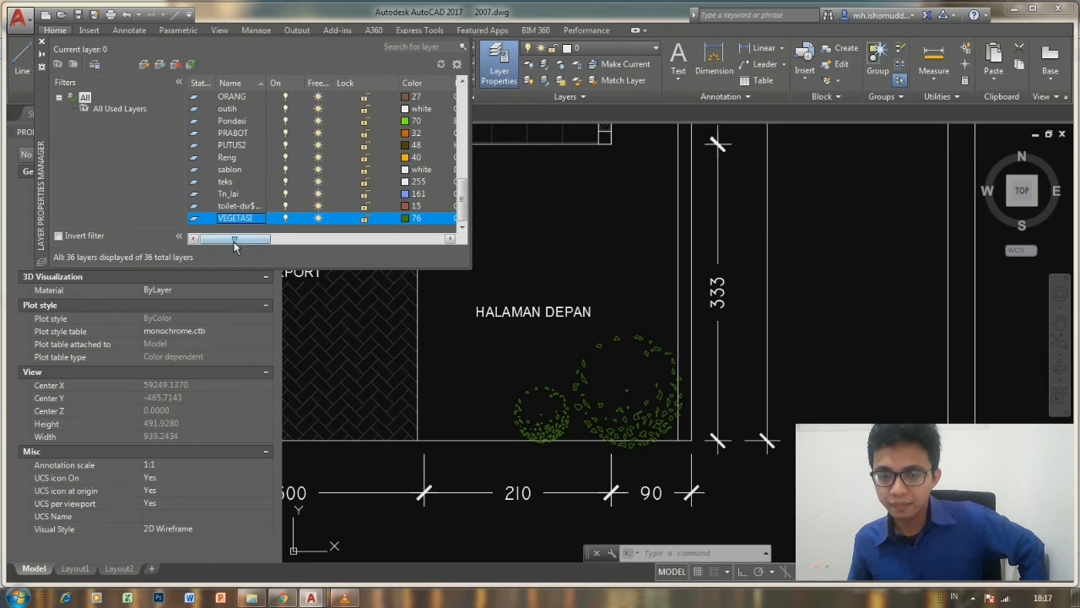
pyautogui.moveTo(235, 245); pyautogui.dragTo(319, 252)
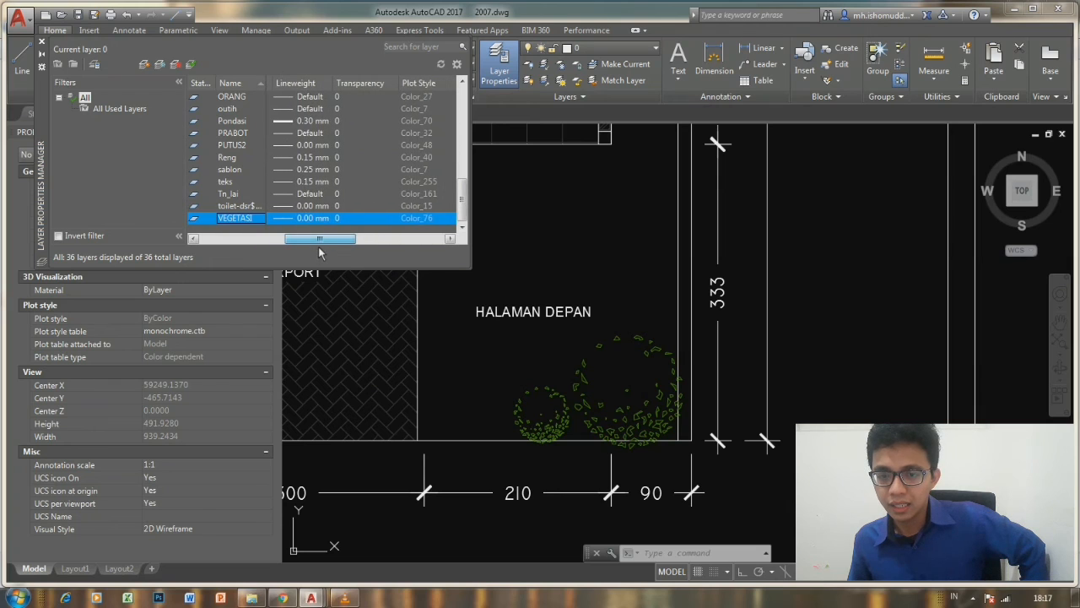
pyautogui.click(354, 218)
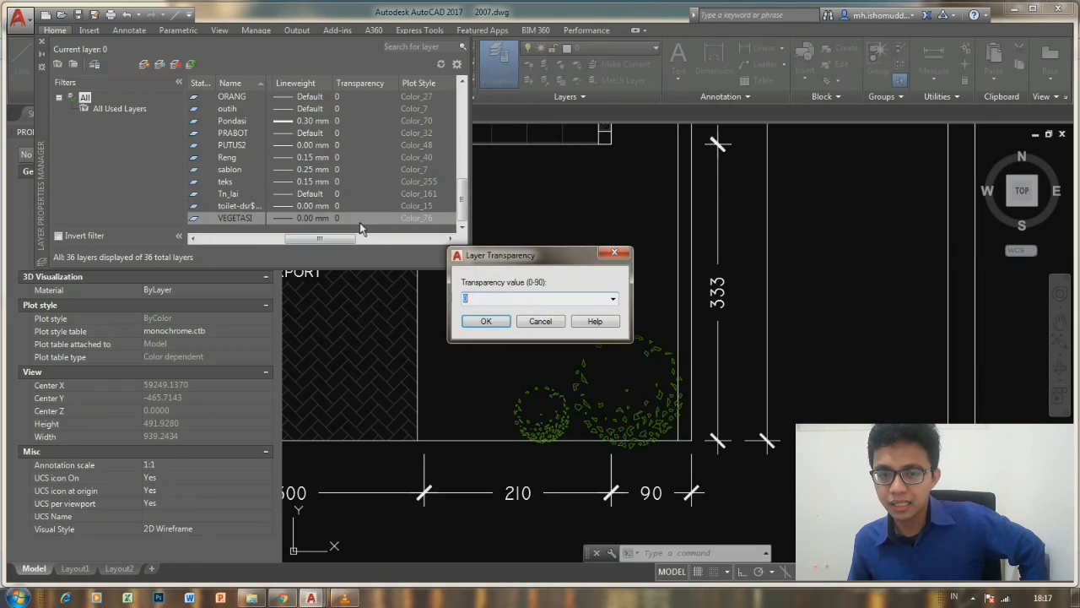
pyautogui.click(612, 302)
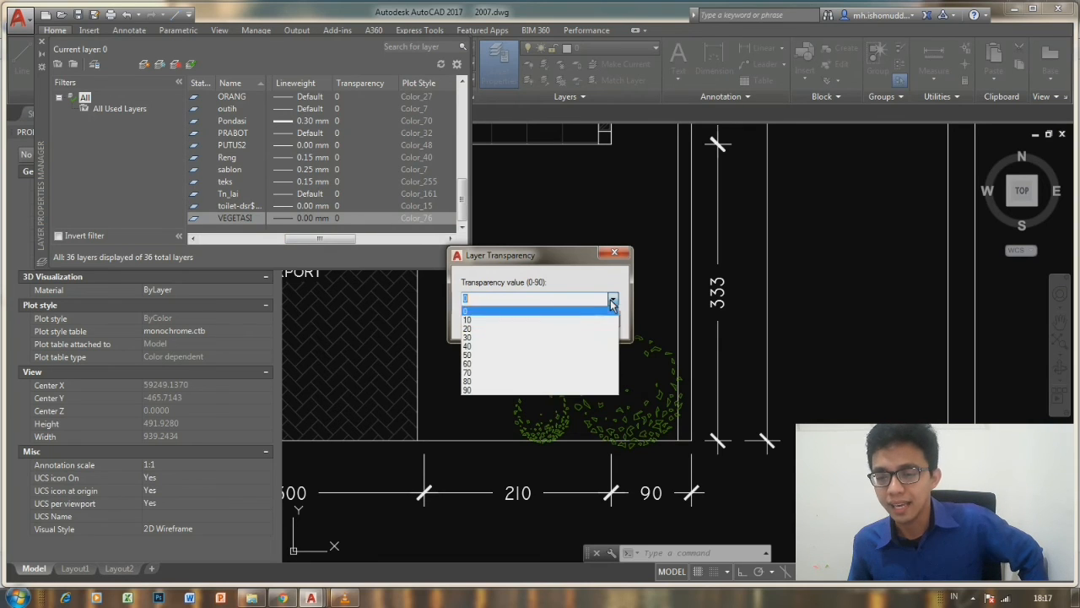
pyautogui.click(496, 364)
pyautogui.click(488, 326)
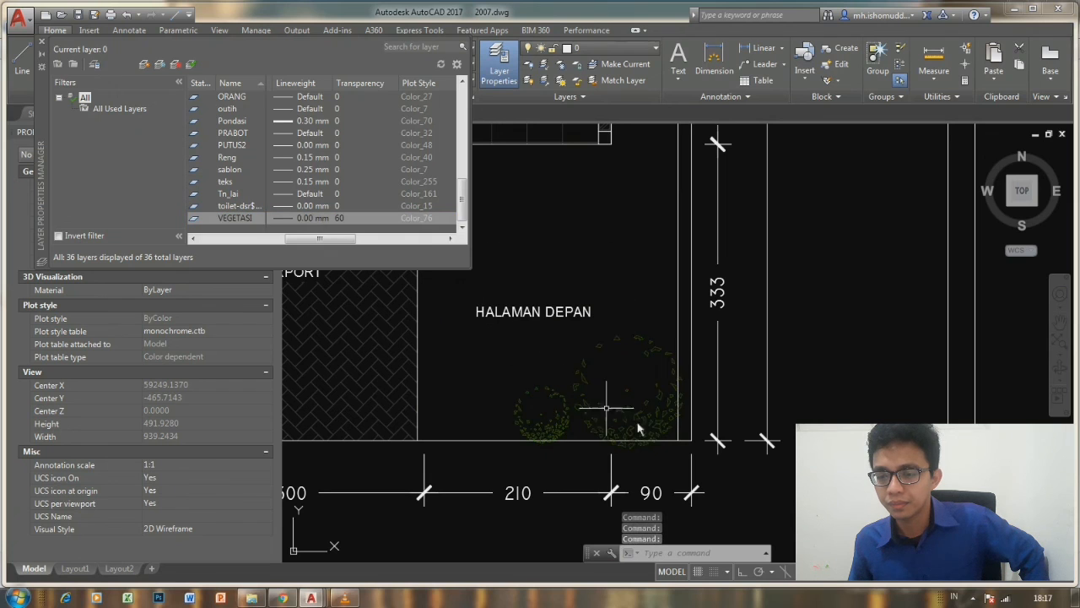
# Increase the VEGETASI layer's transparency to 90.
pyautogui.click(345, 219)
pyautogui.click(613, 301)
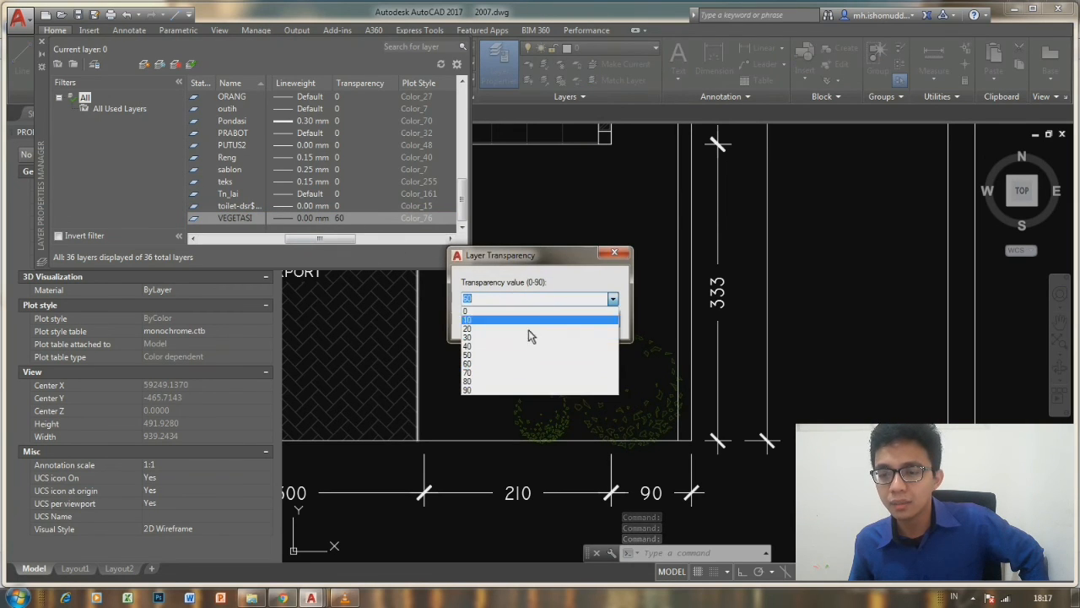
pyautogui.click(474, 384)
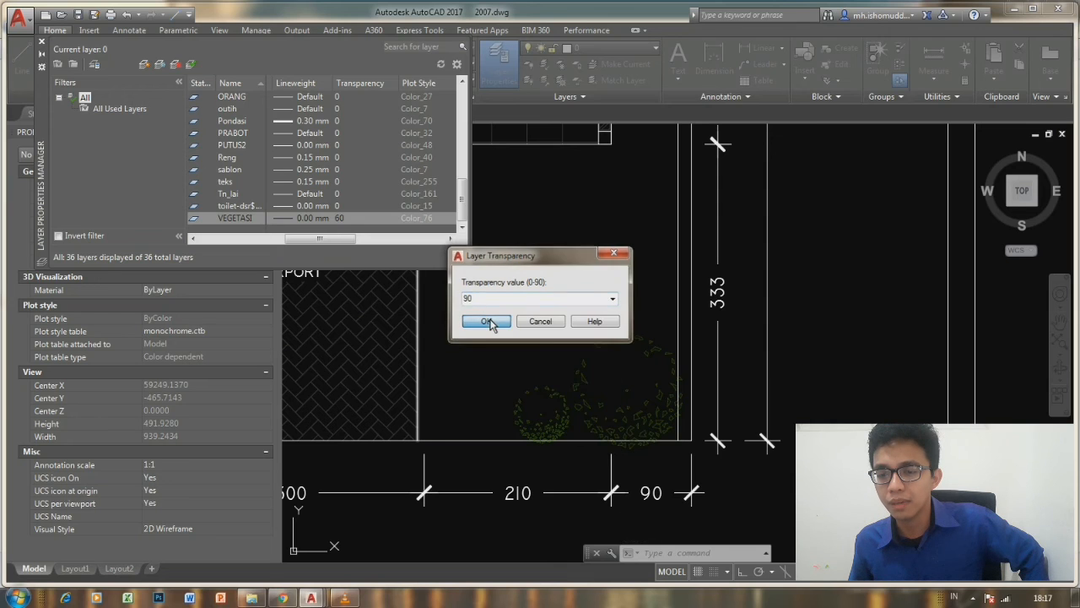
pyautogui.click(485, 321)
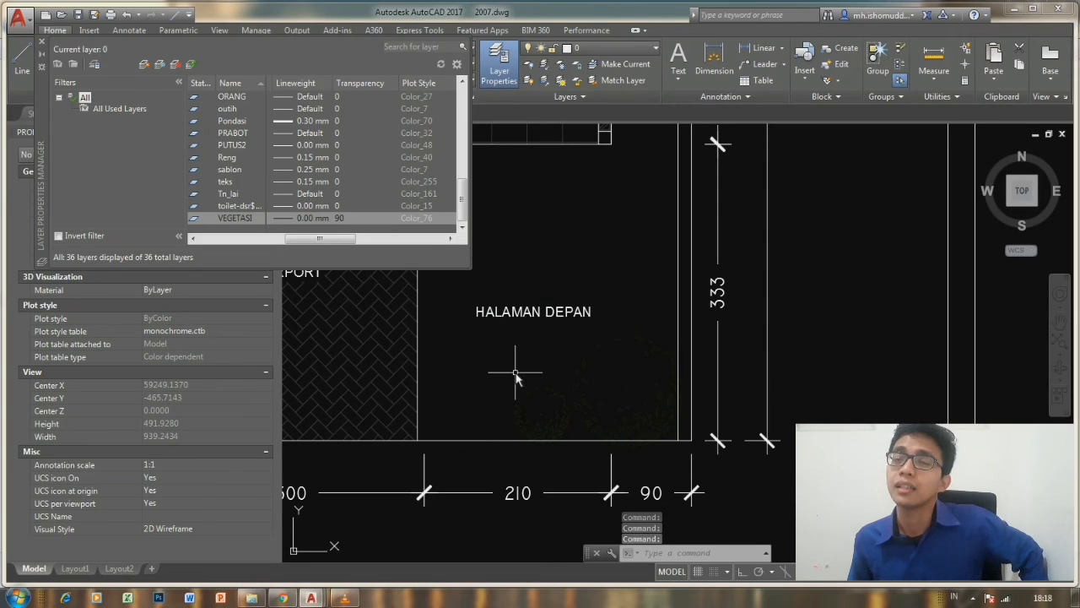
pyautogui.moveTo(528, 349); pyautogui.dragTo(571, 346, button='middle')
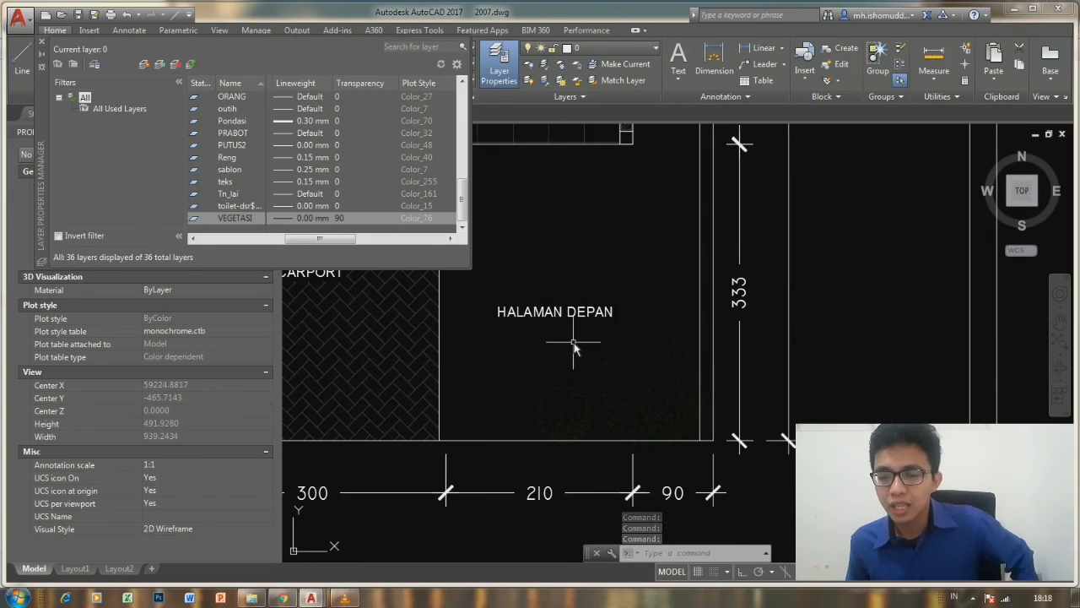
# Undo the transparency changes on the VEGETASI layer.
pyautogui.hotkey('ctrl', 'z')
pyautogui.hotkey('ctrl', 'z')
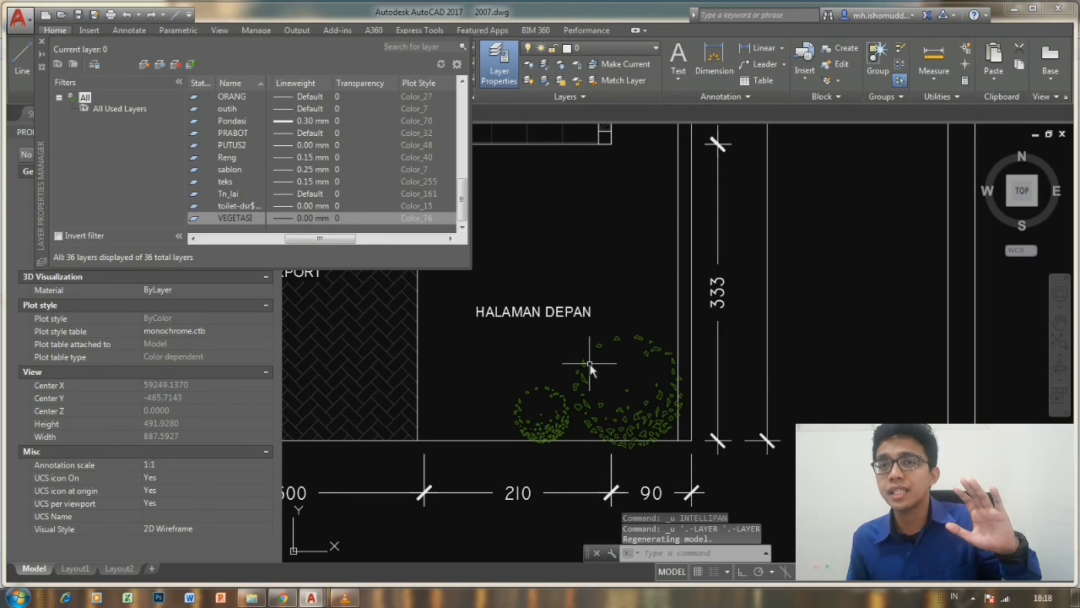
pyautogui.scroll(-2, 599, 364)
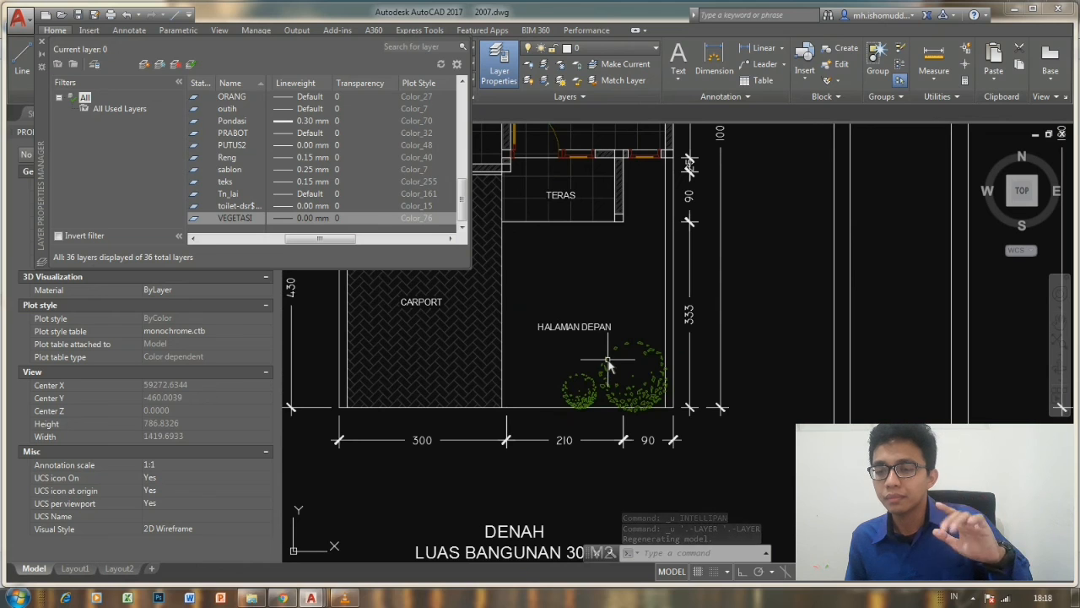
pyautogui.scroll(-4, 612, 363)
pyautogui.moveTo(619, 363); pyautogui.dragTo(651, 380, button='middle')
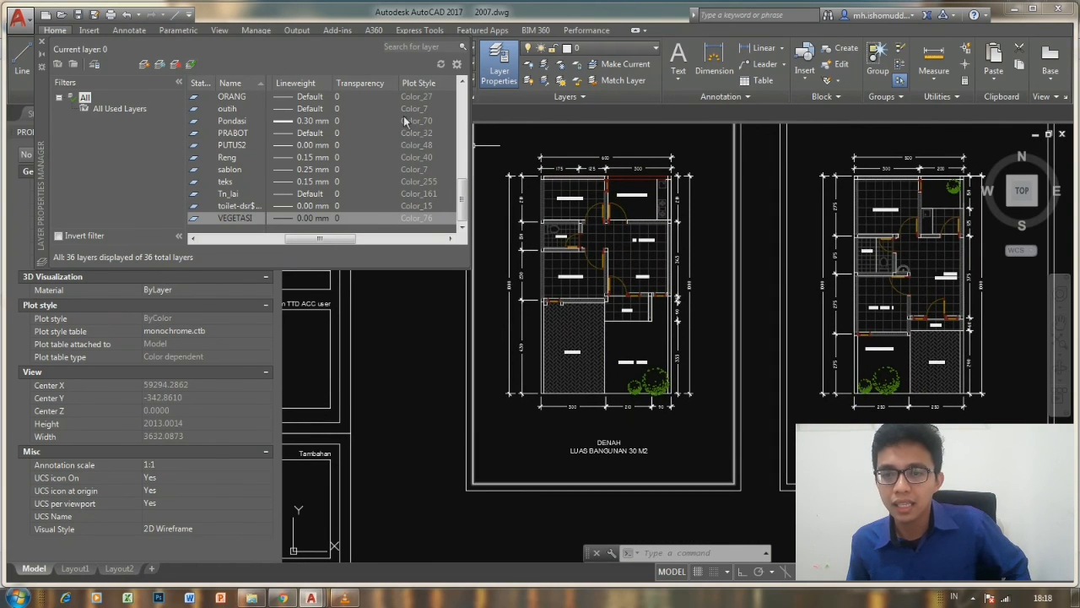
# Go through the layer list and toggle the teks layer's lock on and back off.
pyautogui.moveTo(319, 242); pyautogui.dragTo(219, 244)
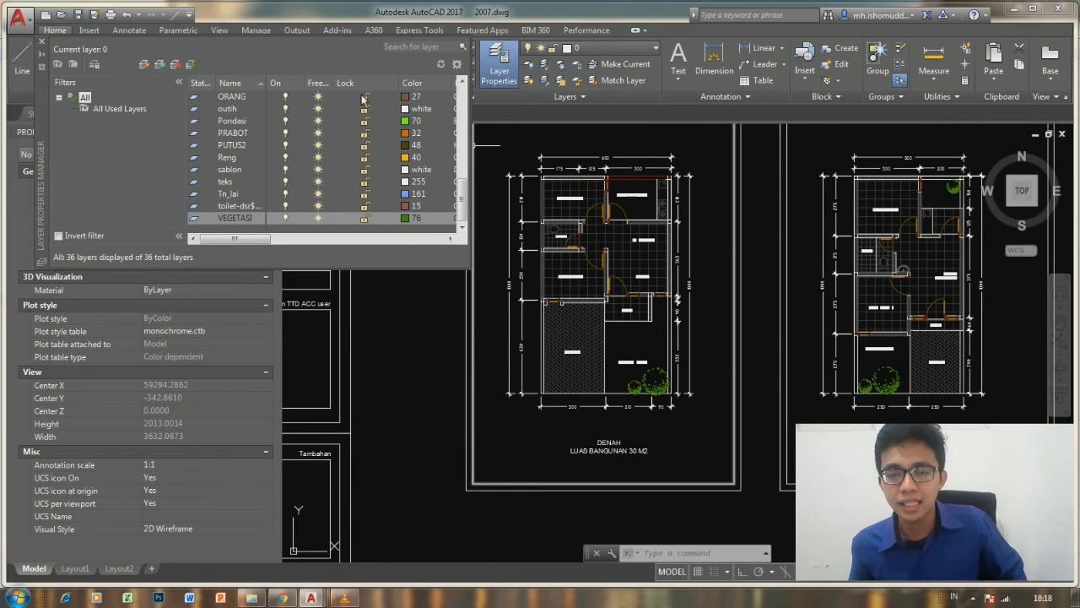
pyautogui.hotkey('ctrl', 'z')
pyautogui.hotkey('ctrl', 'z')
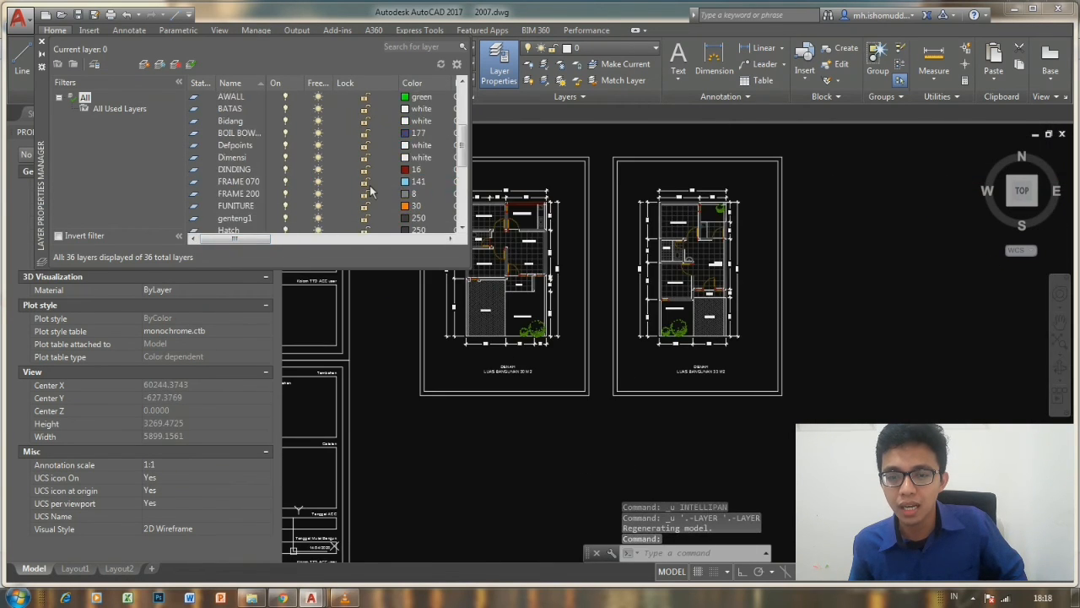
pyautogui.scroll(-8, 369, 188)
pyautogui.click(369, 184)
pyautogui.click(364, 182)
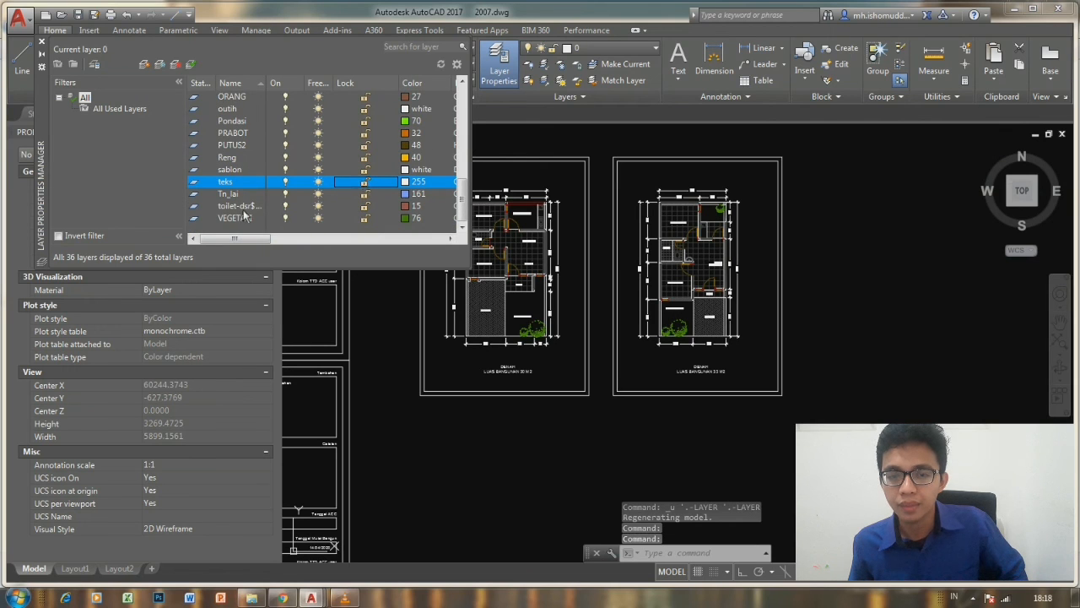
# Lock the VEGETASI layer.
pyautogui.scroll(6, 507, 321)
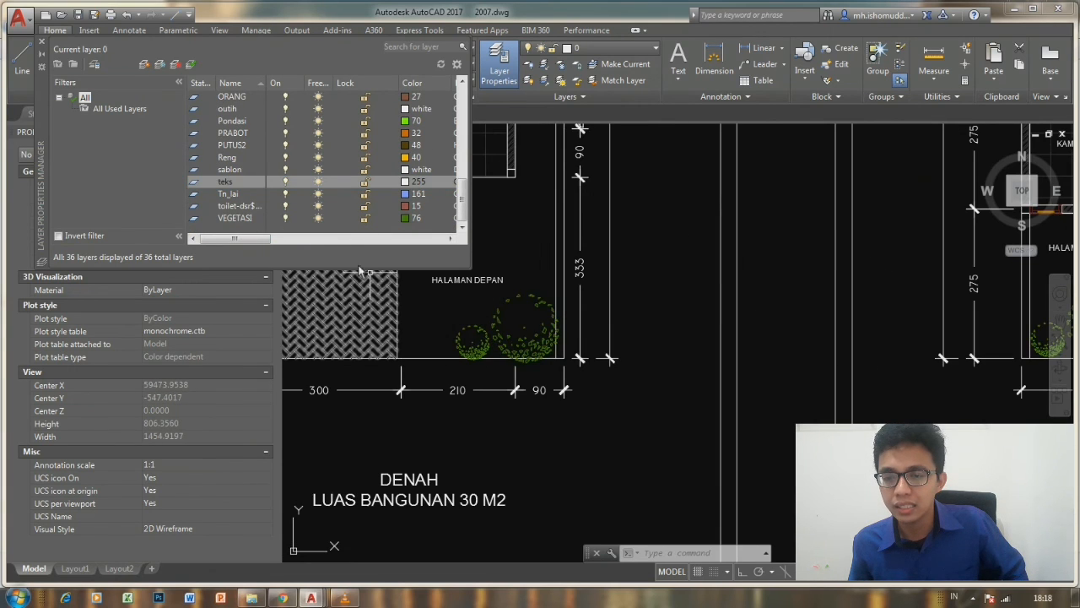
pyautogui.click(366, 220)
pyautogui.scroll(-5, 576, 341)
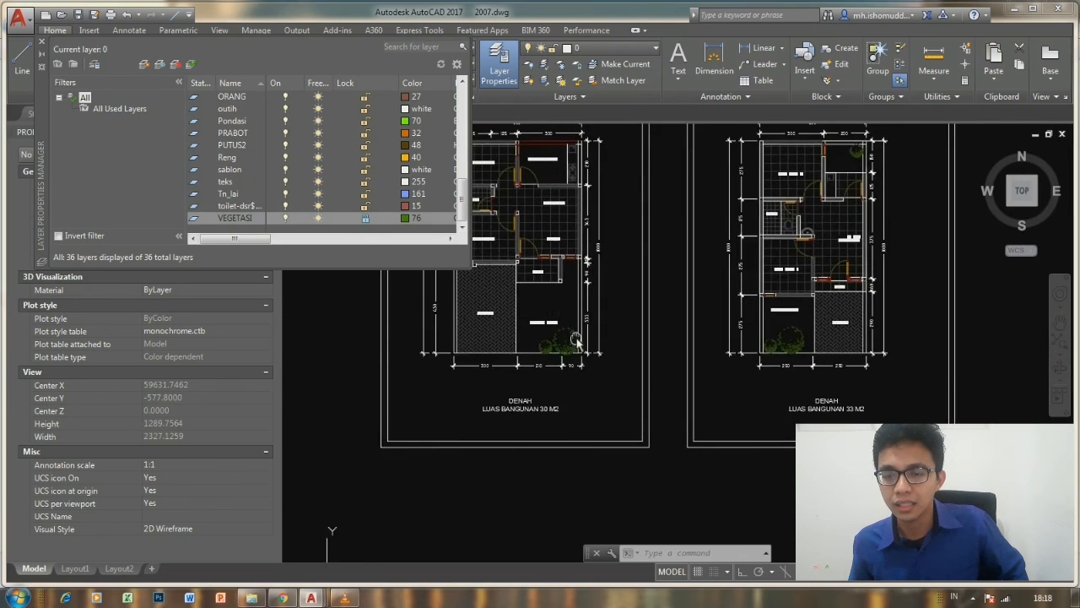
# Close the layer manager and try to erase the two plant blocks in the front yard of the 30 M2 plan.
pyautogui.scroll(5, 574, 343)
pyautogui.click(558, 344)
pyautogui.click(561, 348)
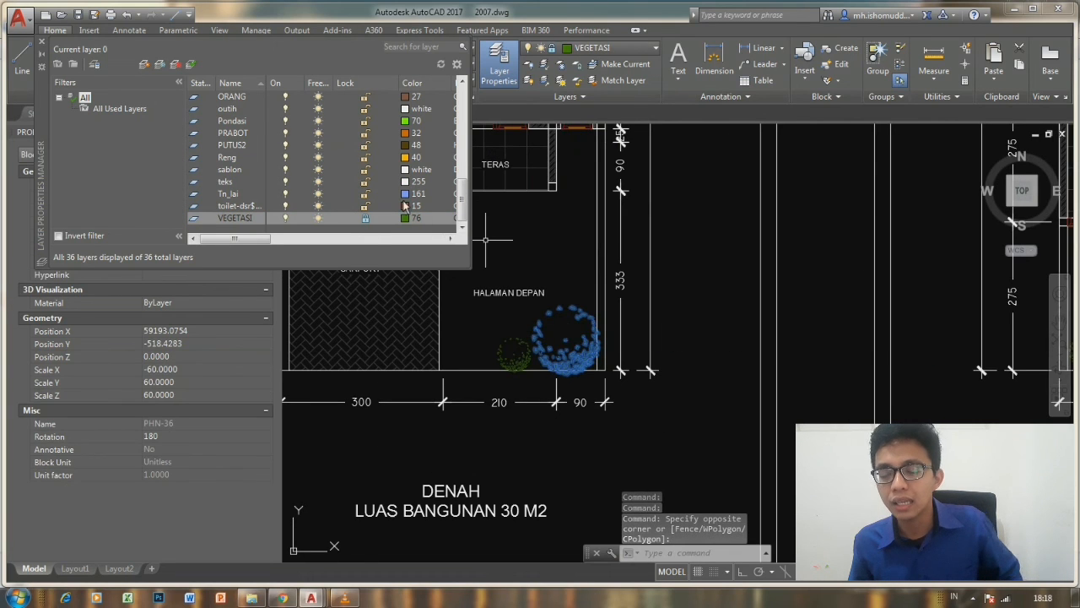
pyautogui.click(38, 41)
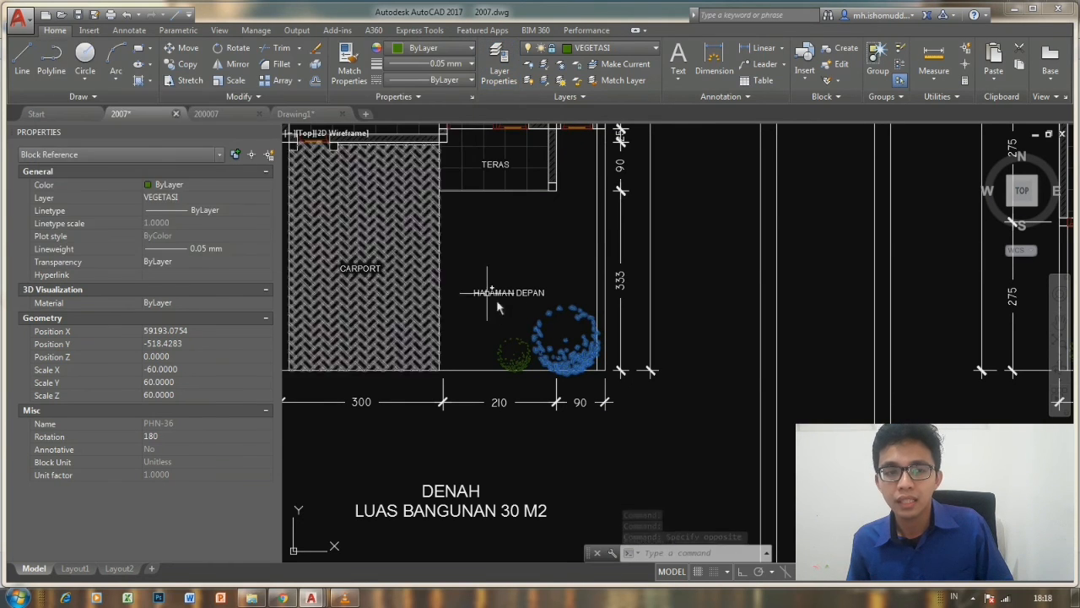
pyautogui.press('Escape')
pyautogui.scroll(6, 548, 340)
pyautogui.click(568, 345)
pyautogui.click(384, 268)
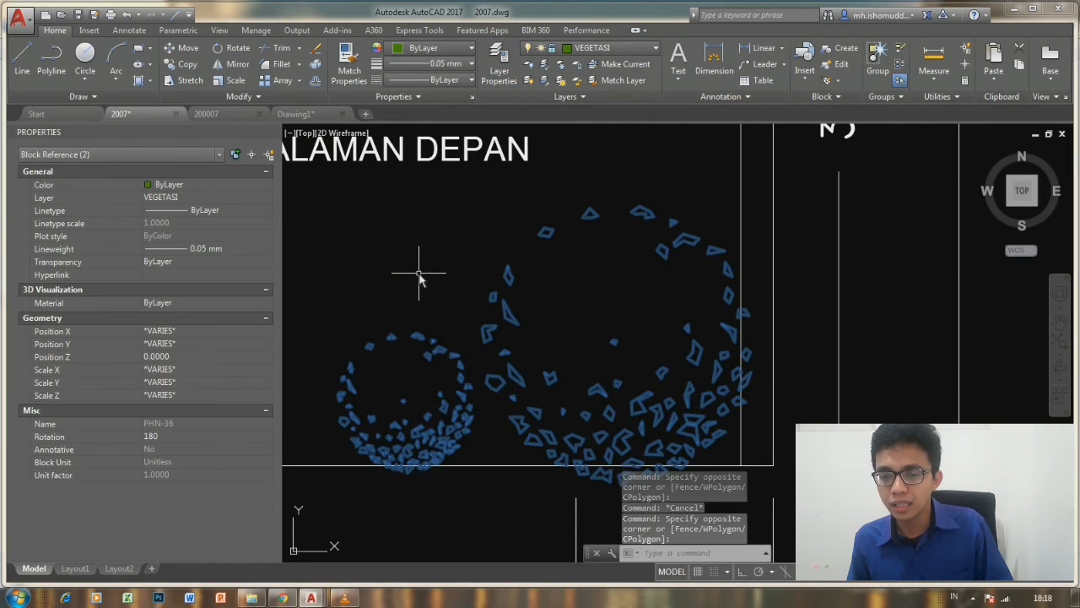
pyautogui.click(315, 51)
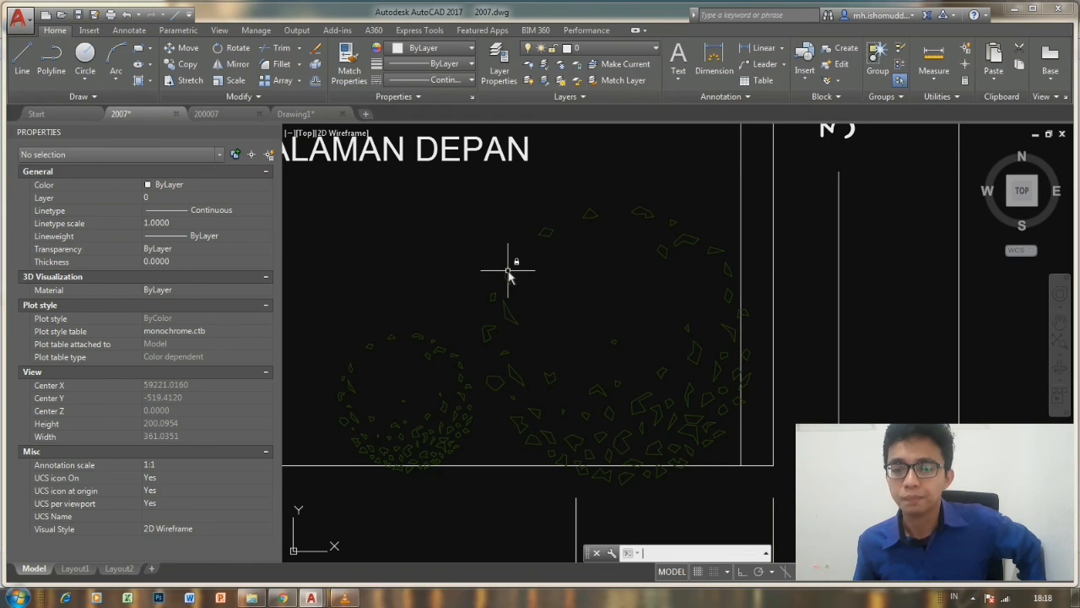
# Try to copy the larger plant block on the locked layer, cancelling before picking a base point.
pyautogui.click(556, 309)
pyautogui.click(458, 257)
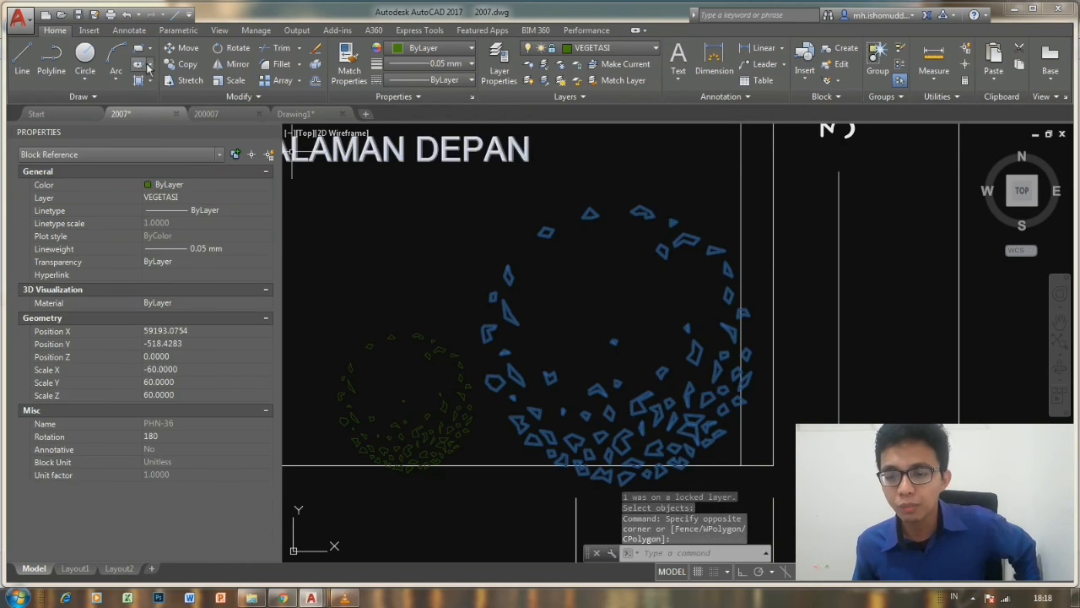
pyautogui.click(189, 65)
pyautogui.click(762, 437)
pyautogui.click(470, 202)
pyautogui.press('Return')
pyautogui.scroll(-3, 591, 304)
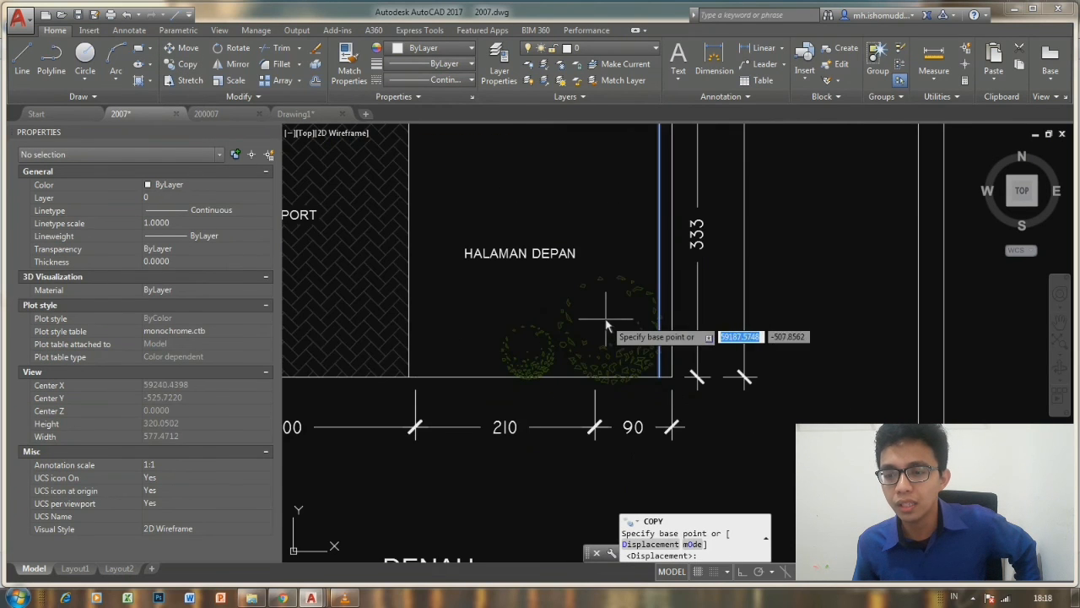
pyautogui.press('Escape')
pyautogui.scroll(-7, 571, 308)
pyautogui.scroll(-3, 565, 332)
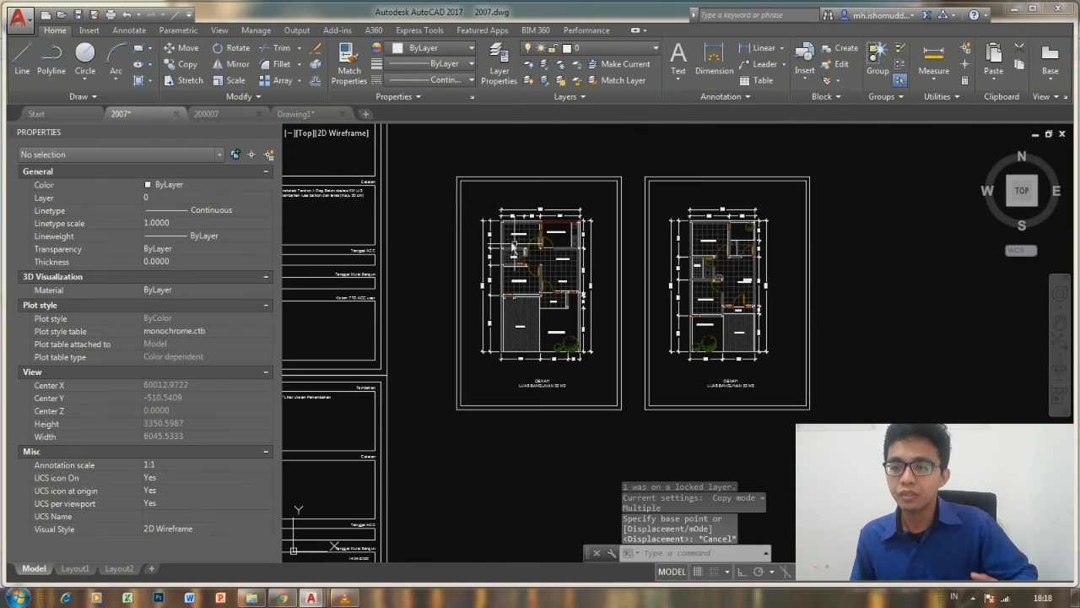
pyautogui.click(467, 189)
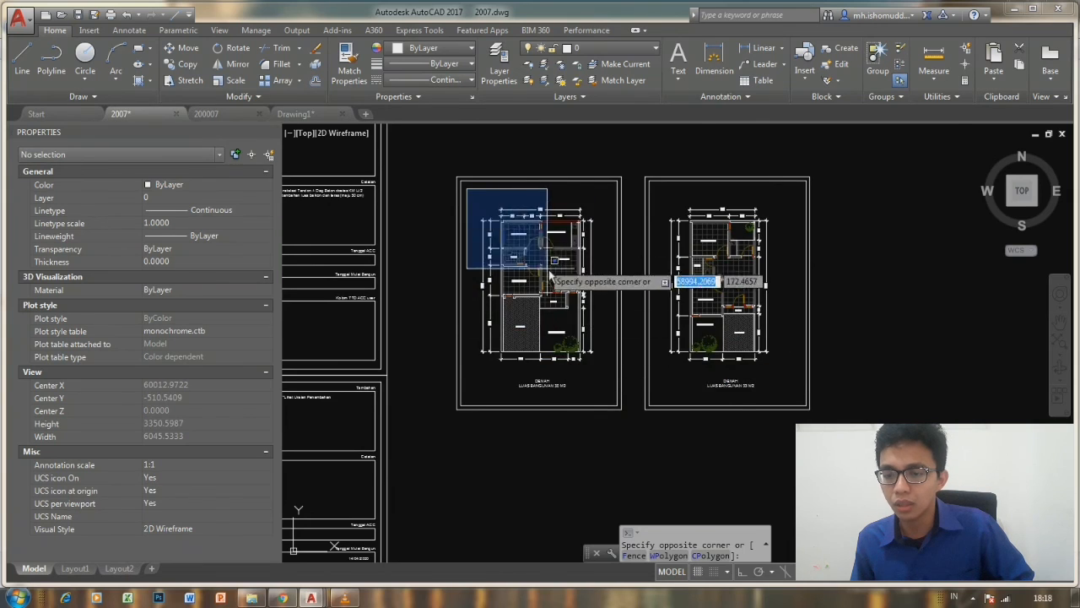
pyautogui.scroll(2, 551, 265)
pyautogui.press('Escape')
pyautogui.scroll(4, 557, 389)
pyautogui.scroll(-4, 523, 278)
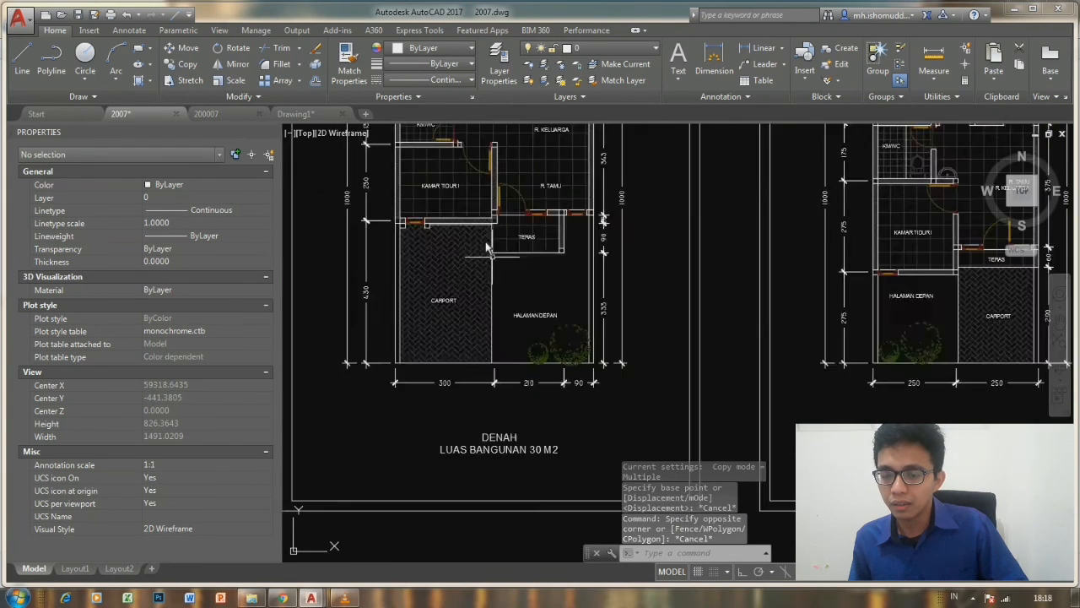
pyautogui.moveTo(440, 274); pyautogui.dragTo(455, 327, button='middle')
pyautogui.click(397, 133)
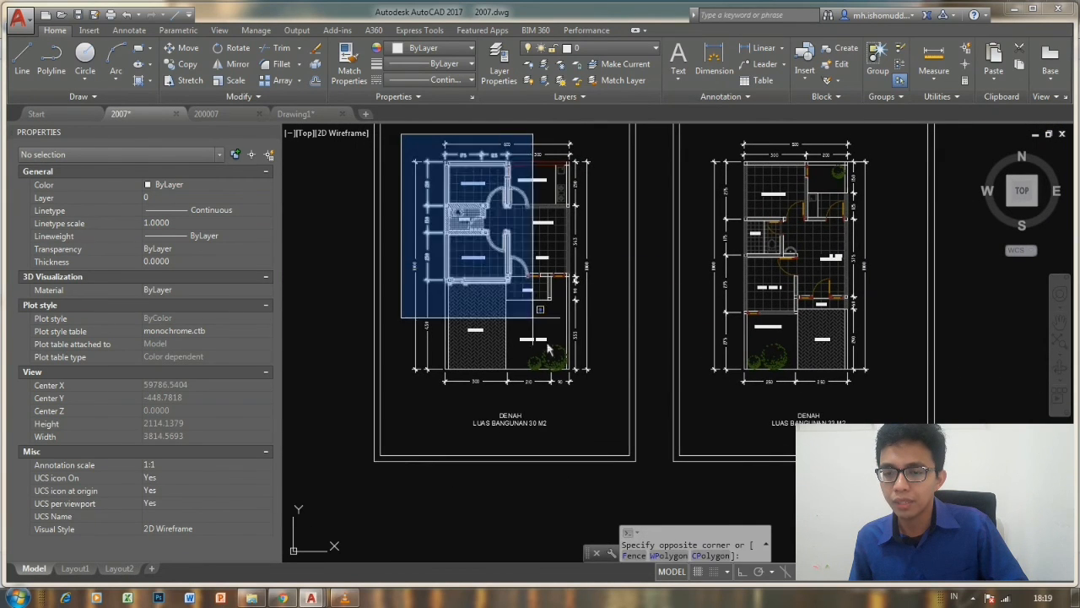
pyautogui.click(603, 420)
pyautogui.click(184, 64)
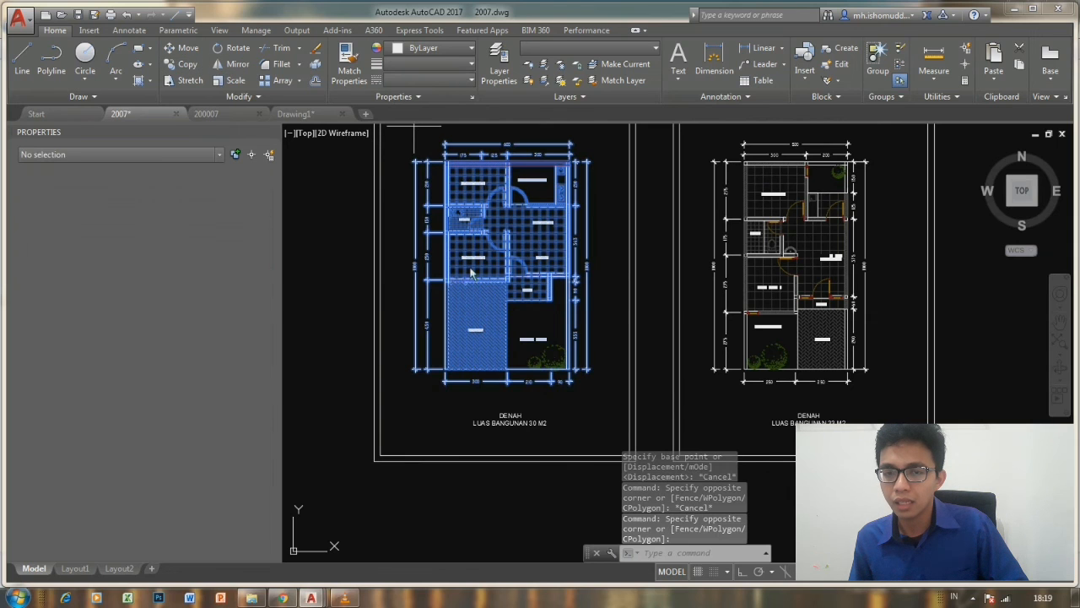
pyautogui.press('Escape')
# Move the whole 30 M2 floor plan about 2640 units horizontally to the right, beyond the 33 M2 sheet.
pyautogui.click(397, 132)
pyautogui.click(604, 411)
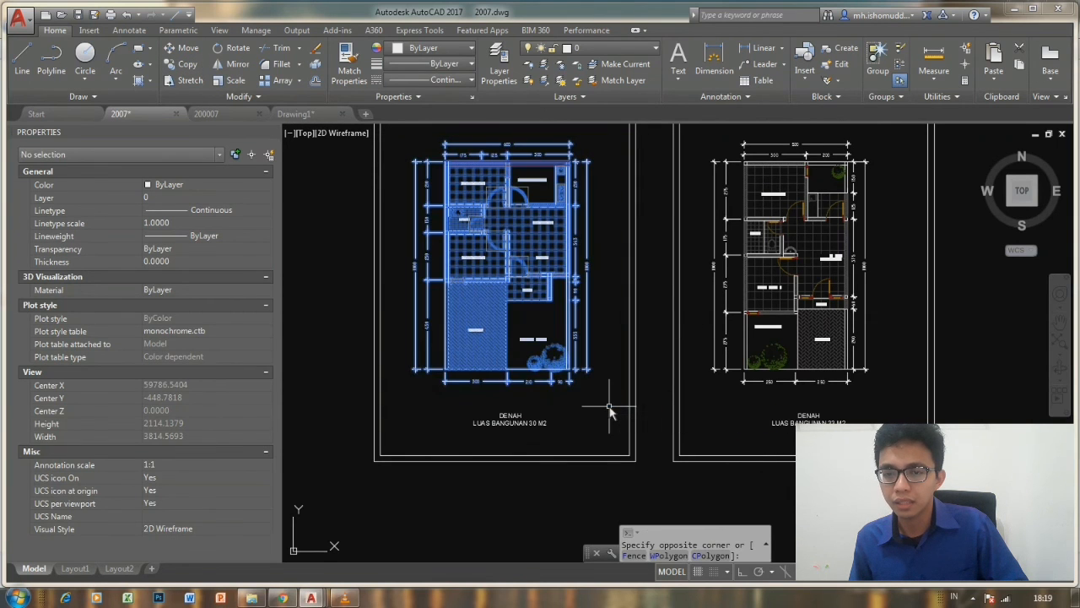
pyautogui.click(181, 48)
pyautogui.click(470, 265)
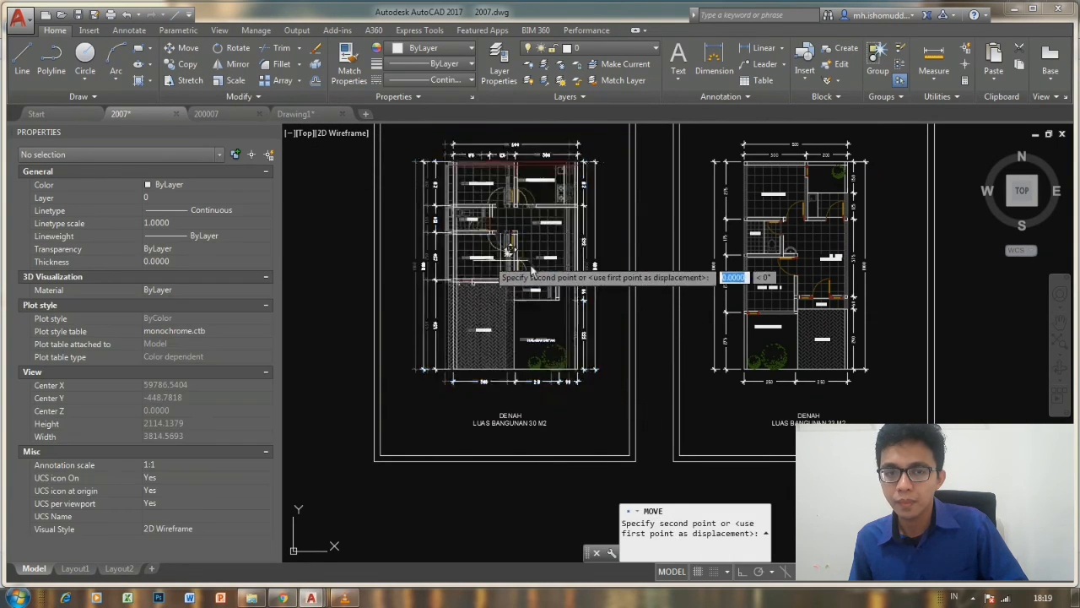
pyautogui.scroll(-2, 518, 301)
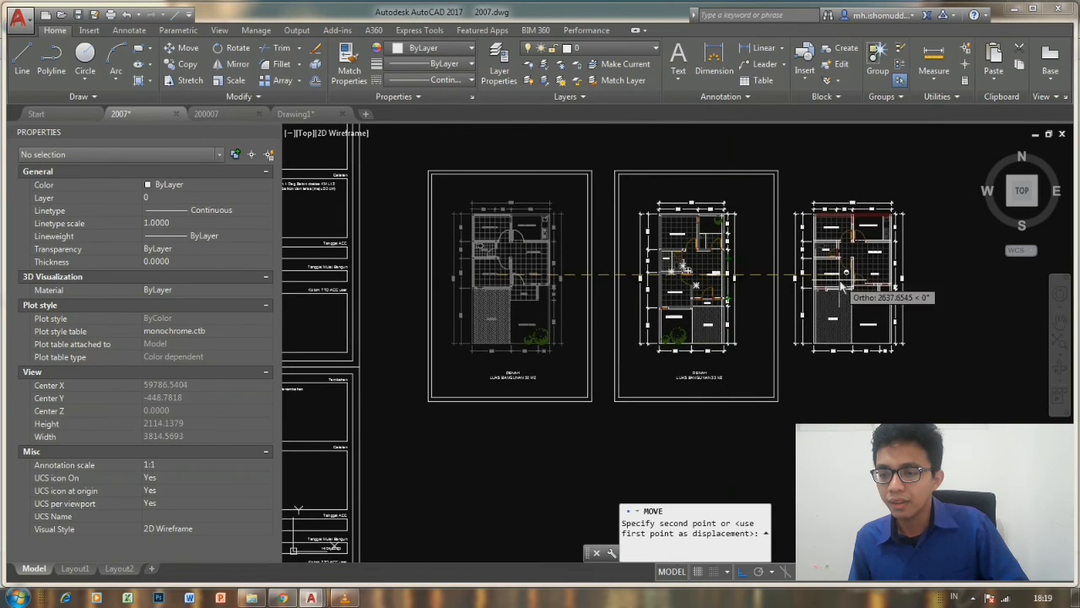
pyautogui.click(841, 276)
pyautogui.press('Escape')
# Inspect the plants at the plan's original location and undo the floor plan move.
pyautogui.scroll(5, 538, 362)
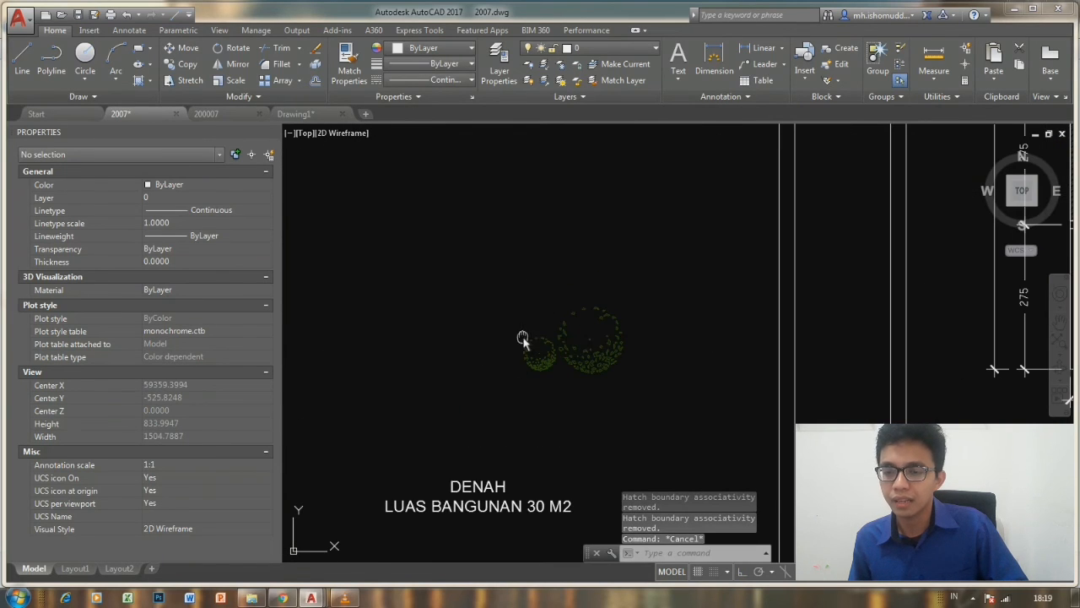
pyautogui.scroll(-4, 473, 278)
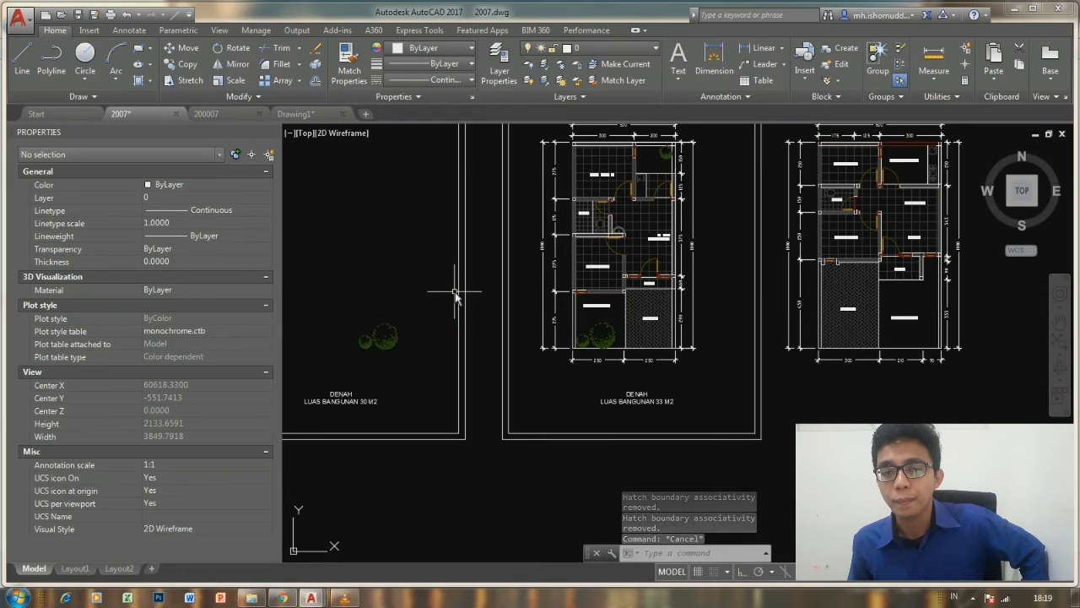
pyautogui.hotkey('ctrl', 'z')
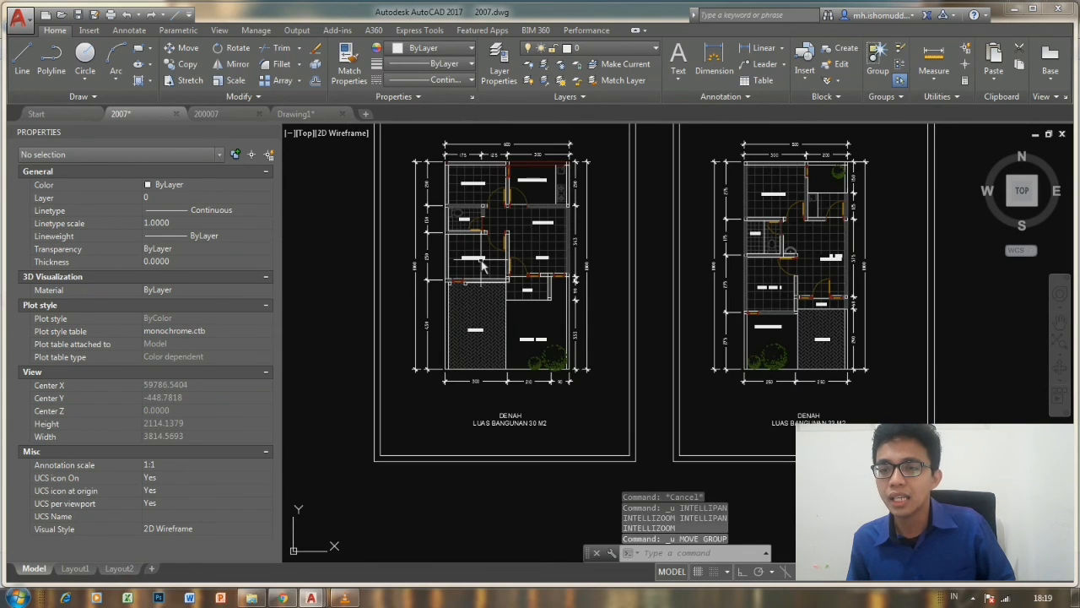
pyautogui.hotkey('ctrl', 'z')
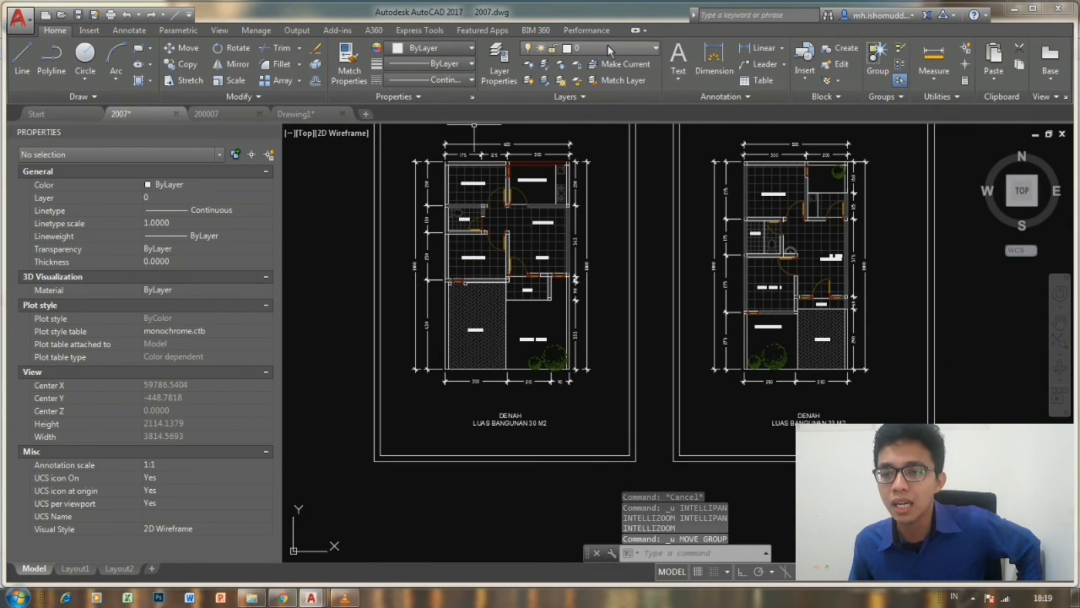
# Unlock the VEGETASI layer.
pyautogui.click(607, 48)
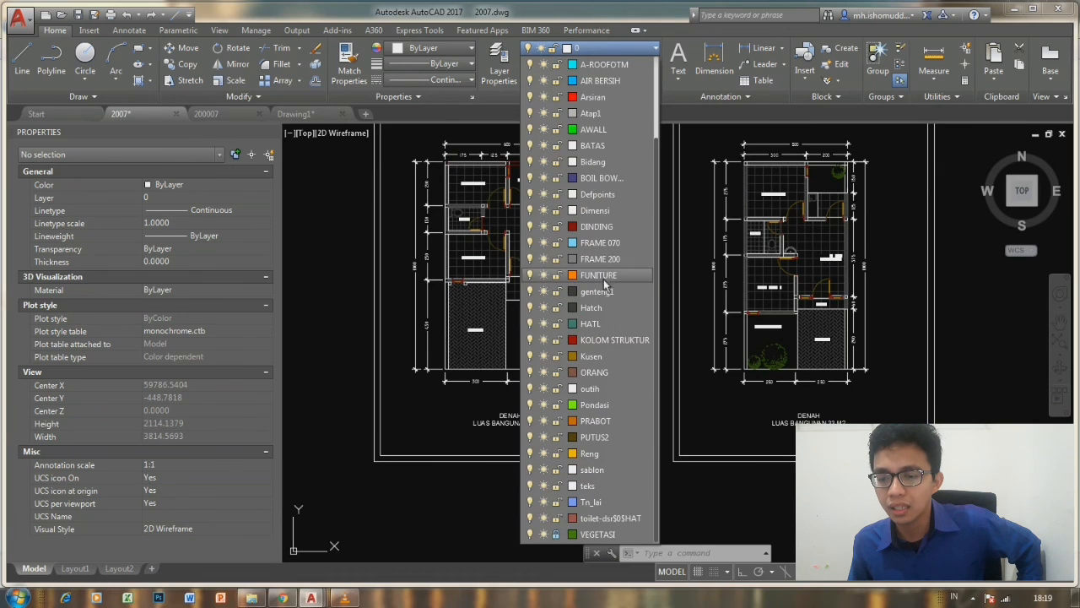
pyautogui.click(556, 535)
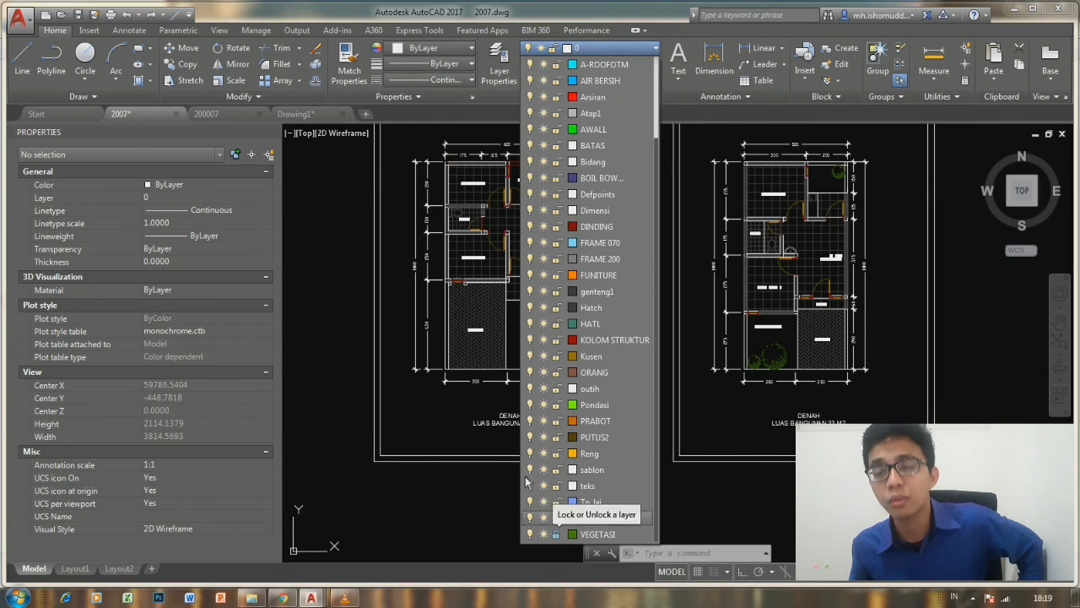
pyautogui.click(556, 534)
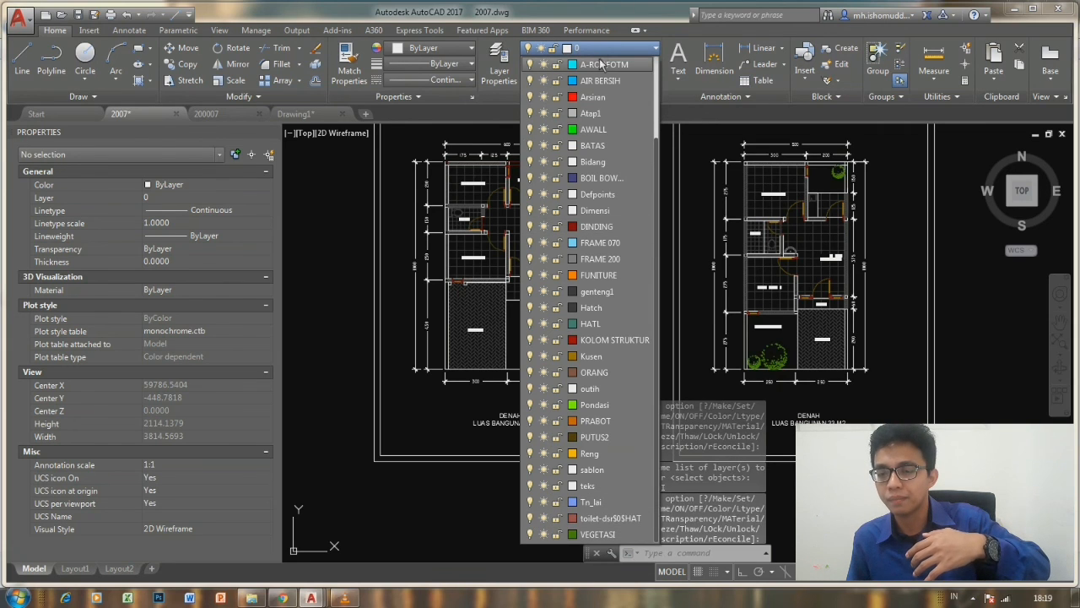
pyautogui.click(597, 47)
pyautogui.press('Escape')
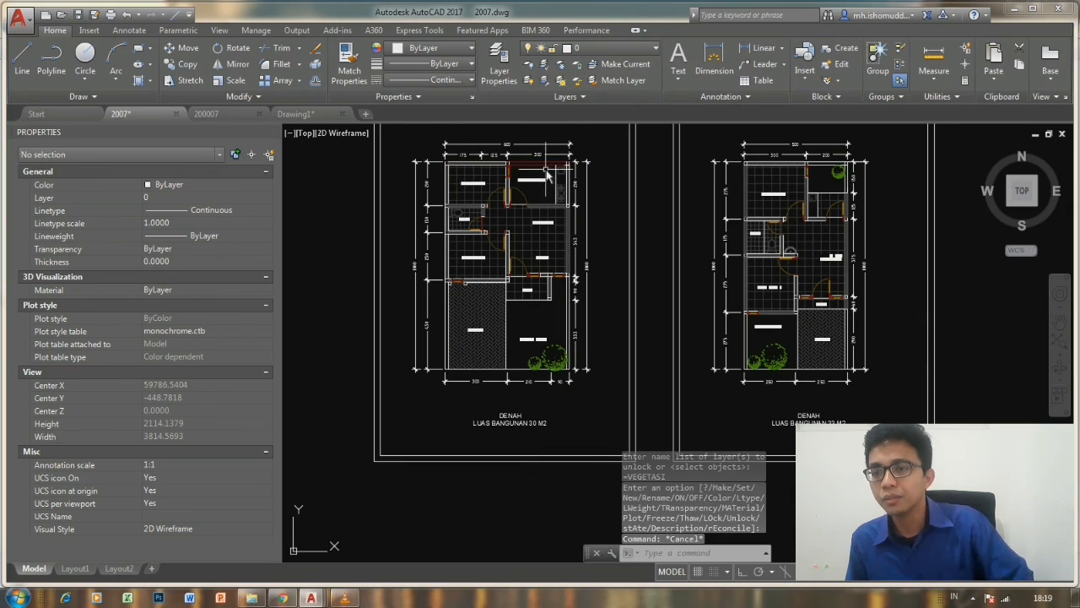
pyautogui.moveTo(532, 181); pyautogui.dragTo(550, 183, button='middle')
pyautogui.moveTo(457, 181); pyautogui.dragTo(472, 194, button='middle')
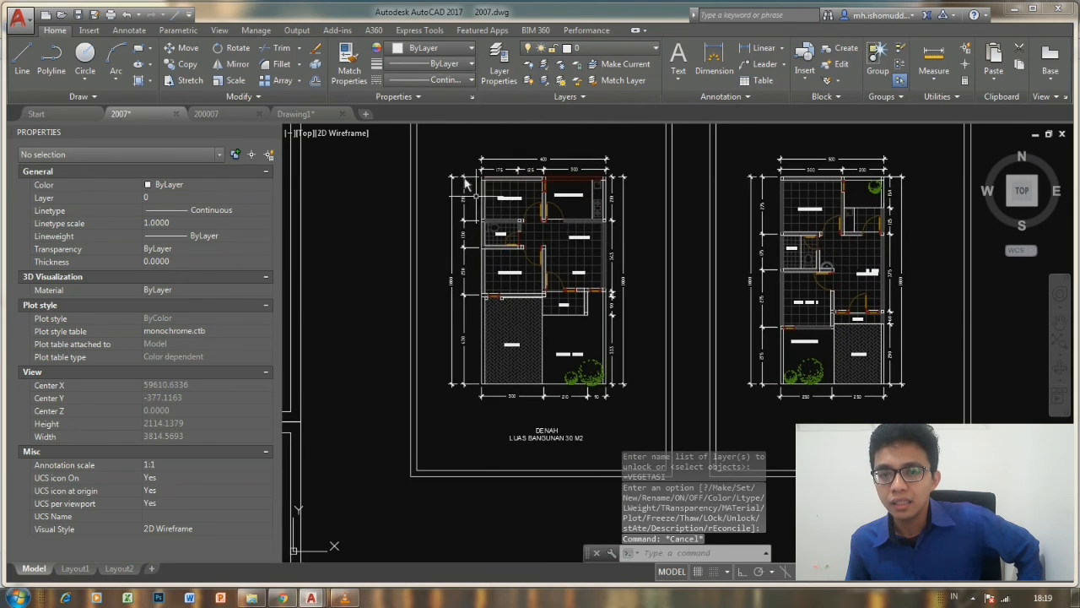